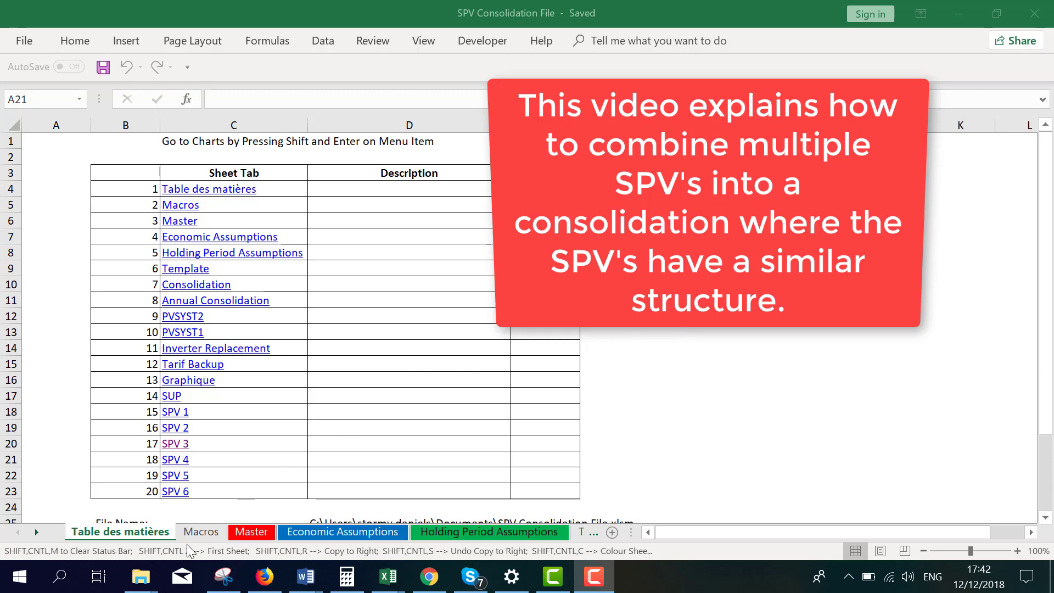
# Step: Switch to the Macros sheet and select an empty cell on it
pyautogui.click(199, 537)
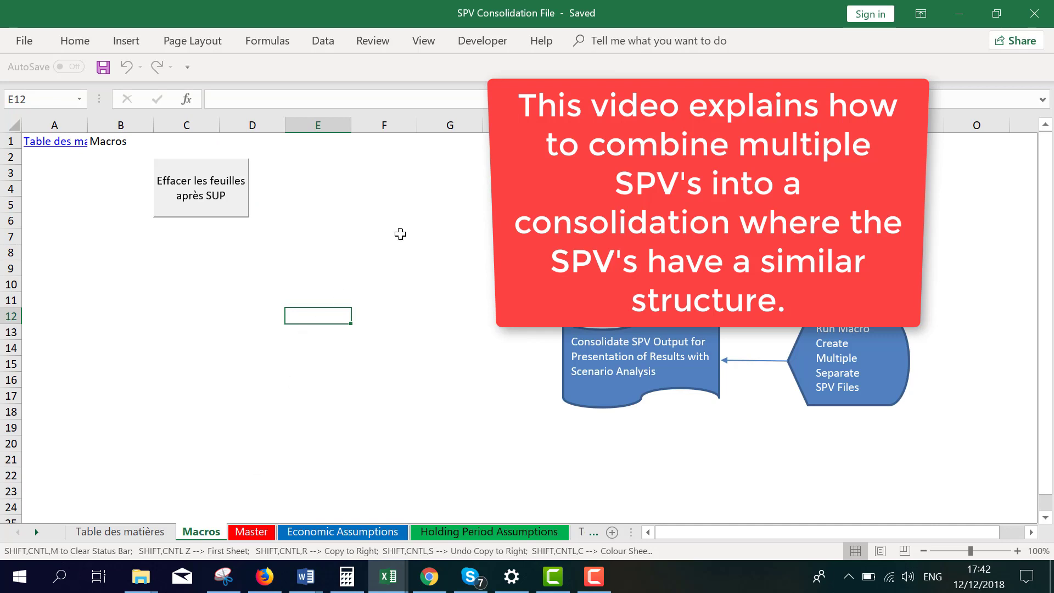
pyautogui.click(471, 201)
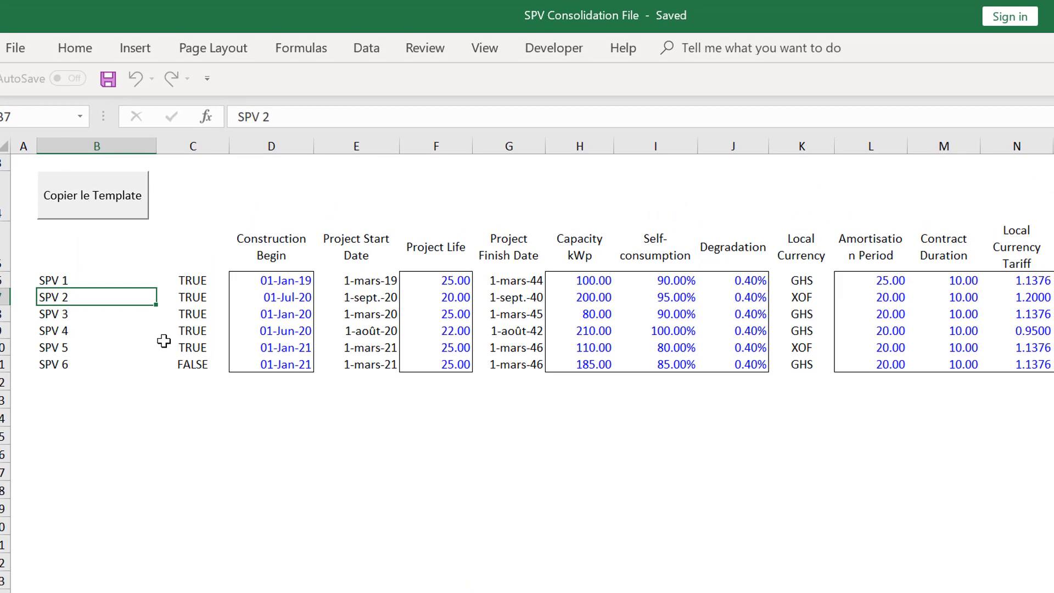
# Step: Review the SPV TRUE/FALSE flags and the PVSYST file entries for SPV 1 to SPV 6
pyautogui.click(183, 295)
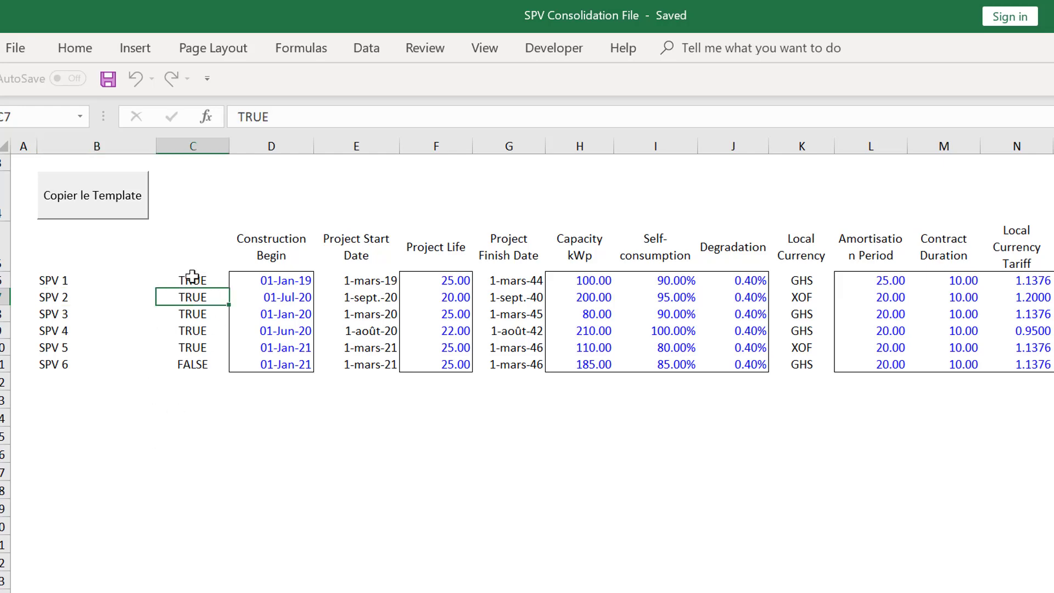
pyautogui.click(189, 363)
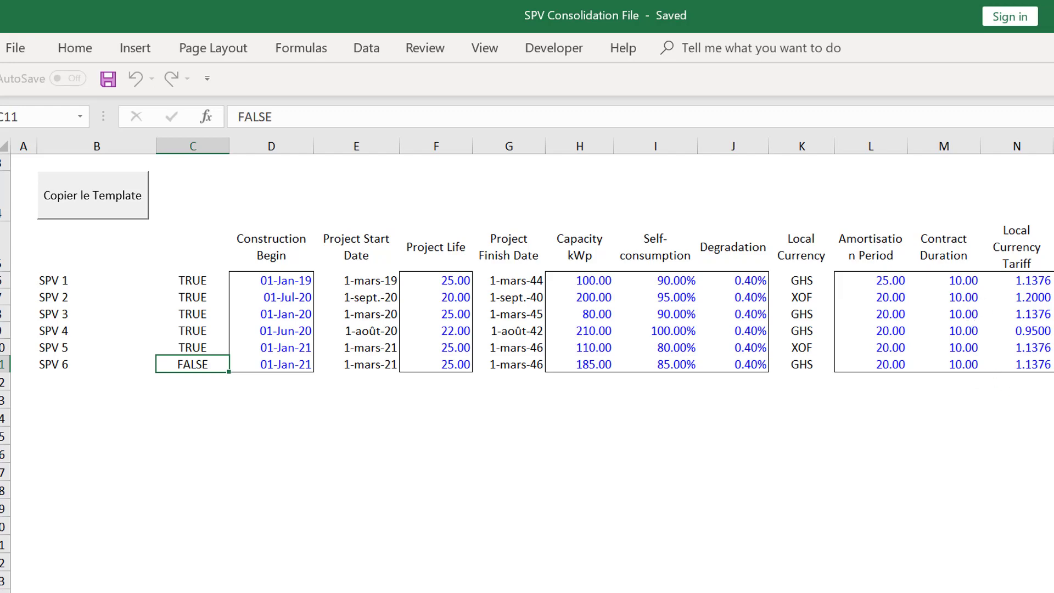
pyautogui.hscroll(6, 868, 358)
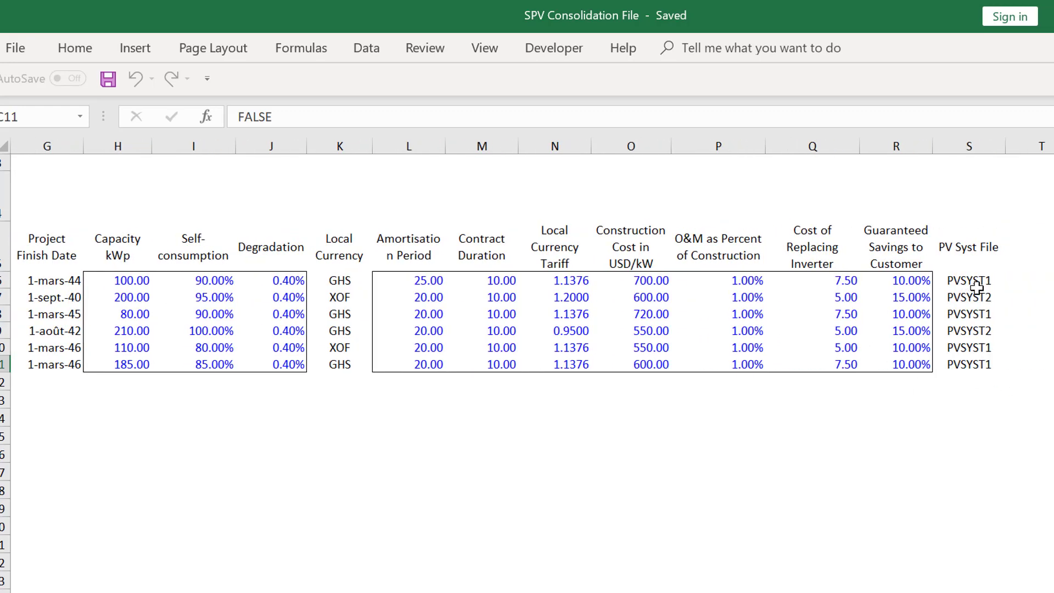
pyautogui.click(977, 284)
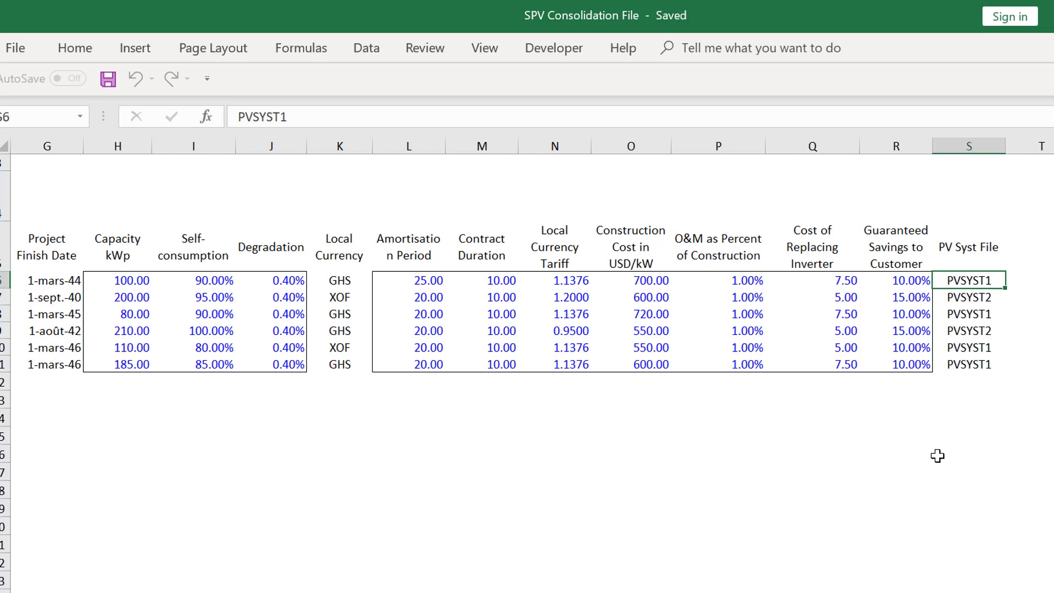
pyautogui.click(964, 295)
pyautogui.click(962, 315)
pyautogui.click(961, 333)
pyautogui.click(962, 344)
pyautogui.click(960, 358)
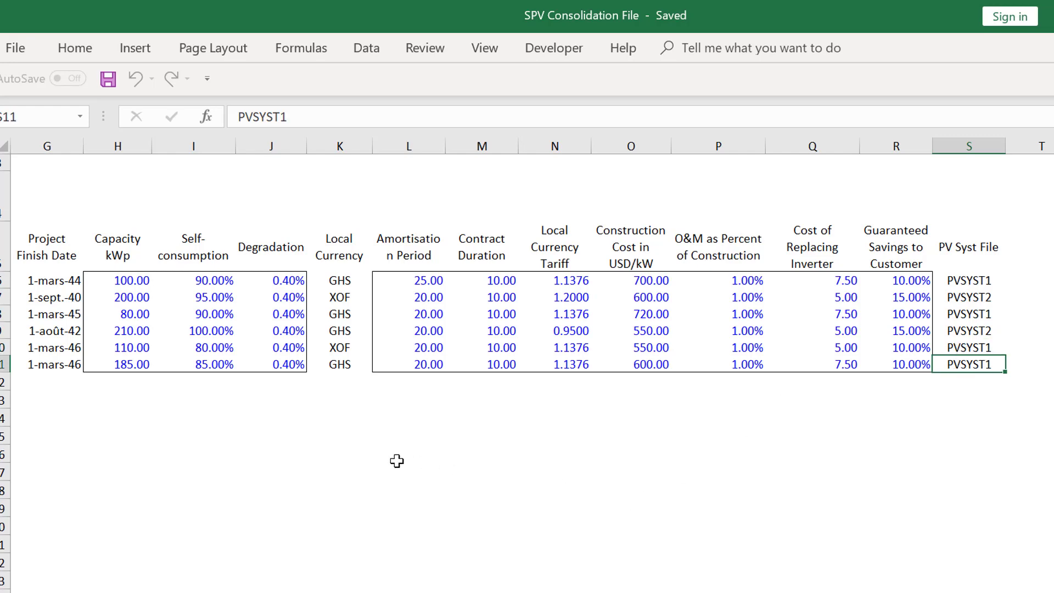
# Step: Move through the Economic and Holding Period Assumptions sheets to the Template sheet
pyautogui.hotkey('ctrl', 'pageup')
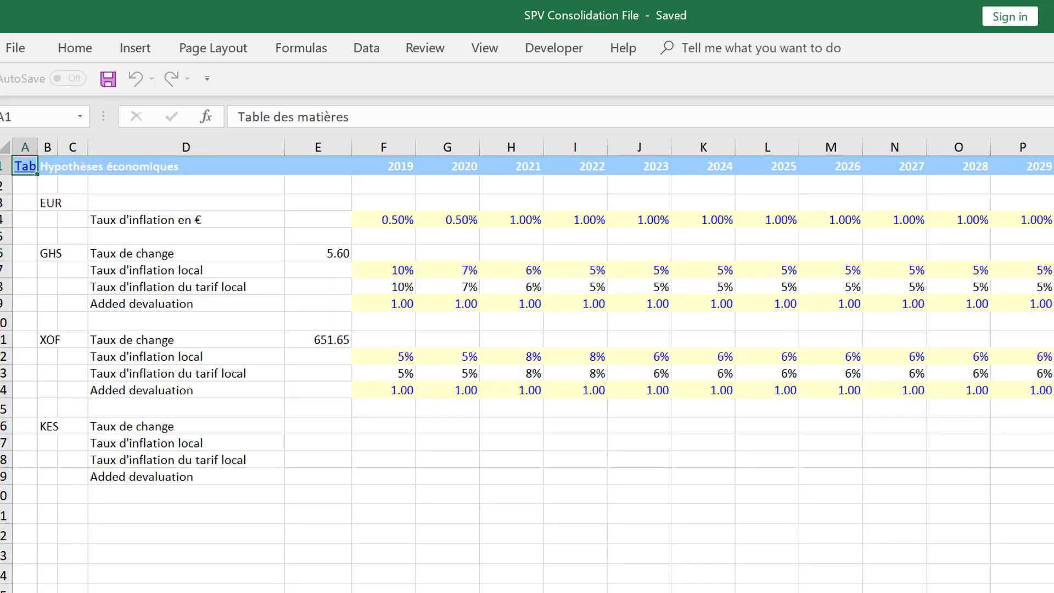
pyautogui.hotkey('ctrl', 'pageup')
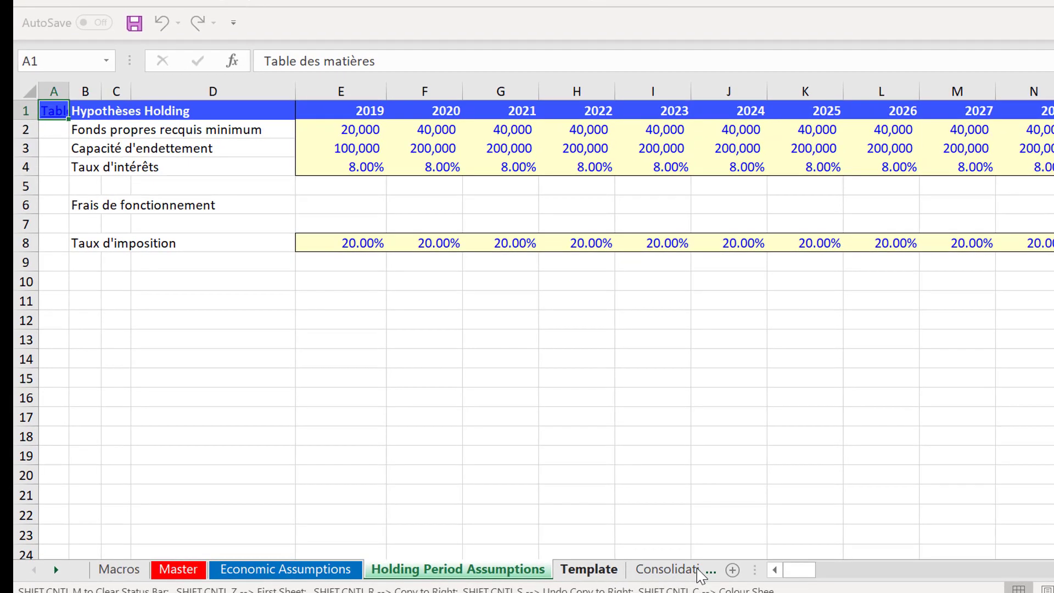
pyautogui.click(698, 575)
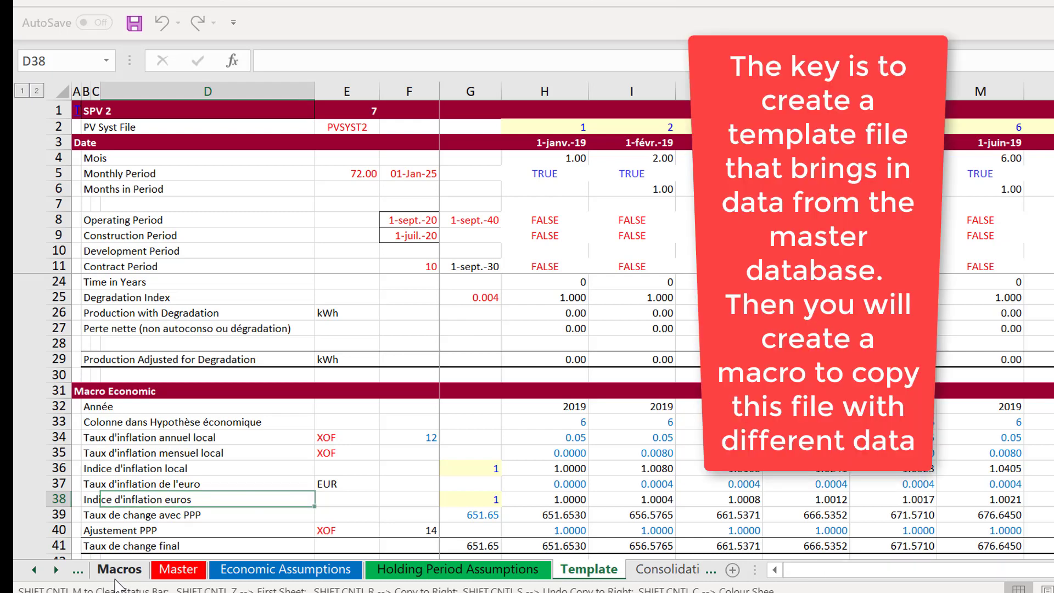
# Step: Return to the Macros sheet showing the master-database-to-consolidation flowchart
pyautogui.click(116, 578)
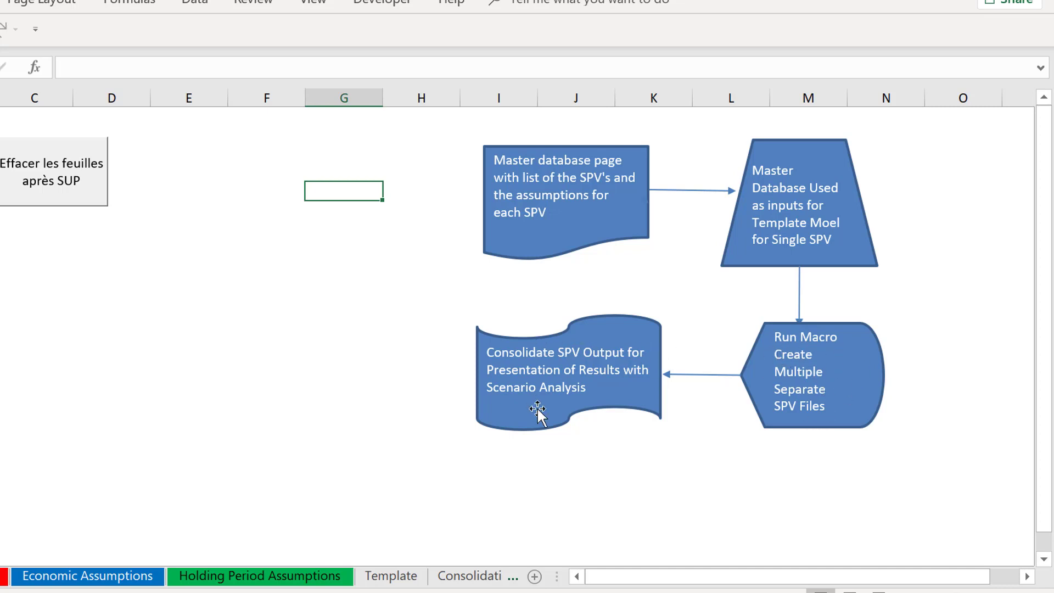
# Step: Run 'Effacer les feuilles après SUP' and clear all content from the Table des matières sheet
pyautogui.click(34, 189)
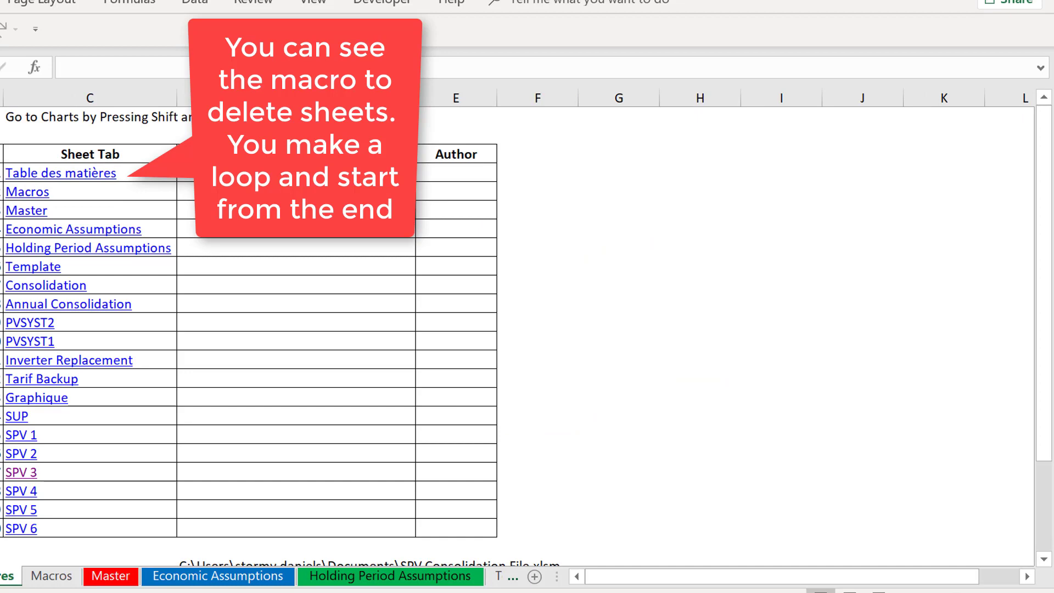
pyautogui.hotkey('ctrl', 'a')
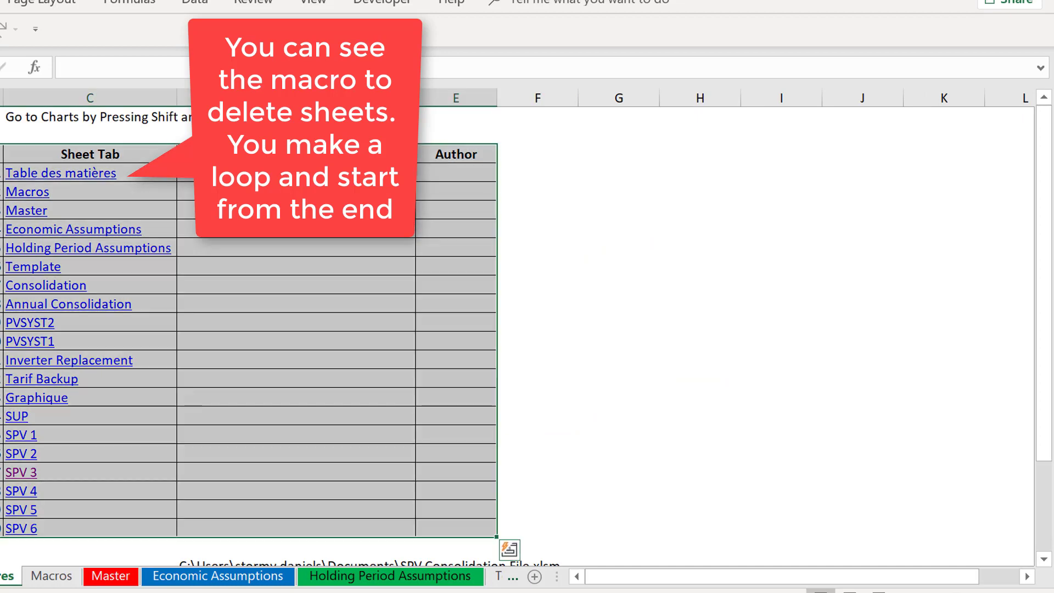
pyautogui.write('a')
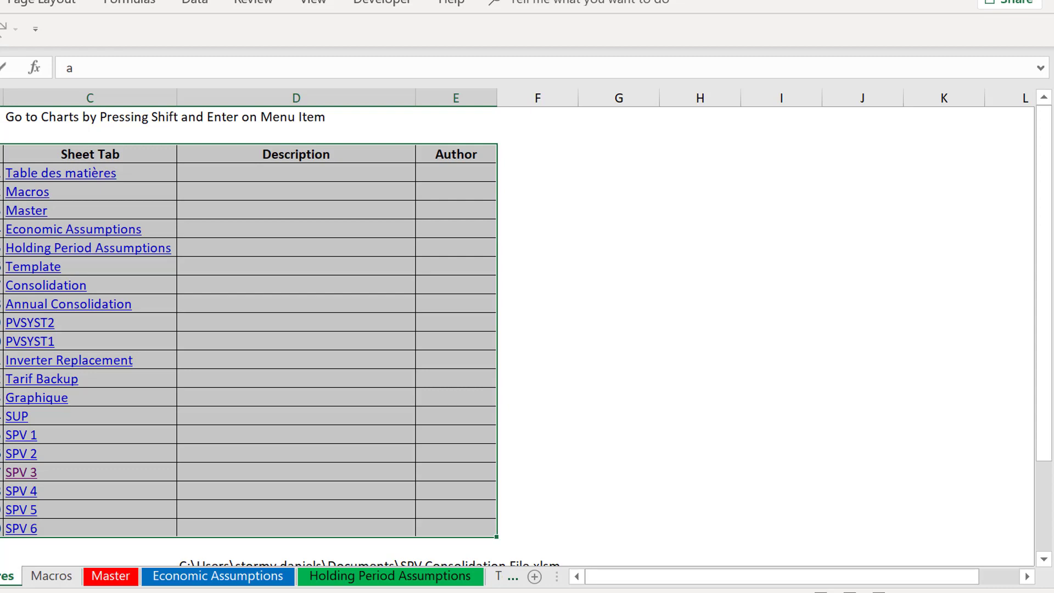
pyautogui.press('Escape')
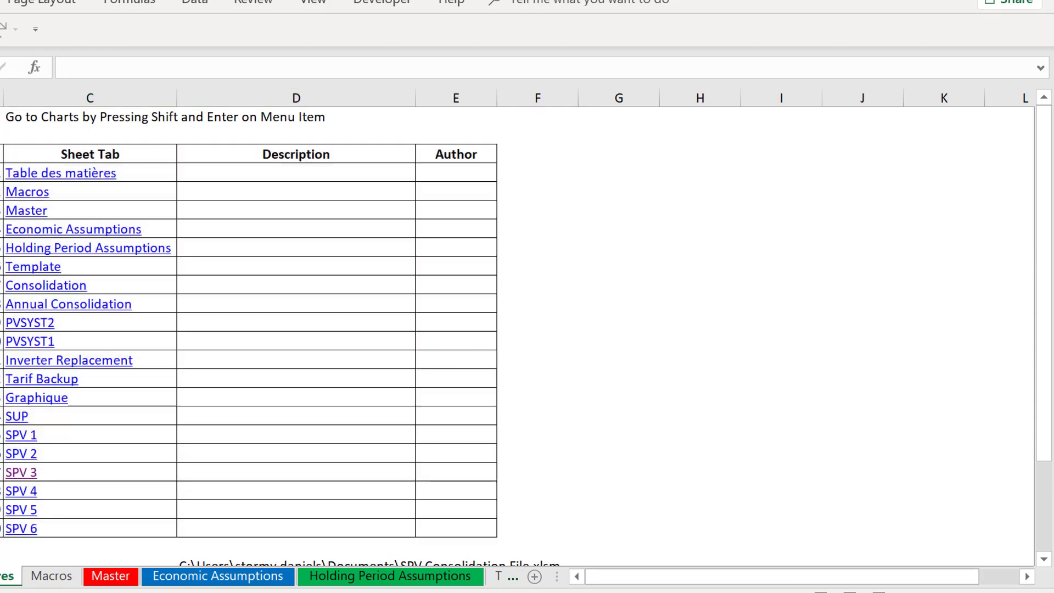
pyautogui.hotkey('ctrl', 'a')
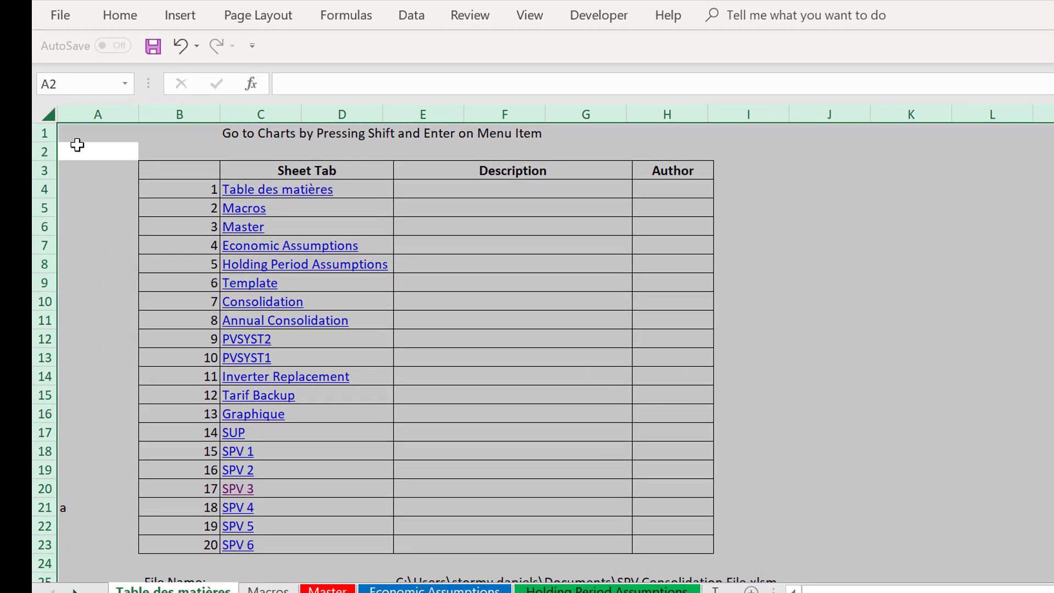
pyautogui.hotkey('ctrl', '-')
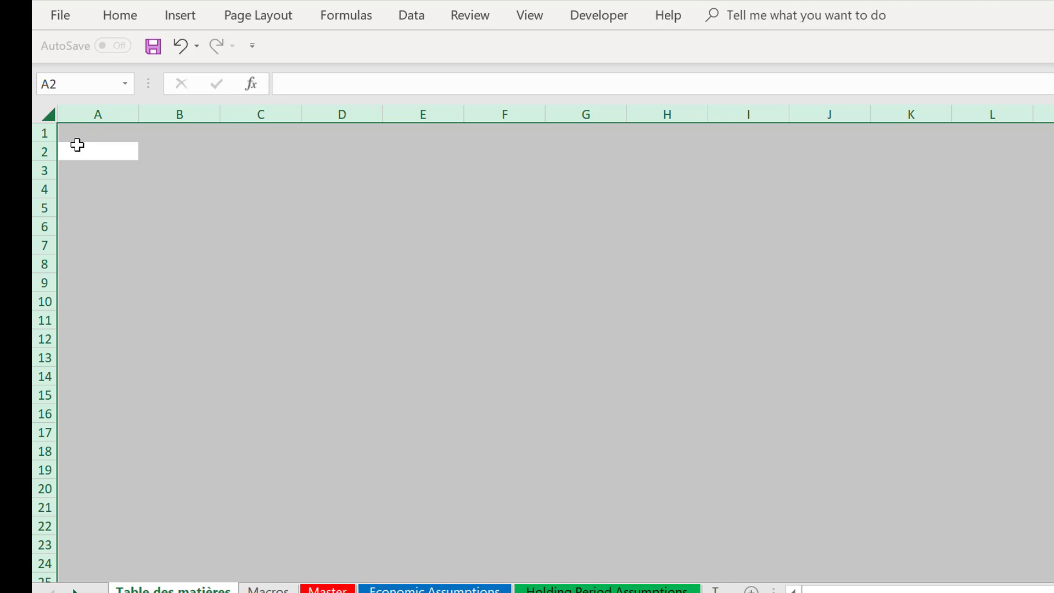
# Step: Rebuild the table of contents via the Ctrl+Alt+C macro menu's Create Table of Contents
pyautogui.hotkey('ctrl', 'alt', 'c')
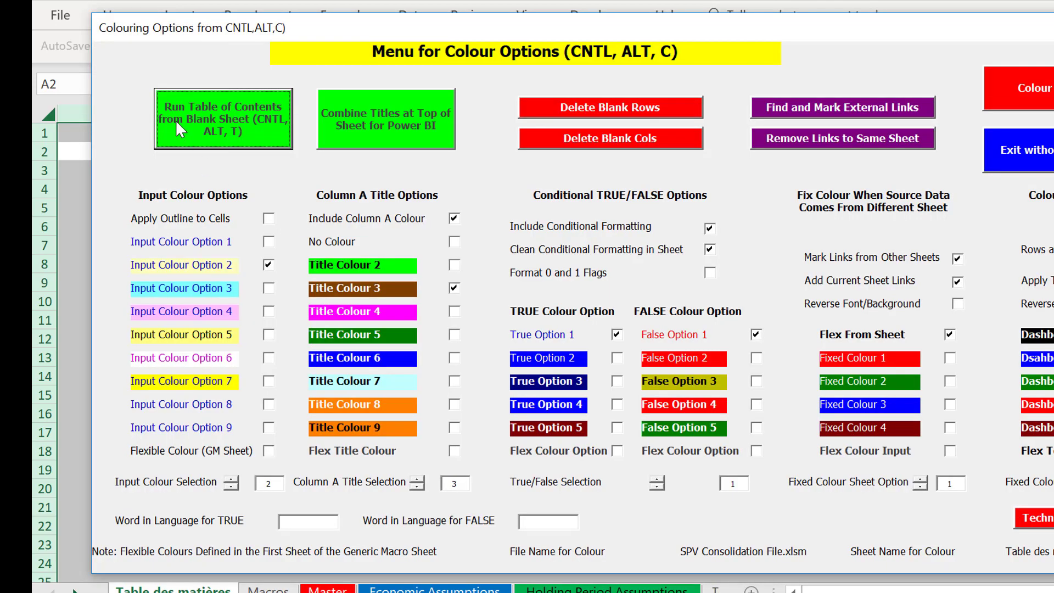
pyautogui.click(224, 131)
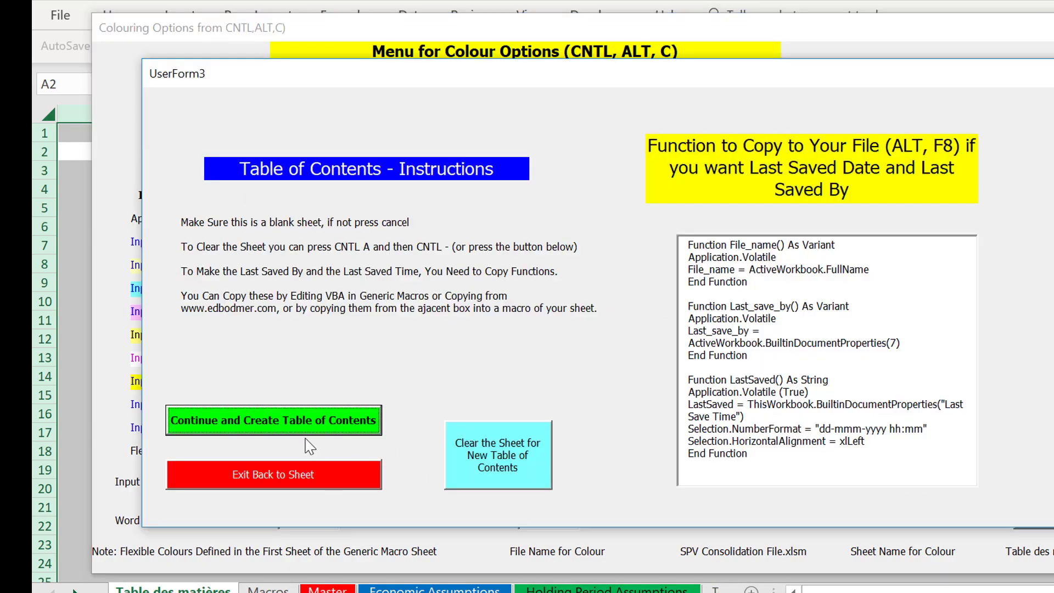
pyautogui.click(286, 420)
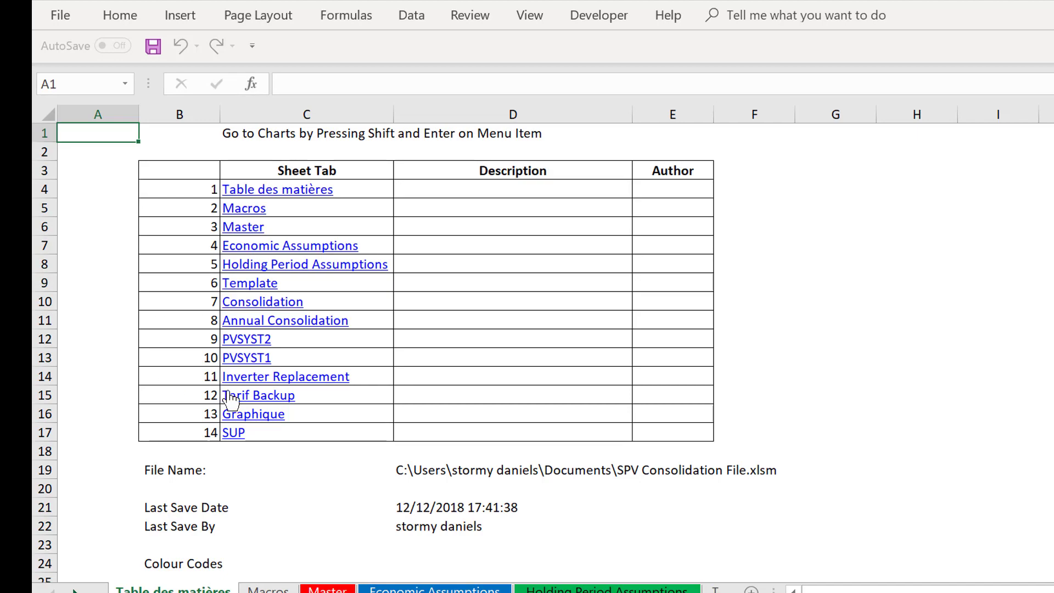
pyautogui.click(238, 479)
# Step: Flip forward through the sheets to SUP and back, ending on the Macros sheet
pyautogui.hotkey('ctrl', 'pagedown')
pyautogui.hotkey('ctrl', 'pagedown')
pyautogui.hotkey('ctrl', 'pagedown')
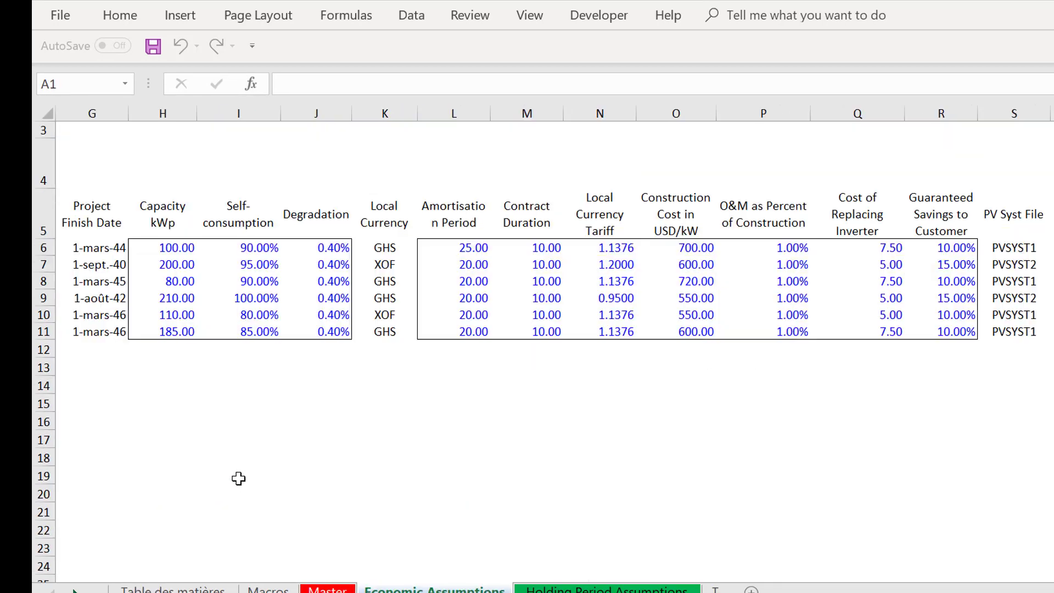
pyautogui.hotkey('ctrl', 'pagedown')
pyautogui.hotkey('ctrl', 'pagedown')
pyautogui.hotkey('ctrl', 'pagedown')
pyautogui.hotkey('ctrl', 'pagedown')
pyautogui.hotkey('ctrl', 'pagedown')
pyautogui.hotkey('ctrl', 'pagedown')
pyautogui.hotkey('ctrl', 'pagedown')
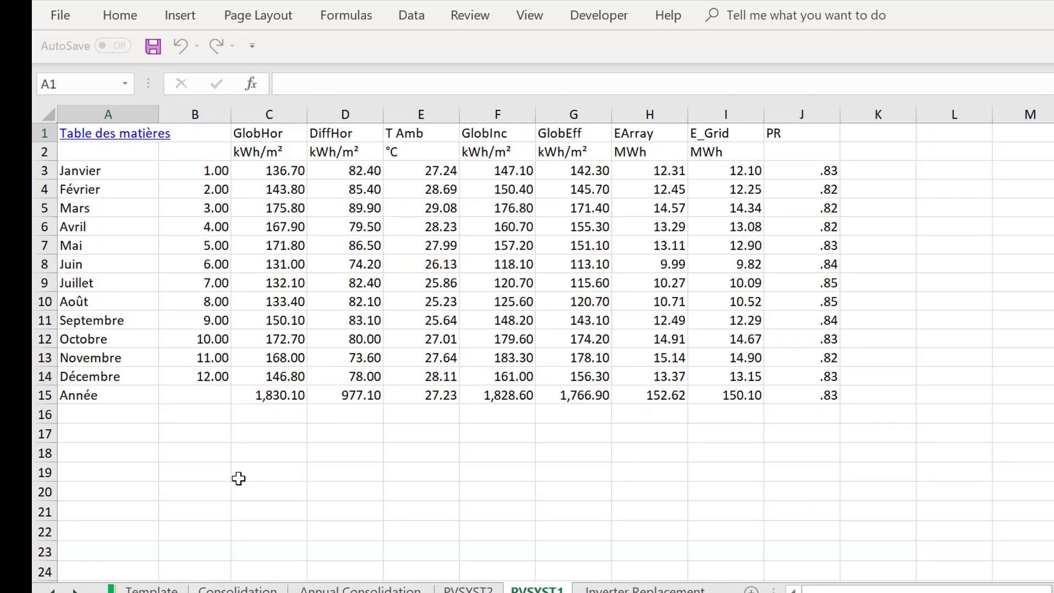
pyautogui.hotkey('ctrl', 'pagedown')
pyautogui.hotkey('ctrl', 'pagedown')
pyautogui.hotkey('ctrl', 'pagedown')
pyautogui.hotkey('ctrl', 'pagedown')
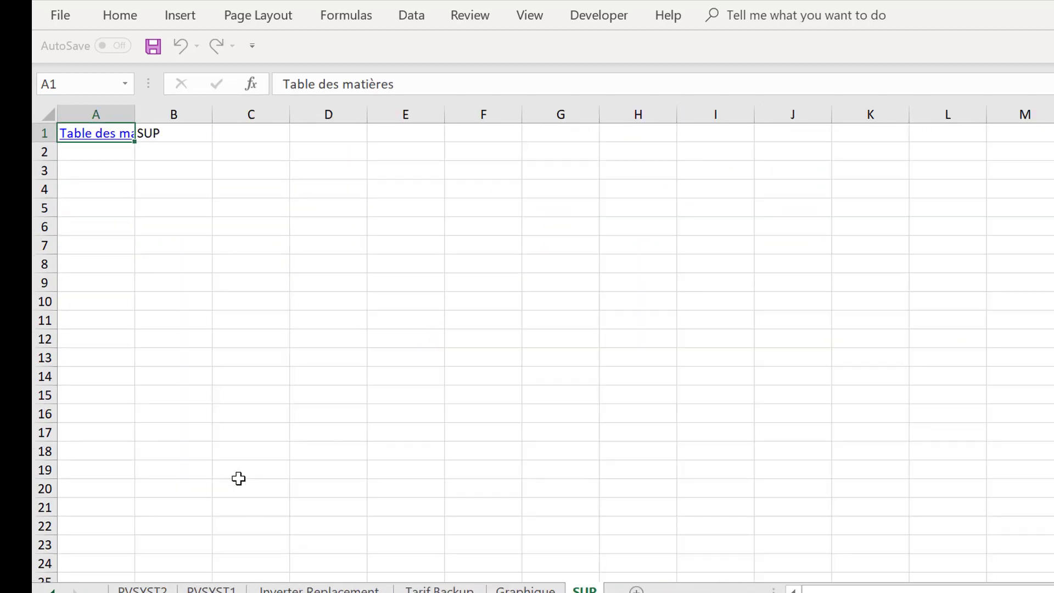
pyautogui.hotkey('ctrl', 'pageup')
pyautogui.hotkey('ctrl', 'pageup')
pyautogui.hotkey('ctrl', 'pageup')
pyautogui.hotkey('ctrl', 'pageup')
pyautogui.hotkey('ctrl', 'pageup')
pyautogui.hotkey('ctrl', 'pageup')
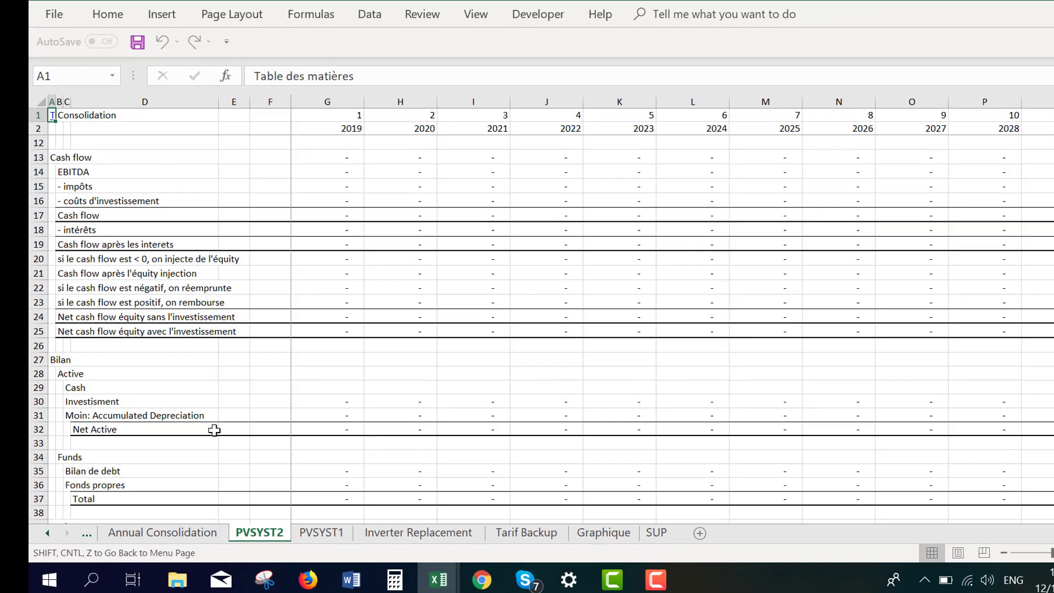
pyautogui.hotkey('ctrl', 'pageup')
pyautogui.hotkey('ctrl', 'pageup')
pyautogui.hotkey('ctrl', 'pageup')
pyautogui.hotkey('ctrl', 'pageup')
pyautogui.hotkey('ctrl', 'pageup')
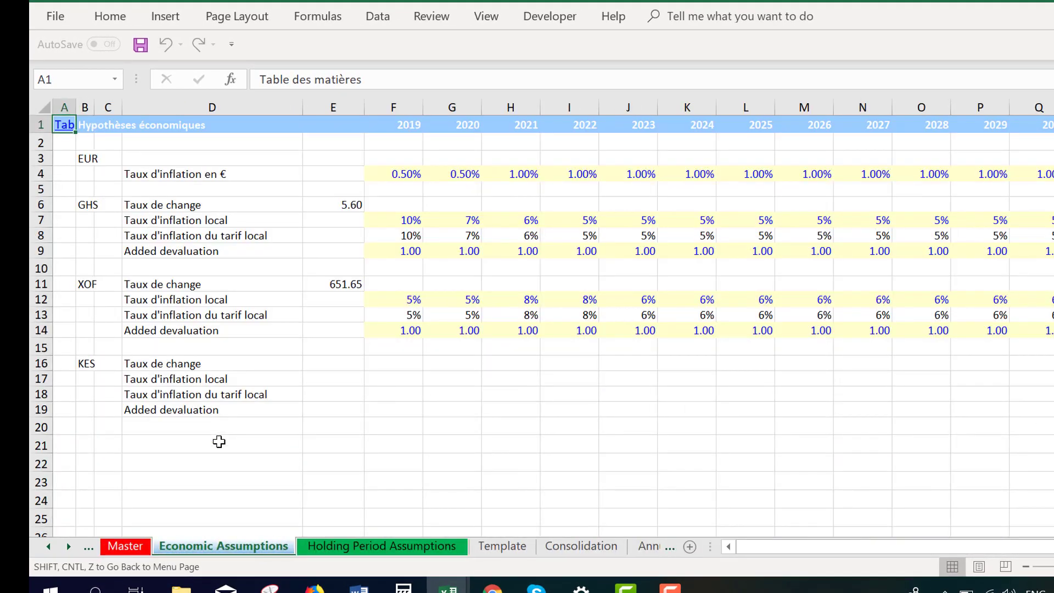
pyautogui.hotkey('ctrl', 'pageup')
pyautogui.hotkey('ctrl', 'pageup')
pyautogui.hotkey('ctrl', 'pageup')
pyautogui.hotkey('ctrl', 'pagedown')
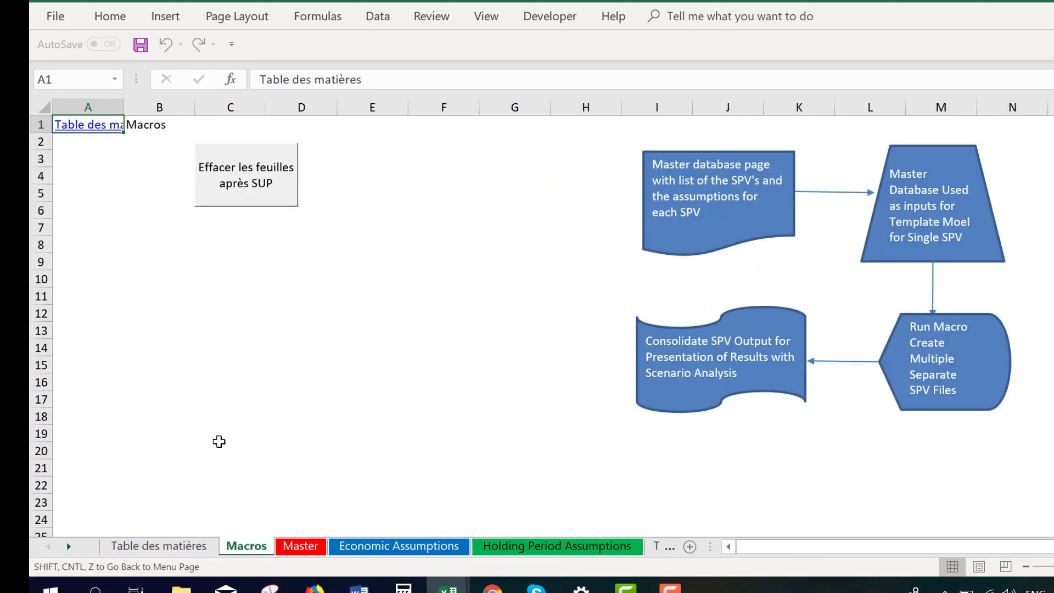
# Step: Open the VBA code behind the 'Effacer les feuilles après SUP' button
pyautogui.rightClick(222, 203)
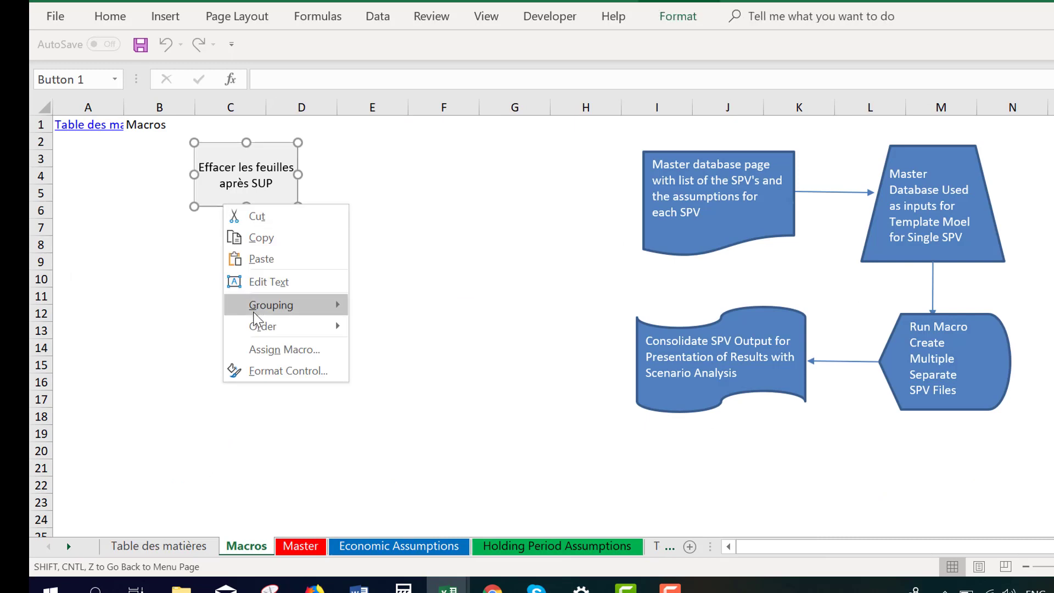
pyautogui.click(263, 350)
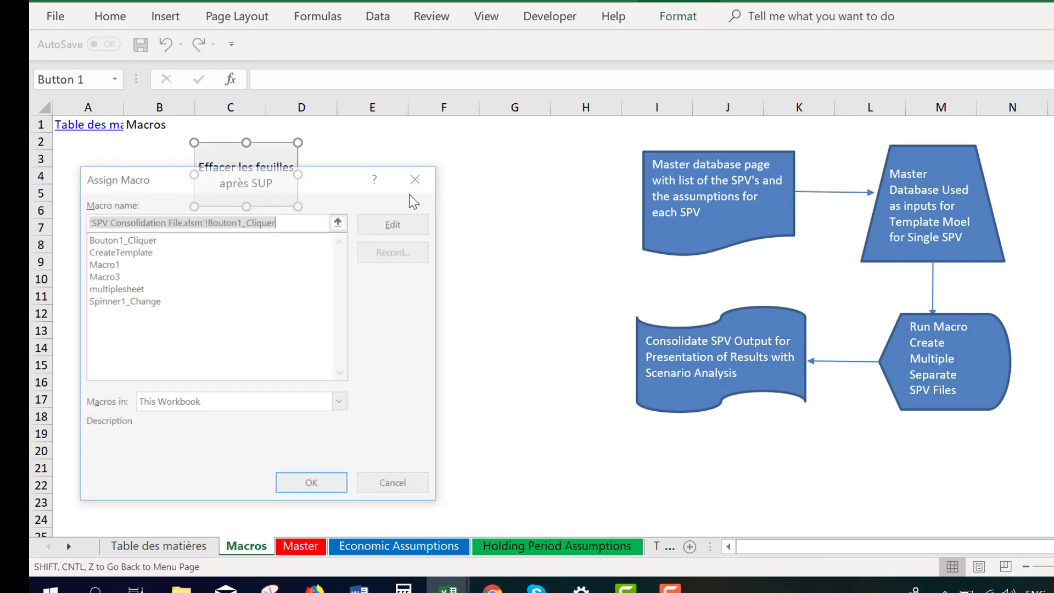
pyautogui.click(407, 225)
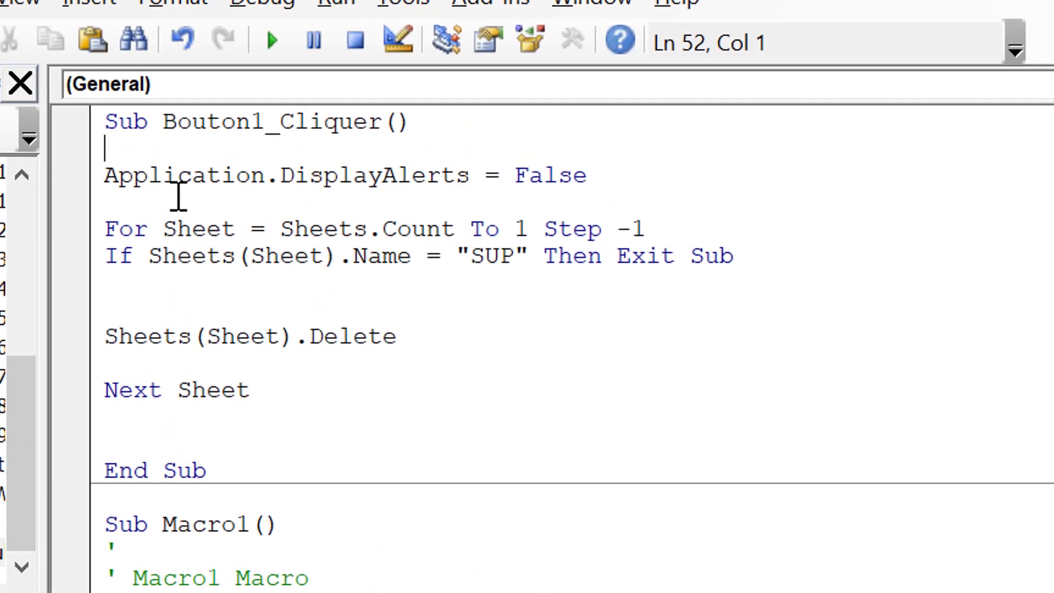
# Step: Indent the If and Delete lines inside the For loop and remove the extra blank line
pyautogui.click(110, 207)
pyautogui.click(115, 215)
pyautogui.press('Down')
pyautogui.press('Tab')
pyautogui.press('Down')
pyautogui.press('Delete')
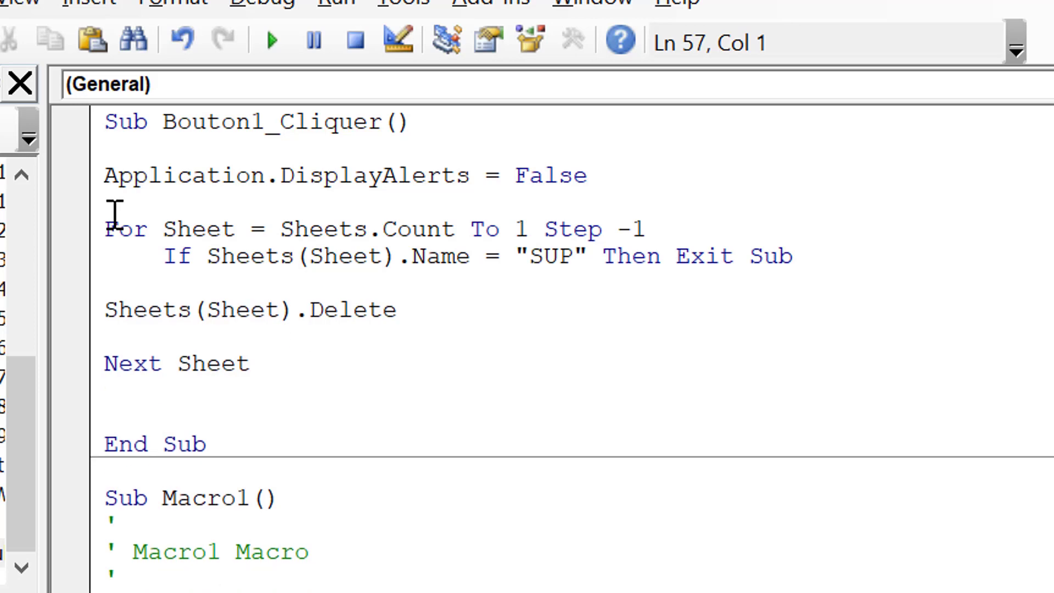
pyautogui.press('Down')
pyautogui.press('Tab')
pyautogui.press('Up')
pyautogui.press('Up')
pyautogui.press('Up')
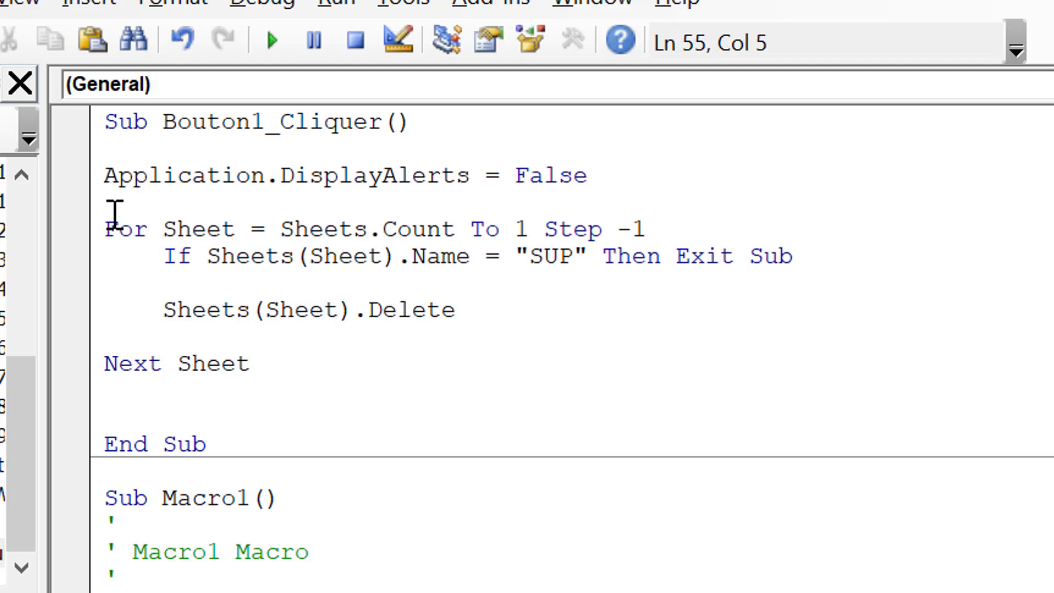
# Step: Review the For loop, SUP check and Delete lines, then return to the worksheet
pyautogui.press('Right')
pyautogui.press('Right')
pyautogui.press('Right')
pyautogui.press('Right')
pyautogui.press('Right')
pyautogui.press('Right')
pyautogui.press('Right')
pyautogui.press('Right')
pyautogui.press('Right')
pyautogui.press('Right')
pyautogui.press('Right')
pyautogui.press('Right')
pyautogui.press('Right')
pyautogui.press('Right')
pyautogui.press('Right')
pyautogui.press('Right')
pyautogui.press('Right')
pyautogui.press('Right')
pyautogui.press('Right')
pyautogui.press('Right')
pyautogui.press('End')
pyautogui.press('Down')
pyautogui.press('Left')
pyautogui.press('Left')
pyautogui.press('Left')
pyautogui.press('Left')
pyautogui.press('Left')
pyautogui.press('Left')
pyautogui.press('Left')
pyautogui.press('Left')
pyautogui.press('Left')
pyautogui.press('Left')
pyautogui.press('Right')
pyautogui.press('Right')
pyautogui.press('Down')
pyautogui.press('Down')
pyautogui.press('Up')
pyautogui.press('Down')
pyautogui.hotkey('alt', 'F11')
# Step: On the Template sheet, change B1 from SPV 2 to SPV 1
pyautogui.click(891, 506)
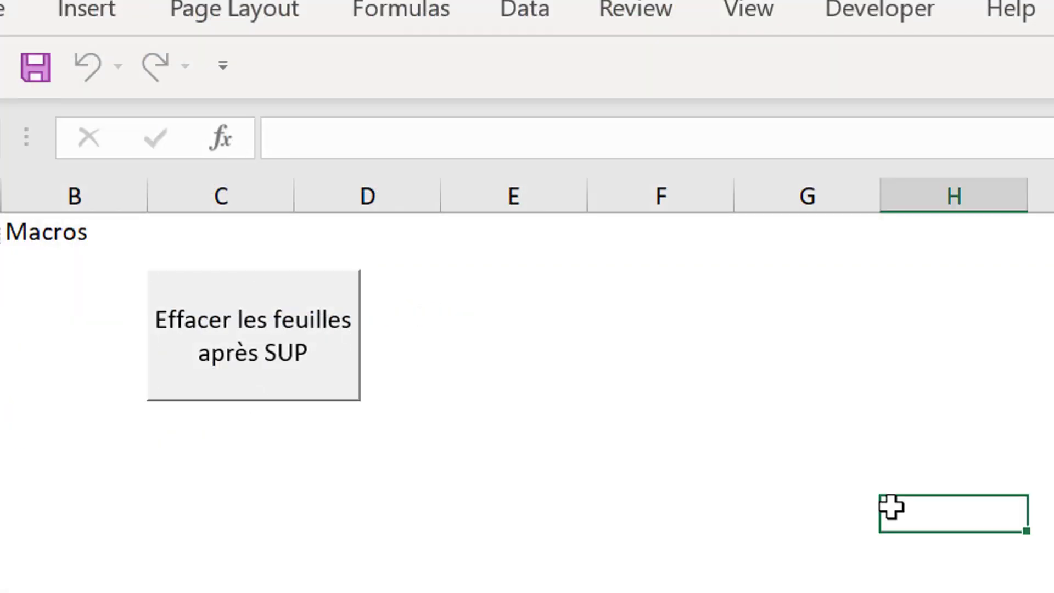
pyautogui.hotkey('ctrl', 'pagedown')
pyautogui.hotkey('ctrl', 'pagedown')
pyautogui.hotkey('ctrl', 'pagedown')
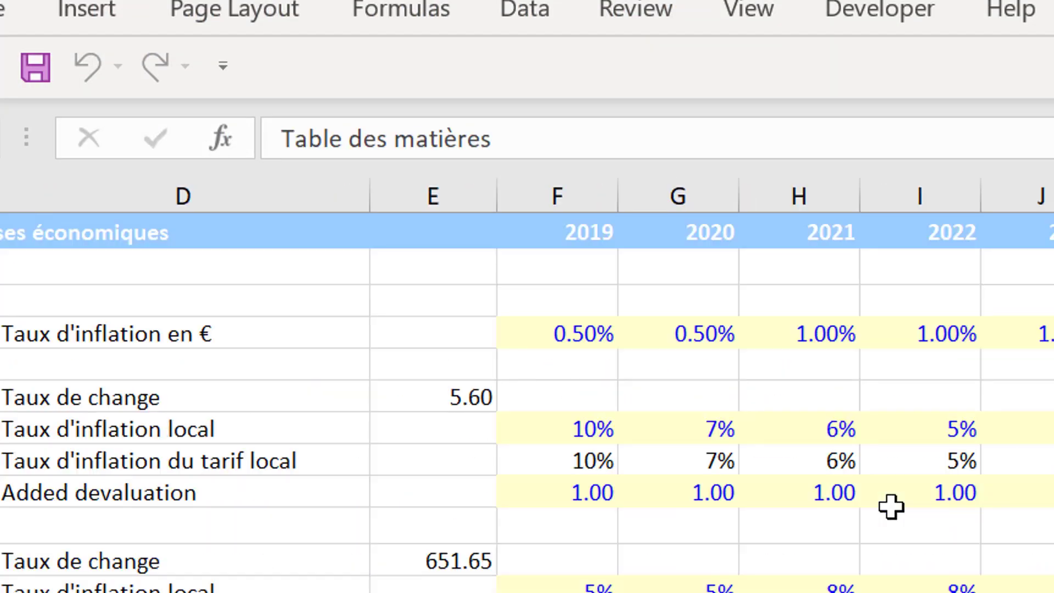
pyautogui.hotkey('ctrl', 'pagedown')
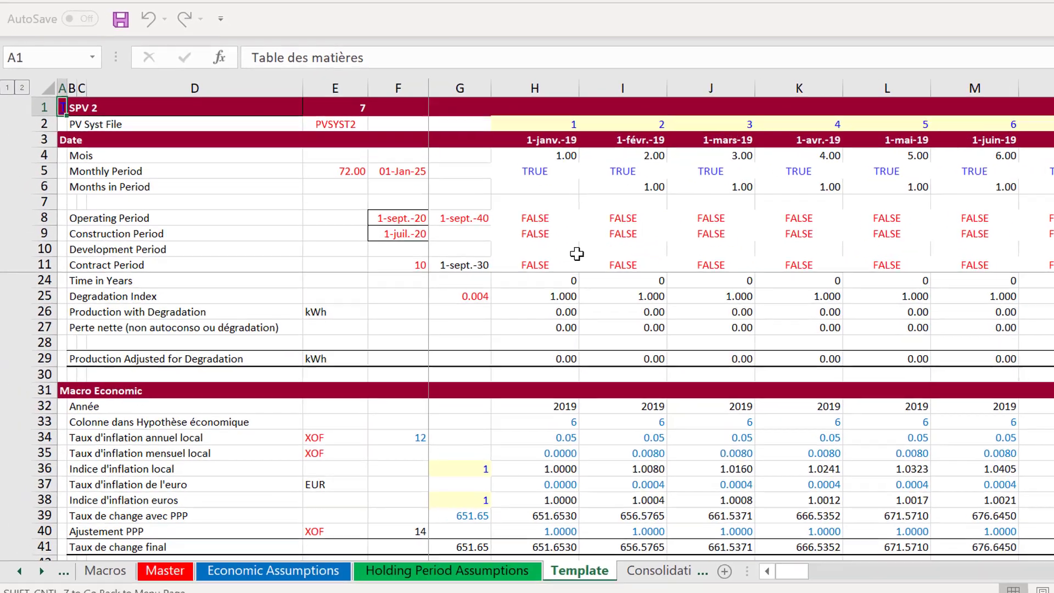
pyautogui.press('Right')
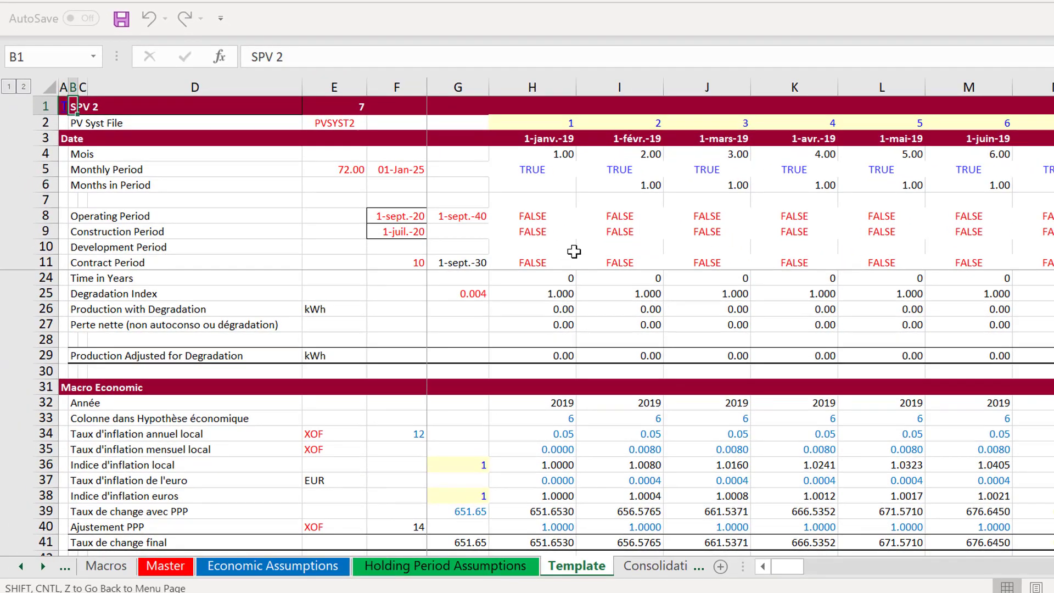
pyautogui.press('F2')
pyautogui.press('BackSpace')
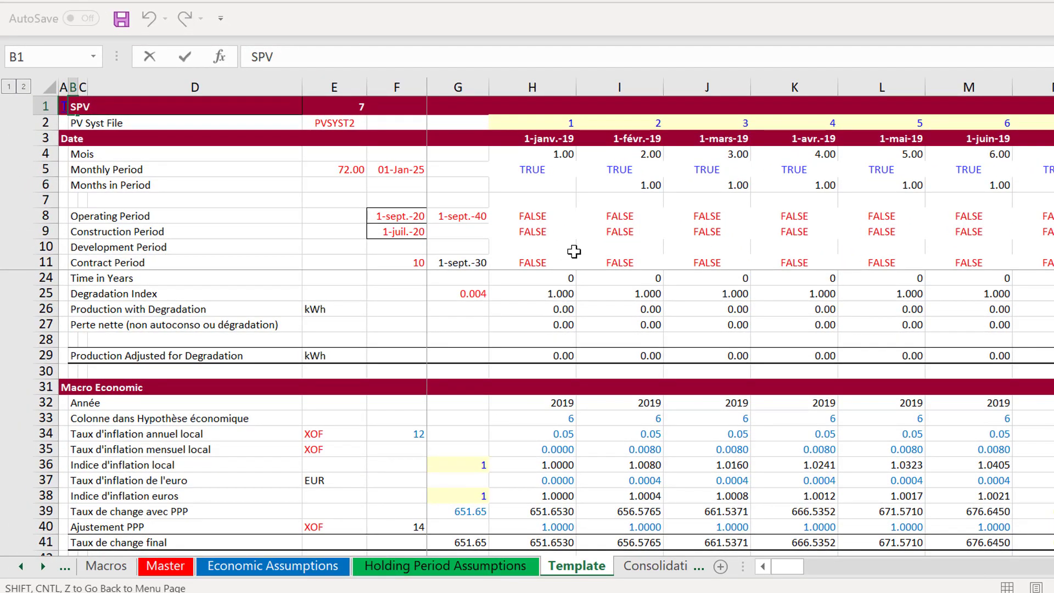
pyautogui.write('1')
pyautogui.press('Return')
pyautogui.press('Up')
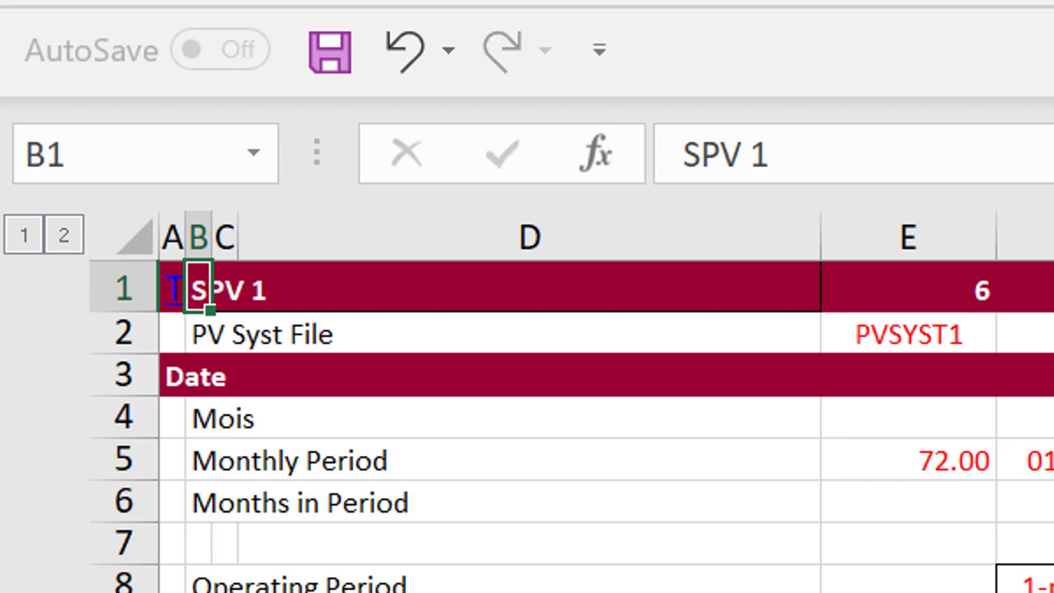
# Step: Inspect the MATCH formula returning the SPV's row number in E1
pyautogui.press('Right')
pyautogui.press('Right')
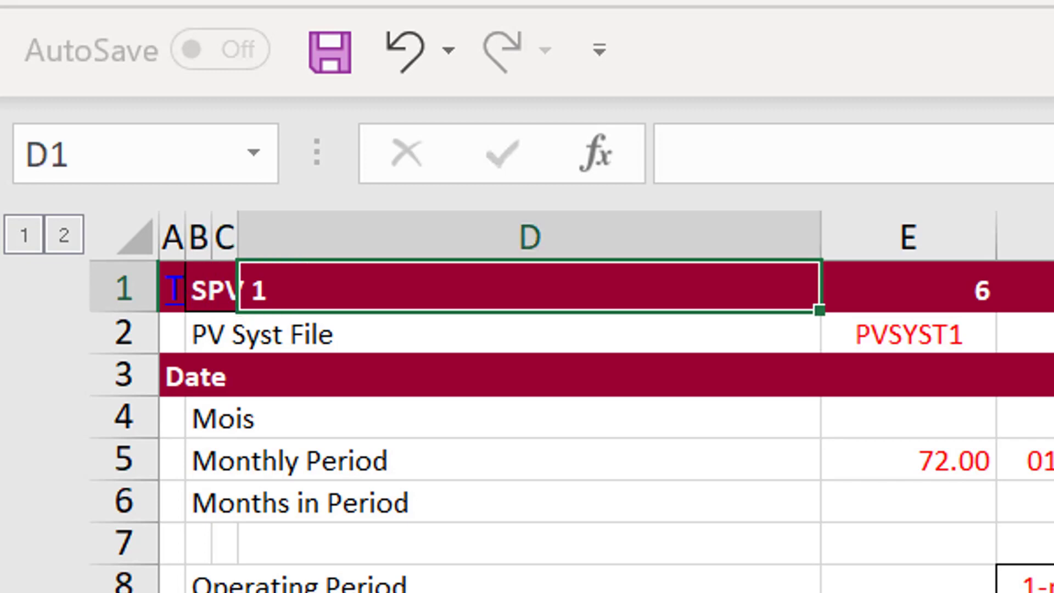
pyautogui.press('Right')
pyautogui.press('F2')
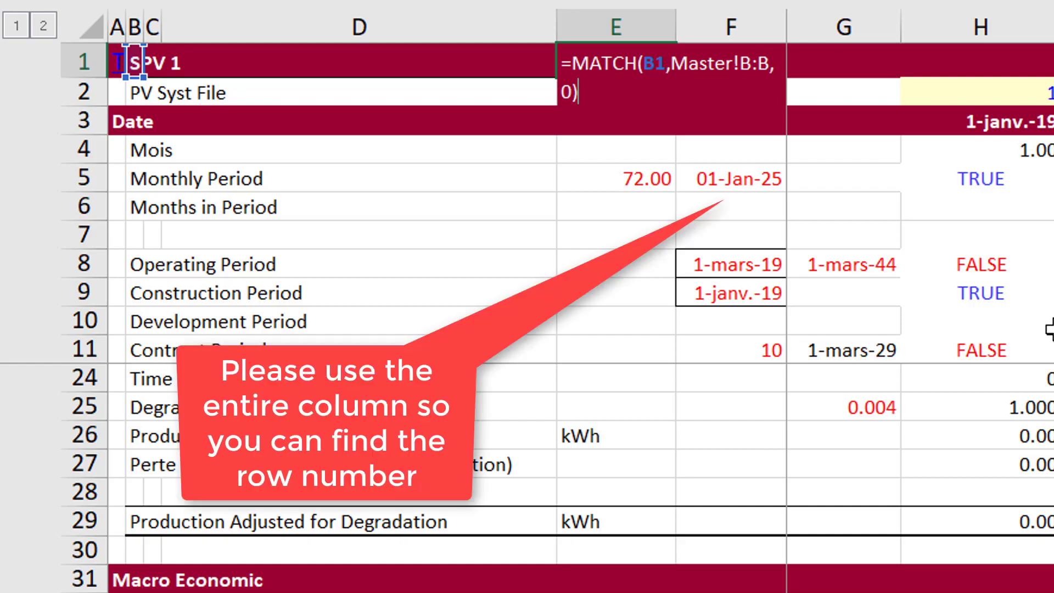
pyautogui.press('Return')
# Step: Check the SPV names listed on the Master sheet
pyautogui.hotkey('ctrl', 'pageup')
pyautogui.hotkey('ctrl', 'pageup')
pyautogui.hotkey('ctrl', 'pageup')
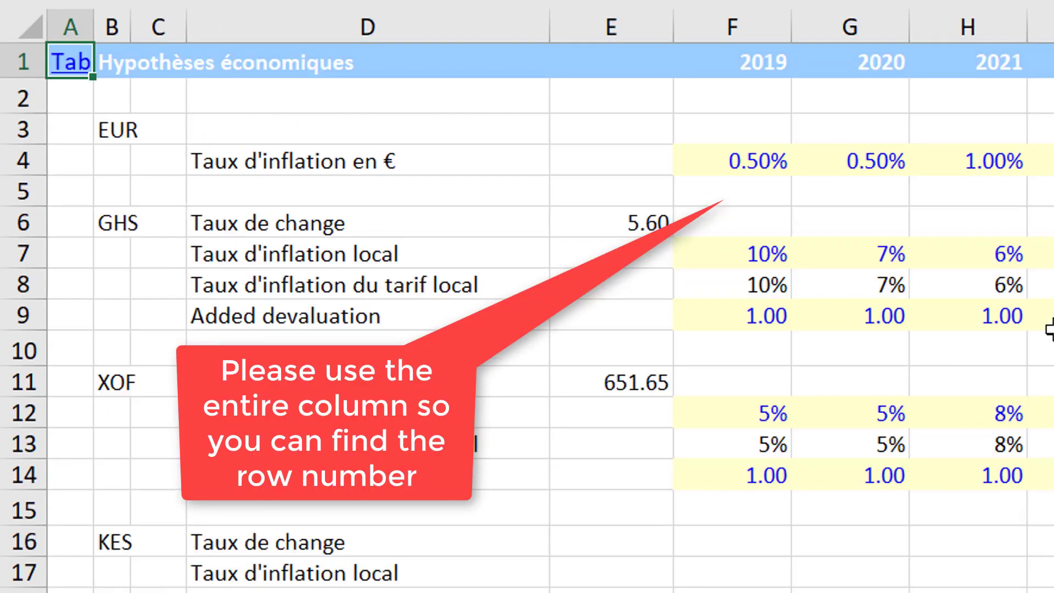
pyautogui.hotkey('ctrl', 'Home')
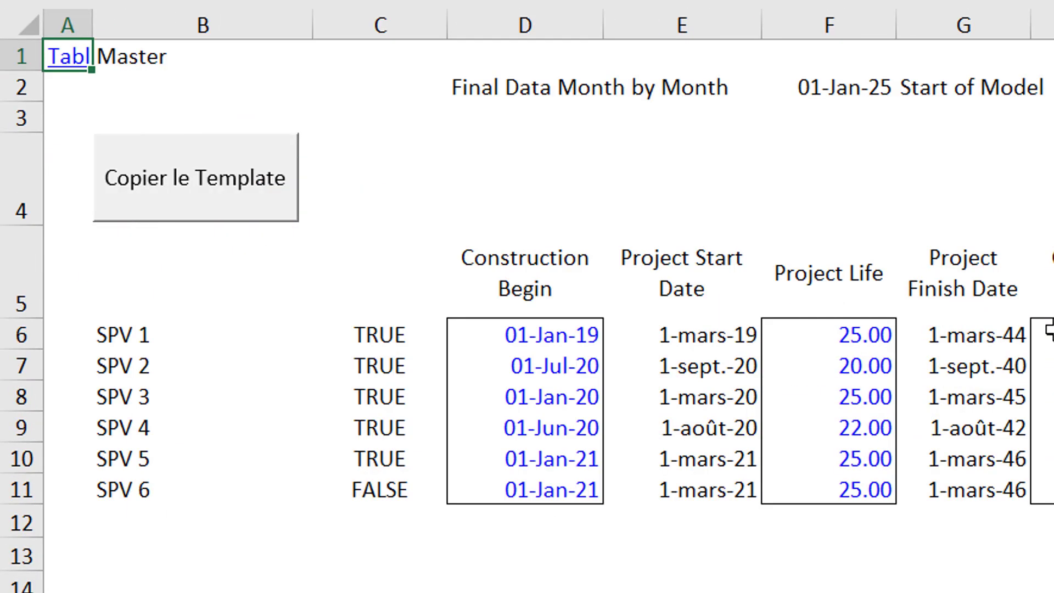
pyautogui.press('Down')
pyautogui.press('Down')
pyautogui.press('Down')
pyautogui.press('Down')
pyautogui.press('Down')
pyautogui.press('Right')
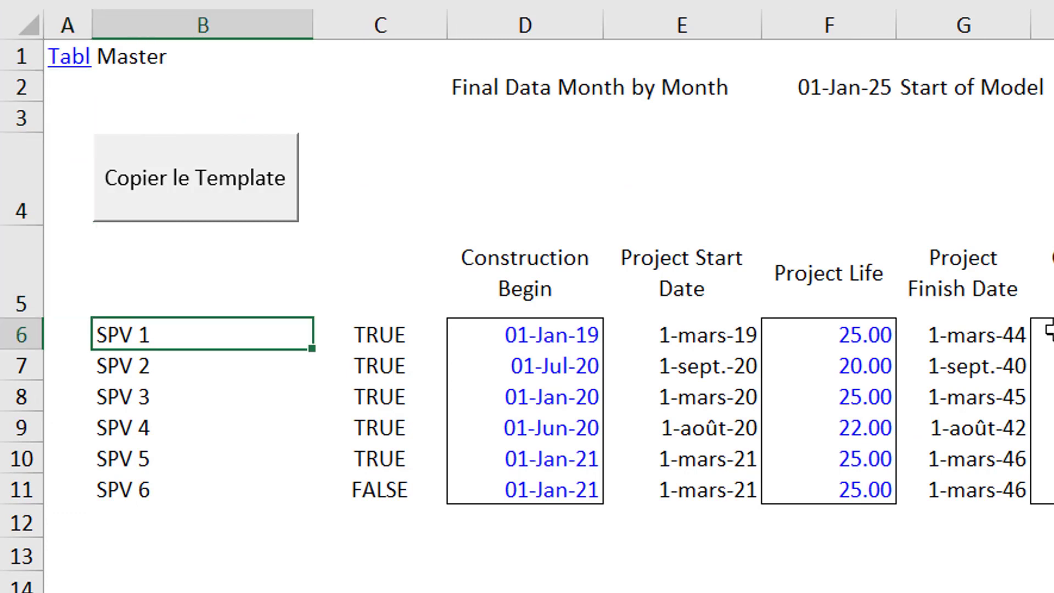
pyautogui.press('Down')
pyautogui.press('Up')
pyautogui.press('Down')
pyautogui.press('Down')
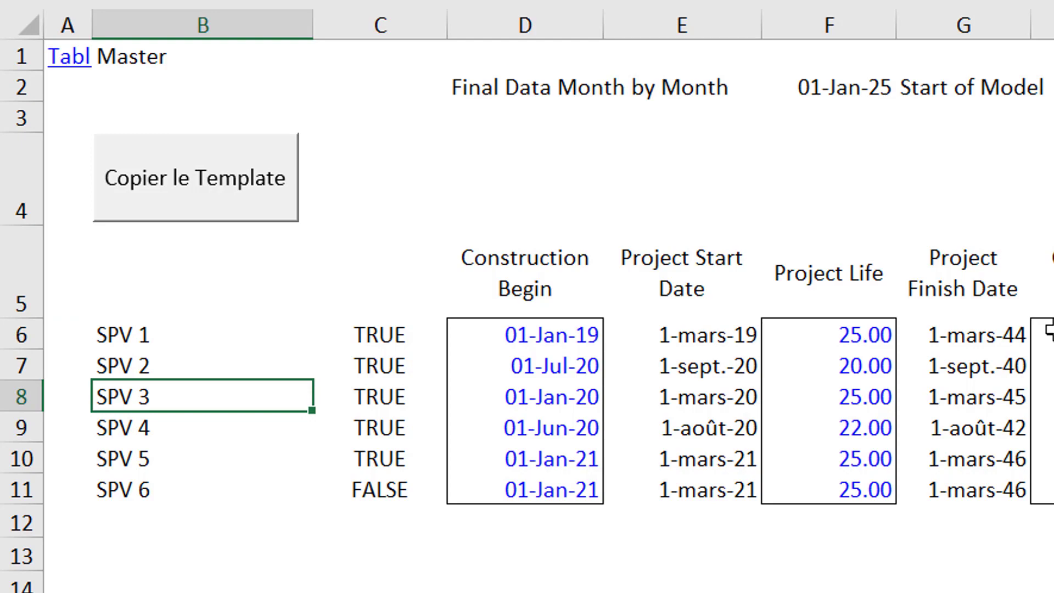
# Step: Back on Template, change B1 to SPV 3 so periods recalculate to 2020
pyautogui.hotkey('ctrl', 'pagedown')
pyautogui.hotkey('ctrl', 'pagedown')
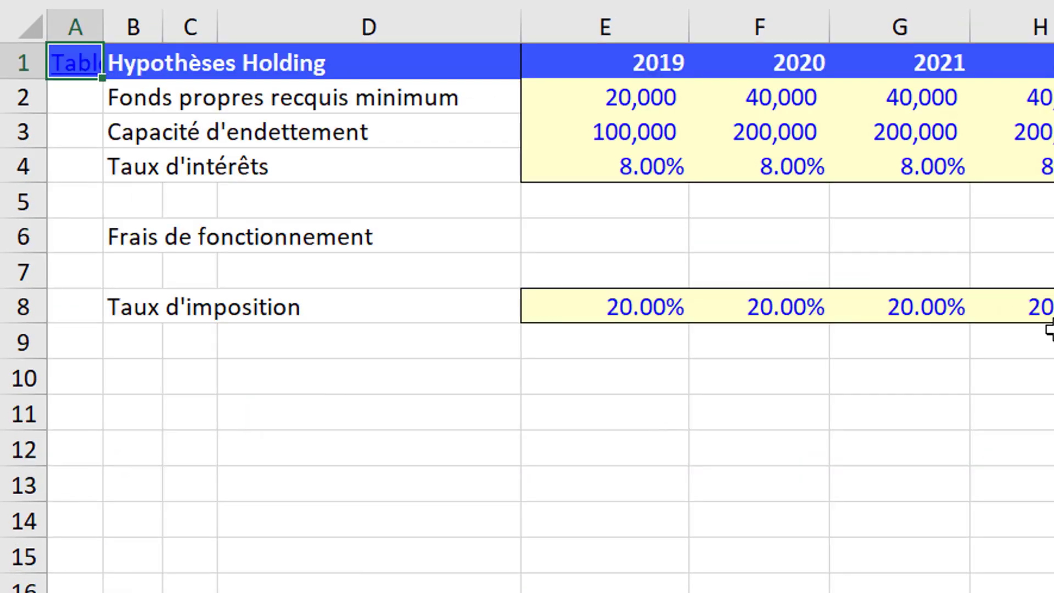
pyautogui.hotkey('ctrl', 'pagedown')
pyautogui.press('Up')
pyautogui.press('Up')
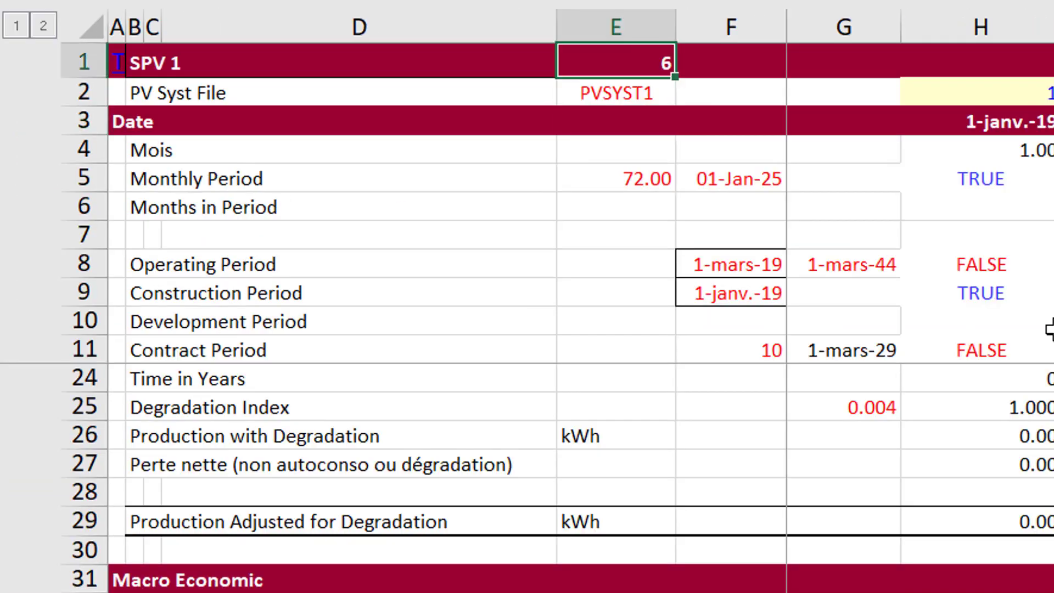
pyautogui.press('Left')
pyautogui.press('Left')
pyautogui.press('Left')
pyautogui.press('F2')
pyautogui.press('BackSpace')
pyautogui.write('3')
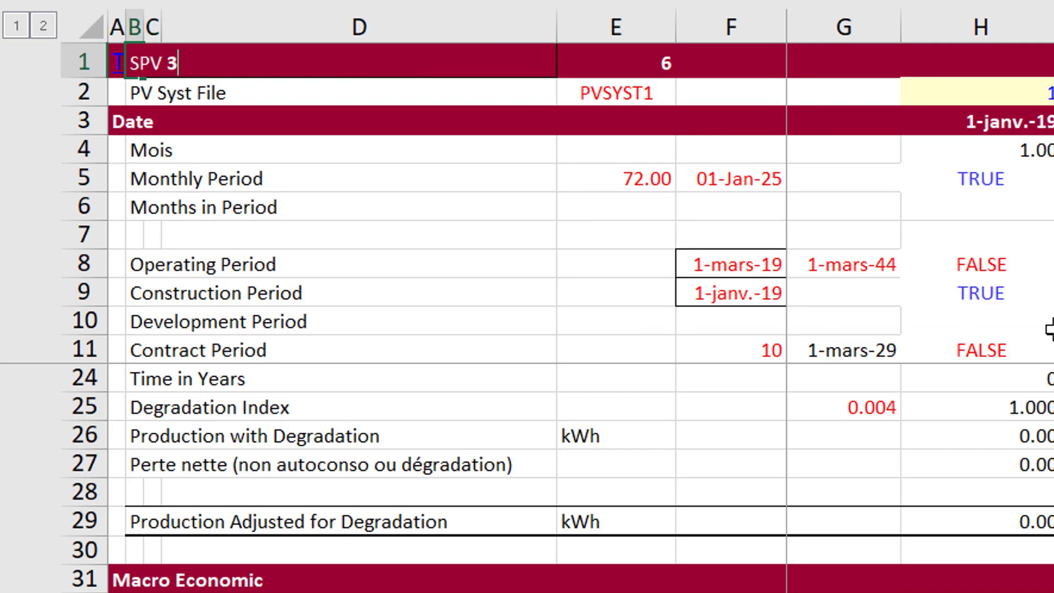
pyautogui.press('Return')
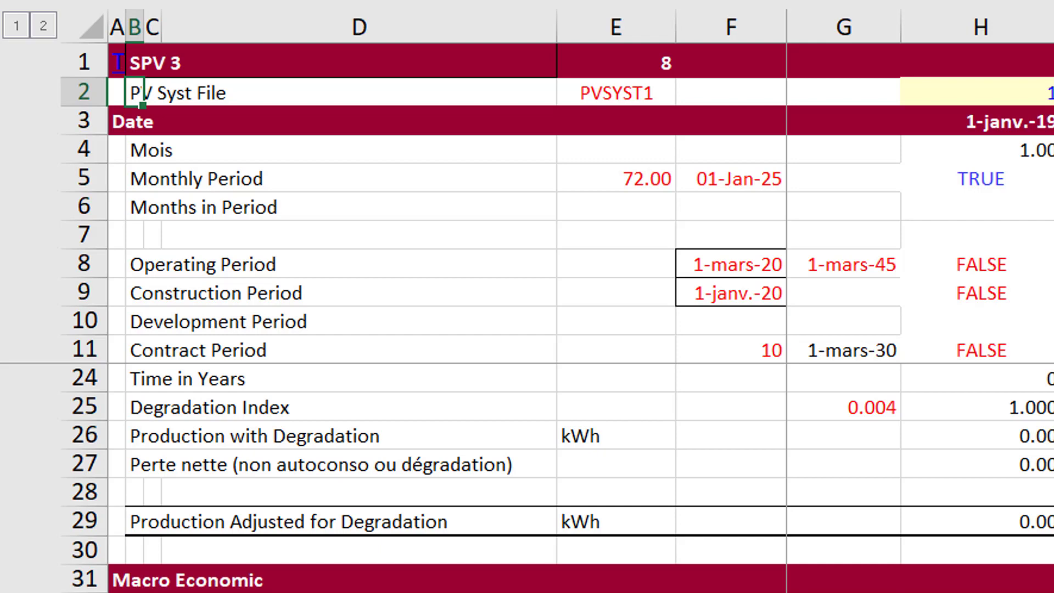
# Step: Inspect the INDEX formula for the PV Syst File in E2 without changing it
pyautogui.click(650, 258)
pyautogui.press('Up')
pyautogui.press('Up')
pyautogui.press('Up')
pyautogui.press('Up')
pyautogui.press('Up')
pyautogui.press('Up')
pyautogui.press('F2')
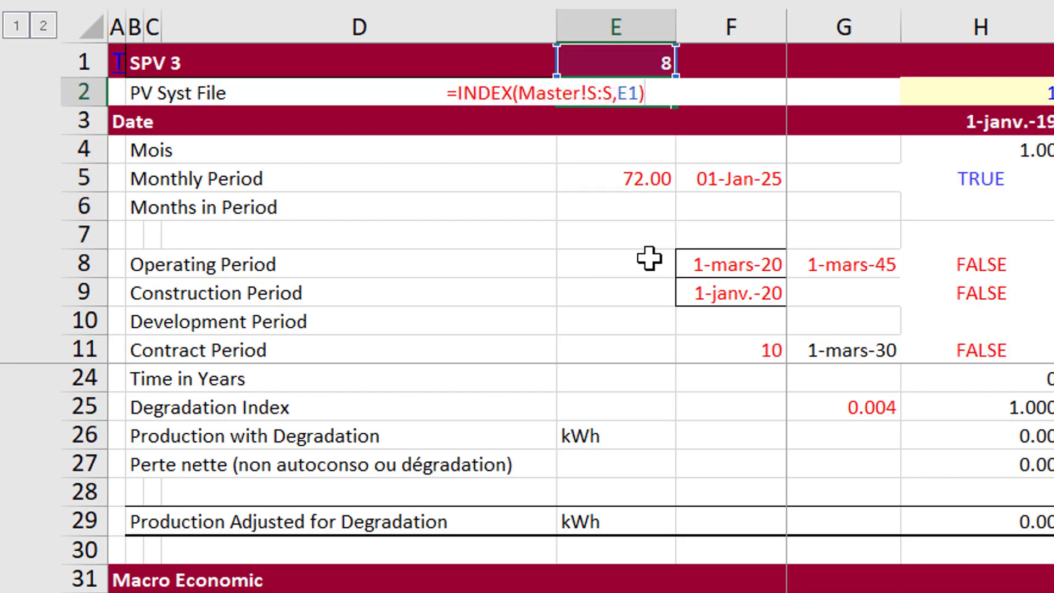
pyautogui.press('Escape')
pyautogui.press('Down')
pyautogui.press('Up')
pyautogui.hotkey('ctrl', 'Home')
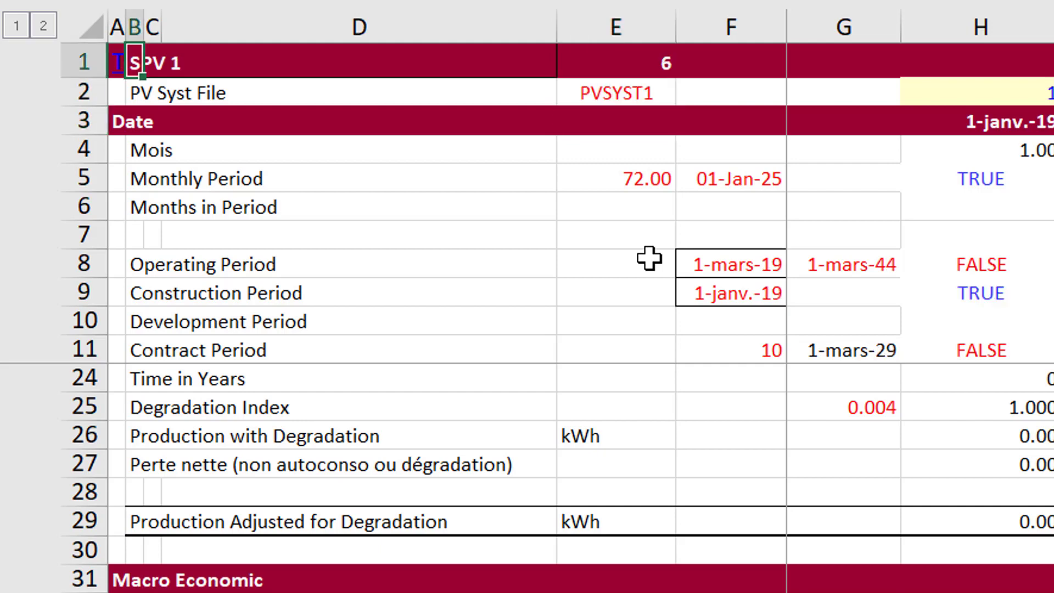
# Step: Set the SPV name in B1 to SPV 3
pyautogui.press('F2')
pyautogui.press('BackSpace')
pyautogui.write('3')
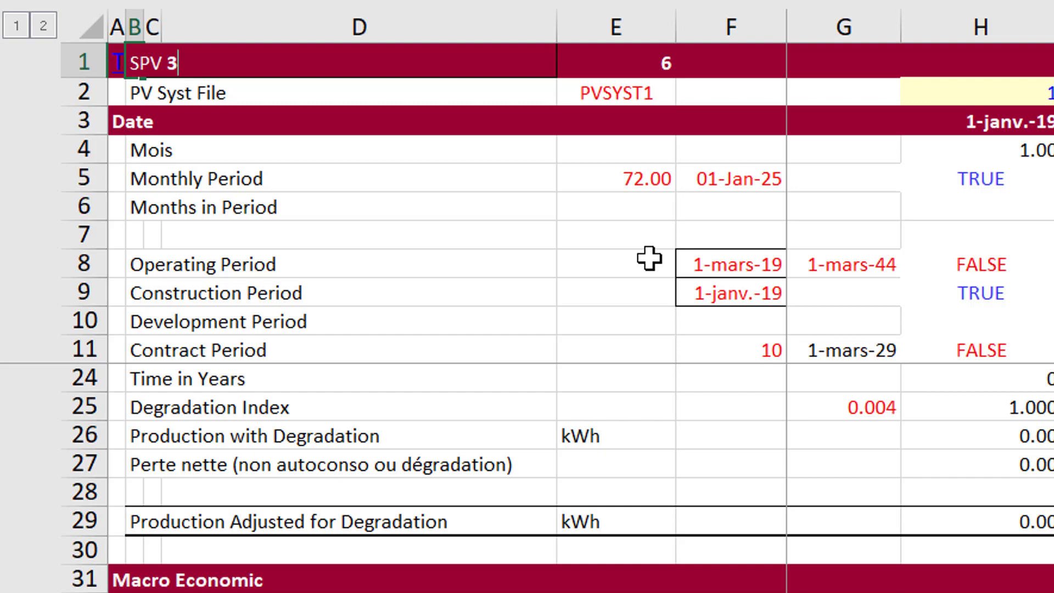
pyautogui.press('Return')
pyautogui.press('Down')
pyautogui.press('Down')
pyautogui.press('Up')
pyautogui.press('Up')
pyautogui.press('Up')
pyautogui.press('Right')
pyautogui.press('Right')
pyautogui.press('Right')
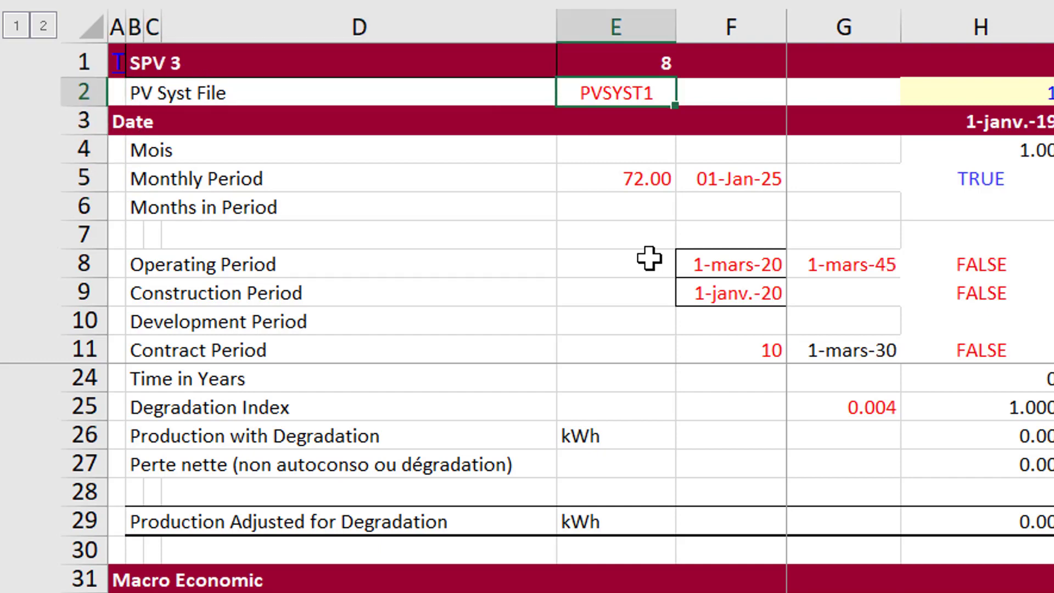
pyautogui.press('Up')
# Step: Change B1 to SPV 4, giving row 9 and file PVSYST2
pyautogui.press('Left')
pyautogui.press('Left')
pyautogui.press('Left')
pyautogui.press('F2')
pyautogui.press('BackSpace')
pyautogui.write('4')
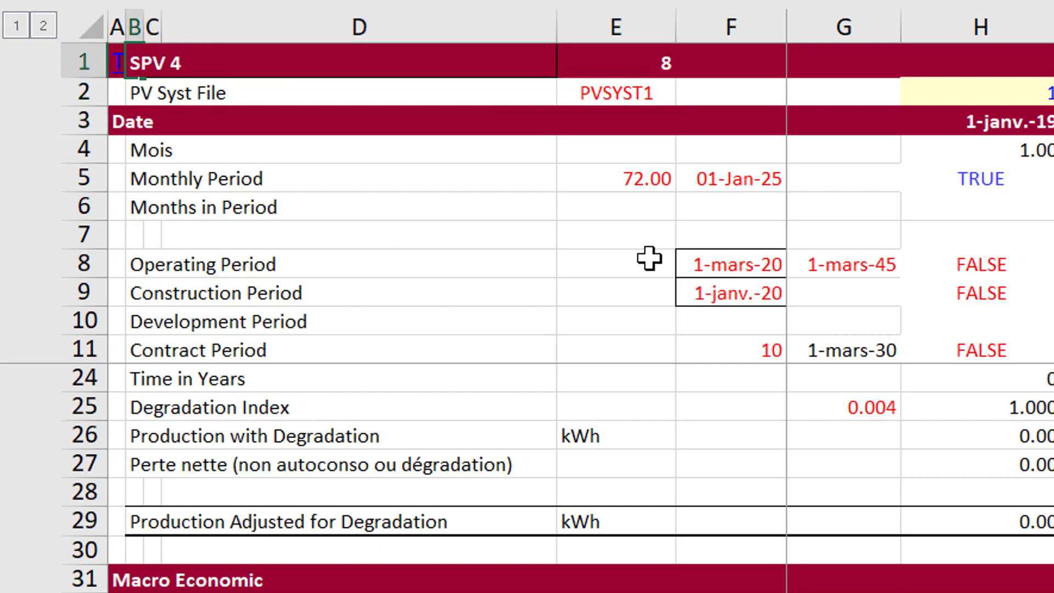
pyautogui.press('Return')
pyautogui.press('Right')
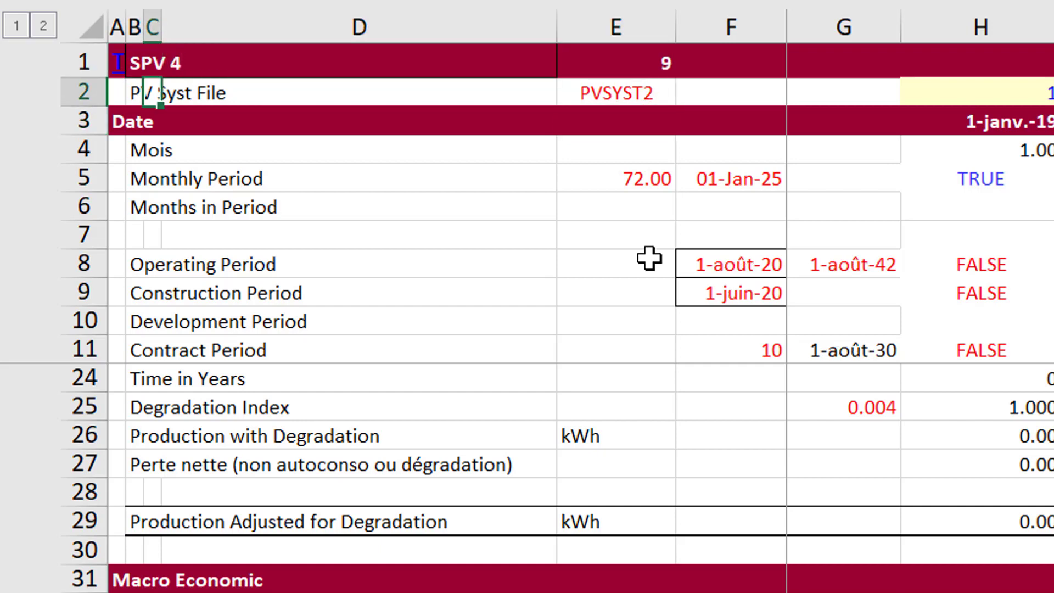
pyautogui.press('Up')
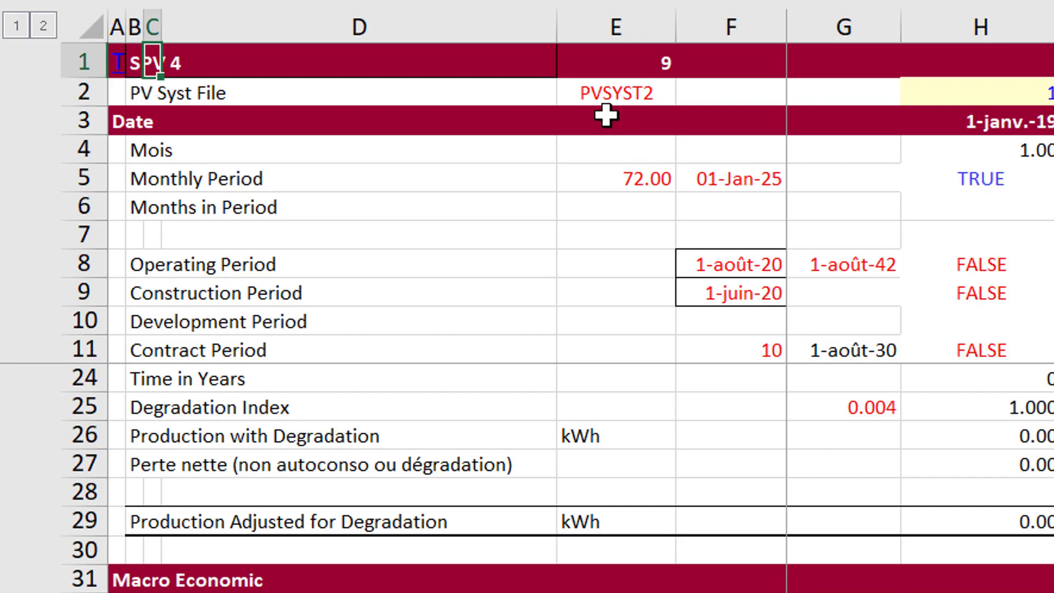
pyautogui.press('Down')
# Step: Inspect the start-date formula in F5 and move to the operating period row
pyautogui.press('Down')
pyautogui.press('Down')
pyautogui.press('Down')
pyautogui.press('Right')
pyautogui.press('Right')
pyautogui.press('F2')
pyautogui.press('Escape')
pyautogui.press('Left')
pyautogui.press('Down')
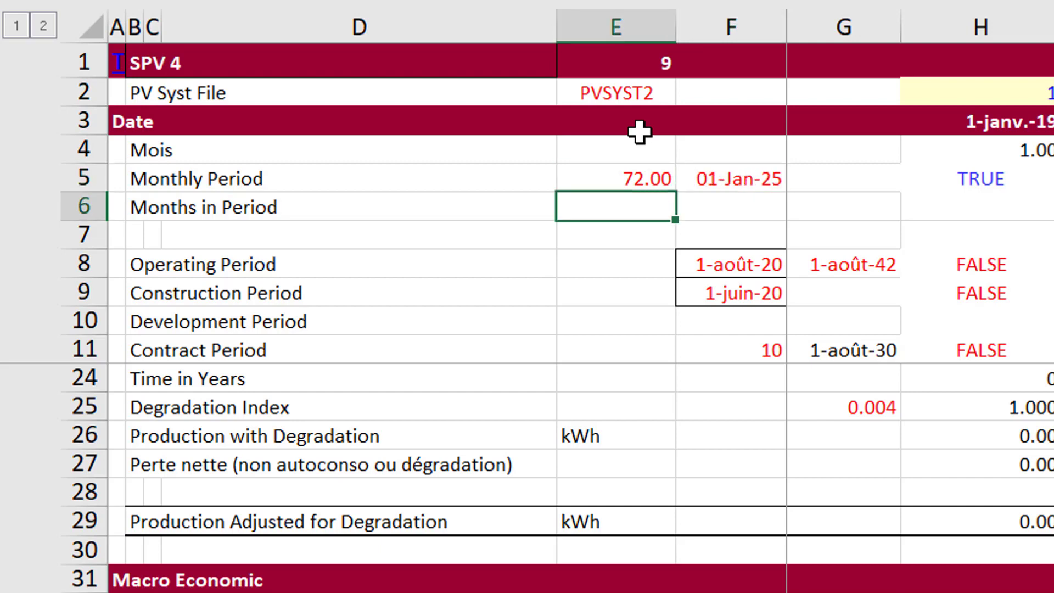
pyautogui.press('Down')
pyautogui.press('Right')
pyautogui.press('Down')
# Step: Inspect the operating start and finish formulas in F8 and G8 and the contract period in F11
pyautogui.press('F2')
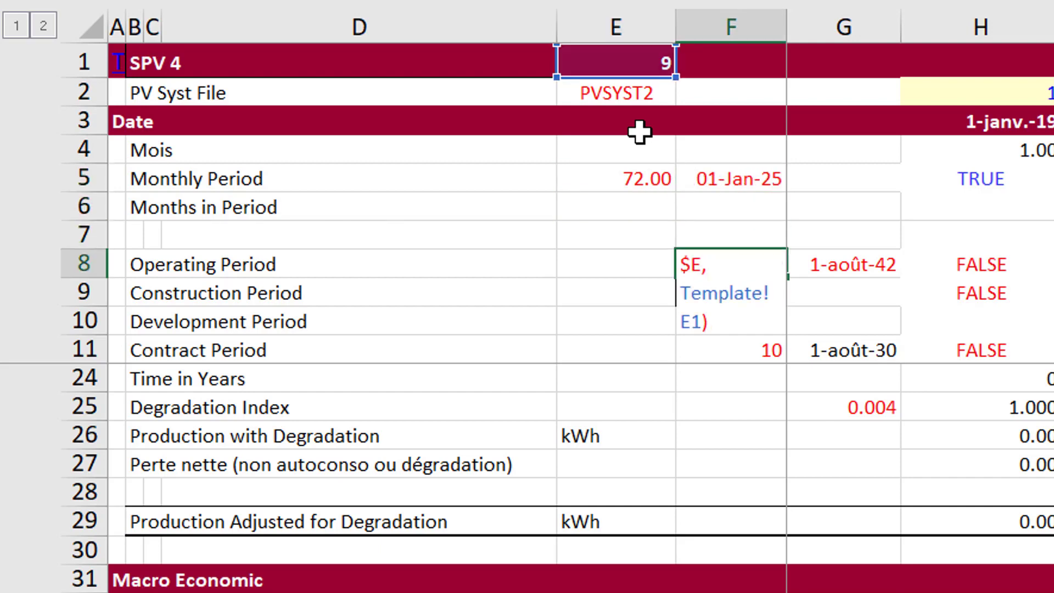
pyautogui.press('Escape')
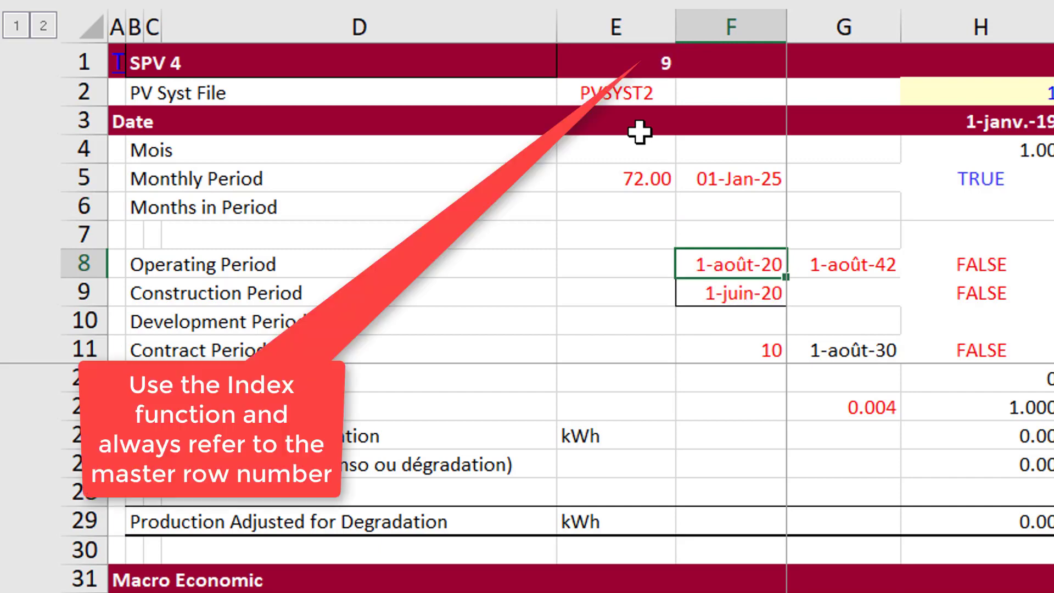
pyautogui.press('Right')
pyautogui.press('F2')
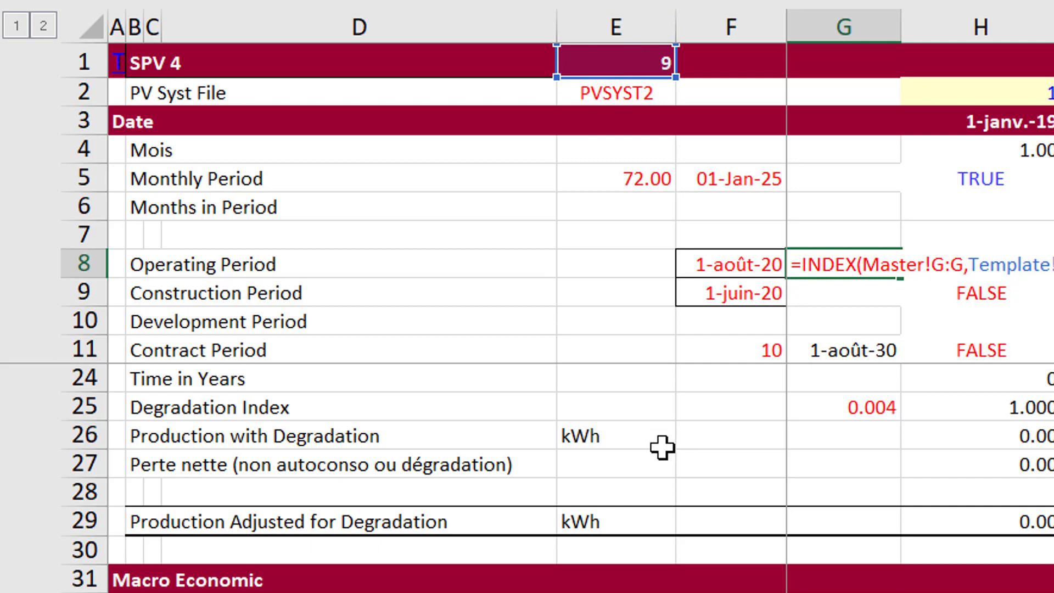
pyautogui.press('Return')
pyautogui.press('Return')
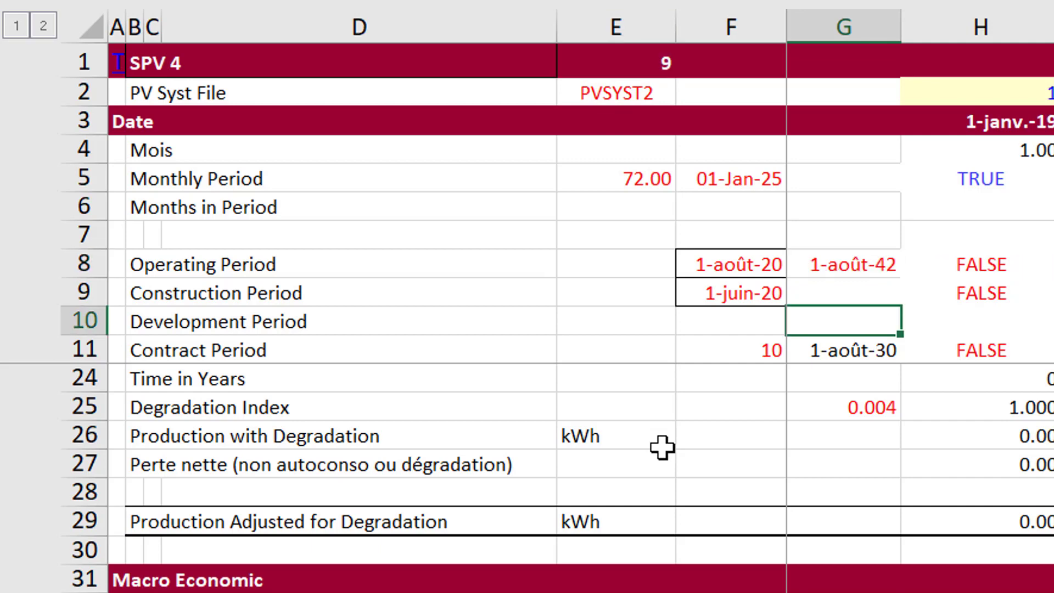
pyautogui.press('Down')
pyautogui.press('Left')
pyautogui.press('F2')
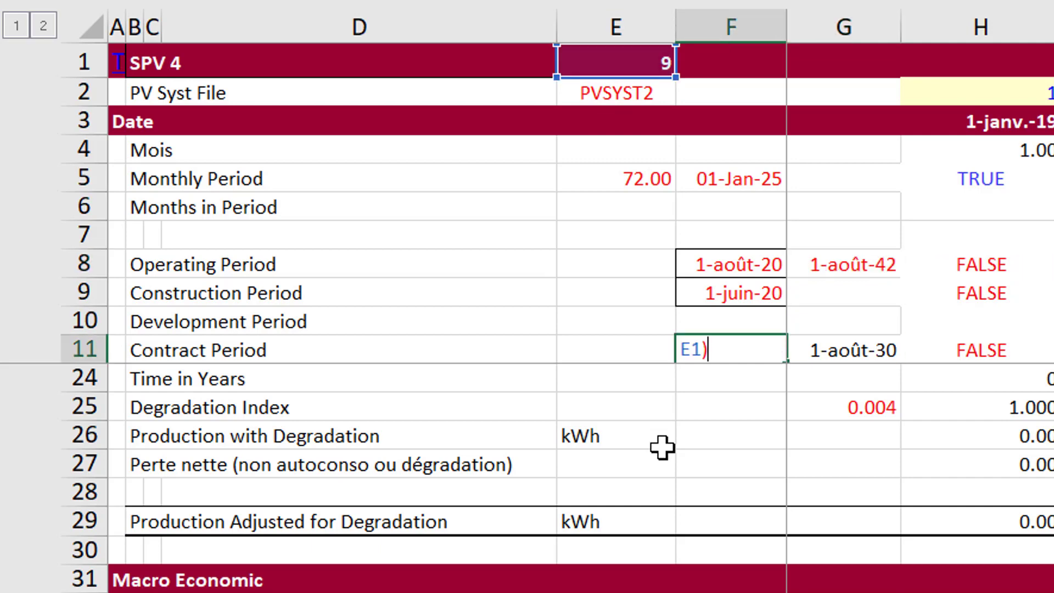
pyautogui.press('Escape')
# Step: Inspect the Capacity formula reading 210.00 from Master, then move to the production rows
pyautogui.press('Down')
pyautogui.press('Down')
pyautogui.press('Down')
pyautogui.press('Down')
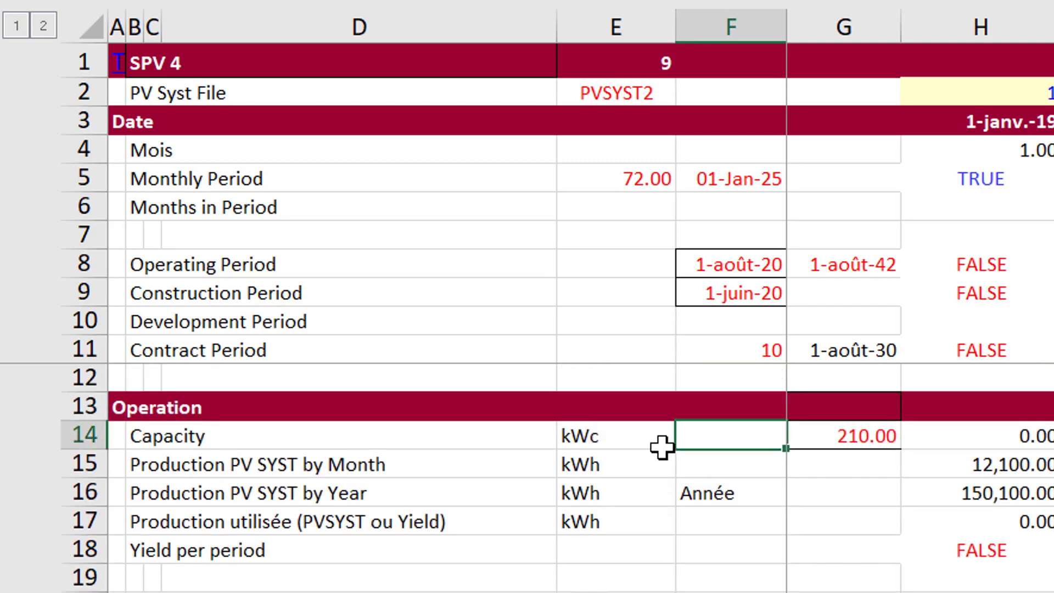
pyautogui.press('Down')
pyautogui.press('Down')
pyautogui.press('Down')
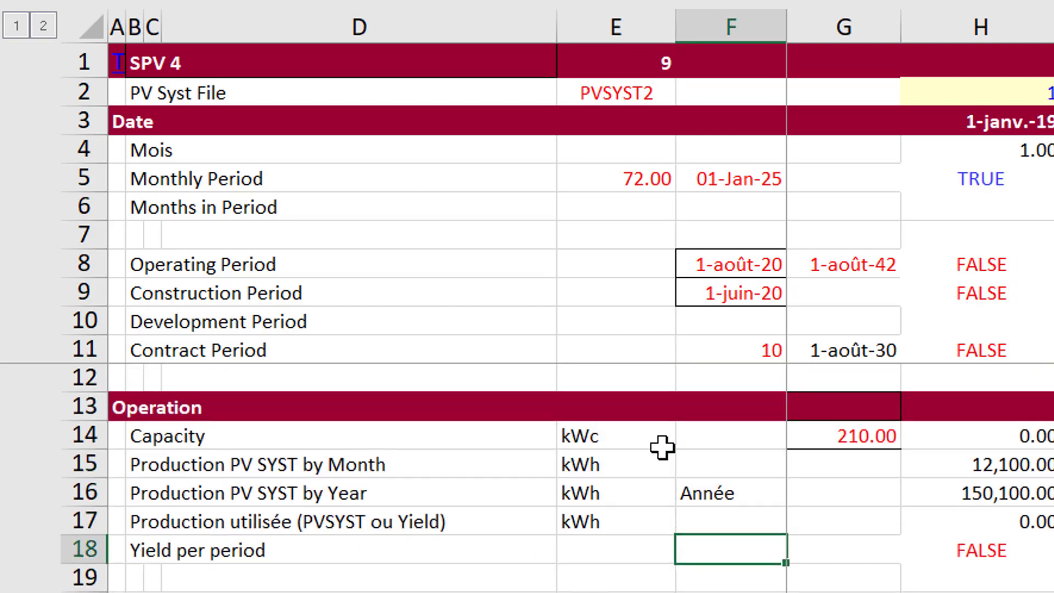
pyautogui.press('Up')
pyautogui.press('Up')
pyautogui.press('Up')
pyautogui.press('Up')
pyautogui.press('Right')
pyautogui.press('F2')
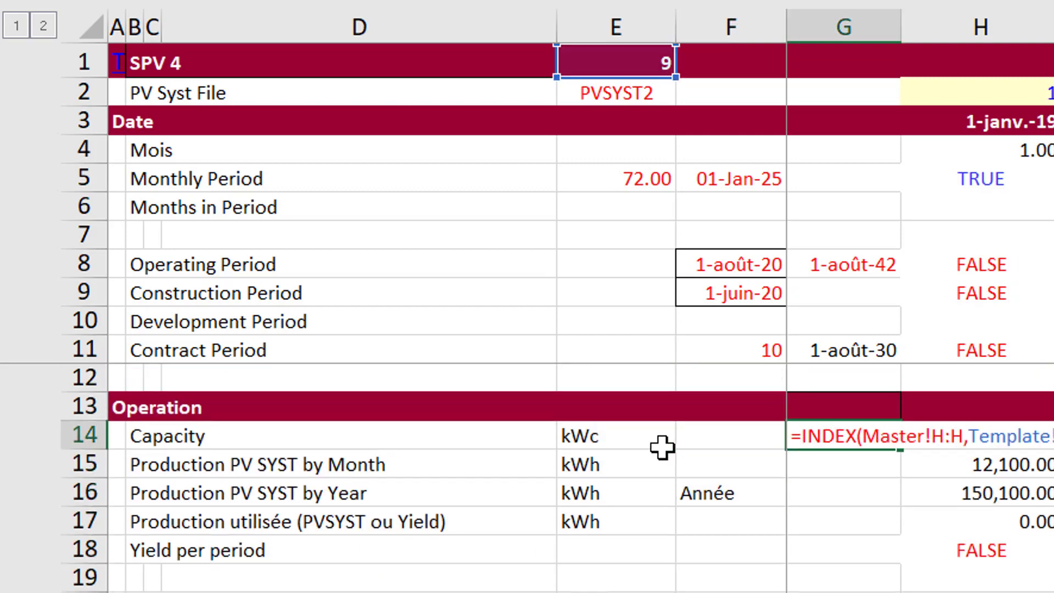
pyautogui.press('Escape')
pyautogui.press('Down')
pyautogui.press('Down')
pyautogui.press('Down')
pyautogui.press('Down')
pyautogui.press('Down')
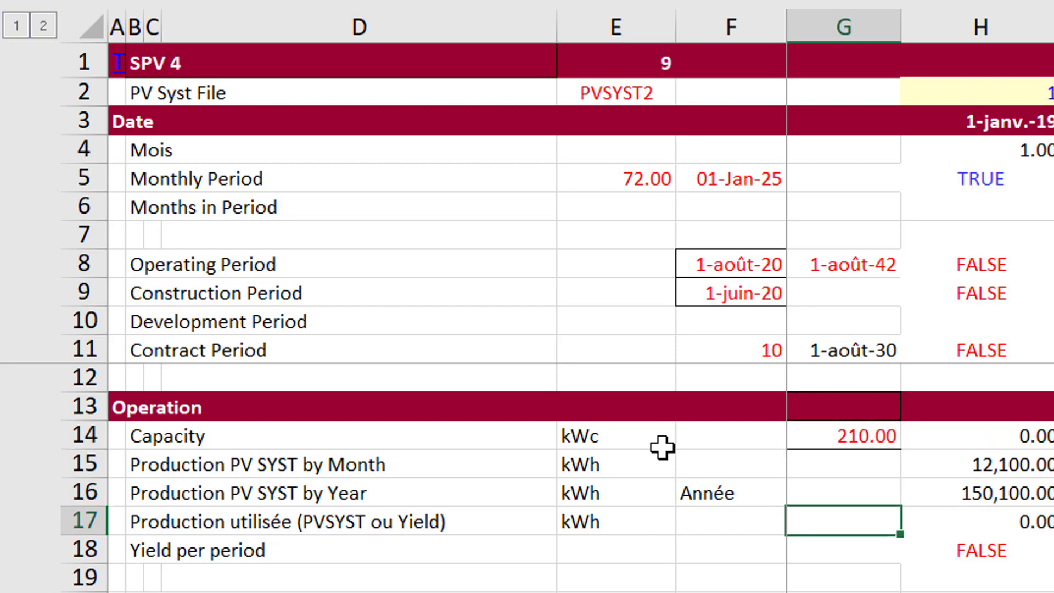
pyautogui.press('Left')
pyautogui.press('Left')
pyautogui.press('Up')
pyautogui.press('Up')
pyautogui.press('Up')
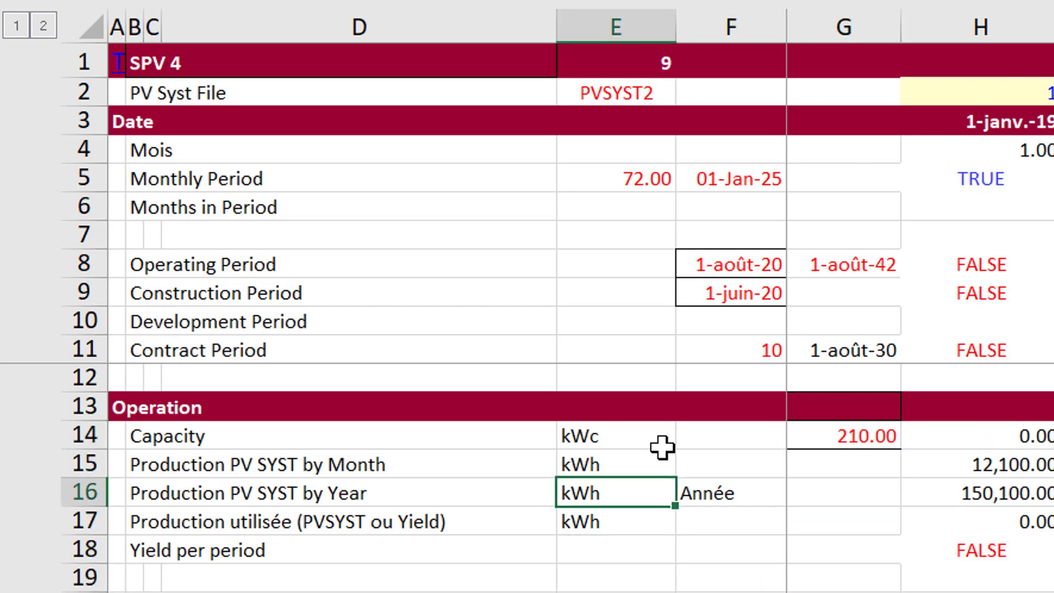
pyautogui.press('Right')
pyautogui.press('Right')
pyautogui.press('Right')
pyautogui.press('Up')
# Step: Show H15's LOOKUP/INDIRECT formula pulling monthly production from the PVSYST2 sheet
pyautogui.press('F2')
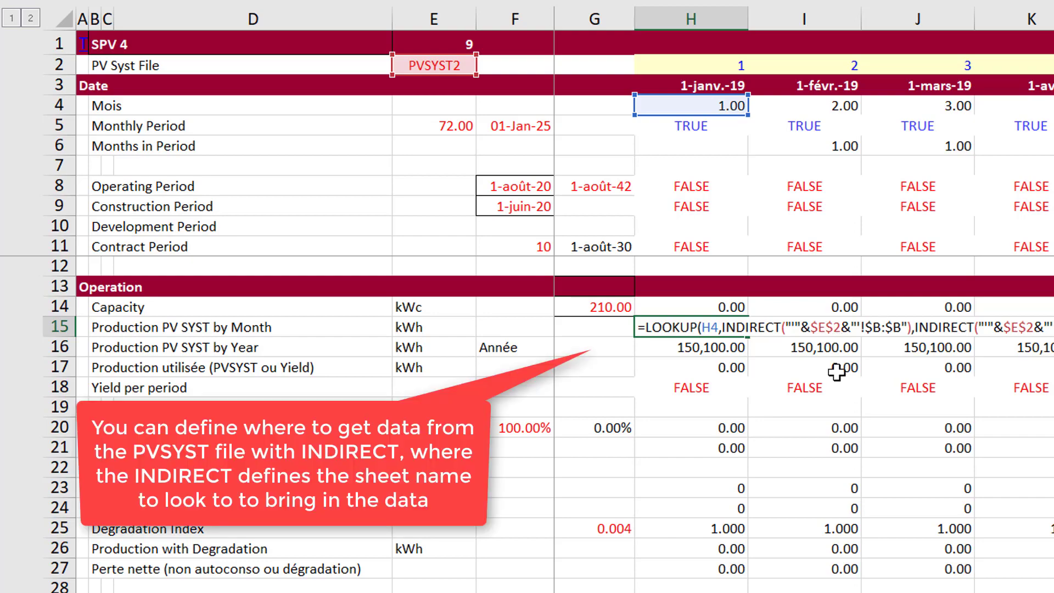
# Step: Commit the monthly production lookup formula and check the PVSYST month and E_Grid columns
pyautogui.press('Return')
pyautogui.press('Down')
pyautogui.press('Down')
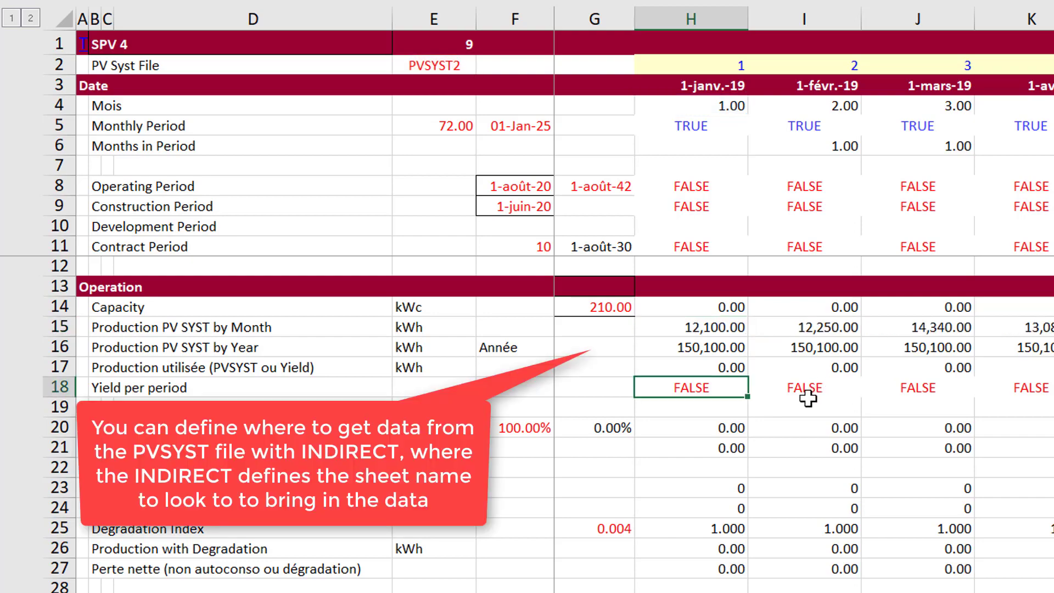
pyautogui.hotkey('ctrl', 'pagedown')
pyautogui.hotkey('ctrl', 'pagedown')
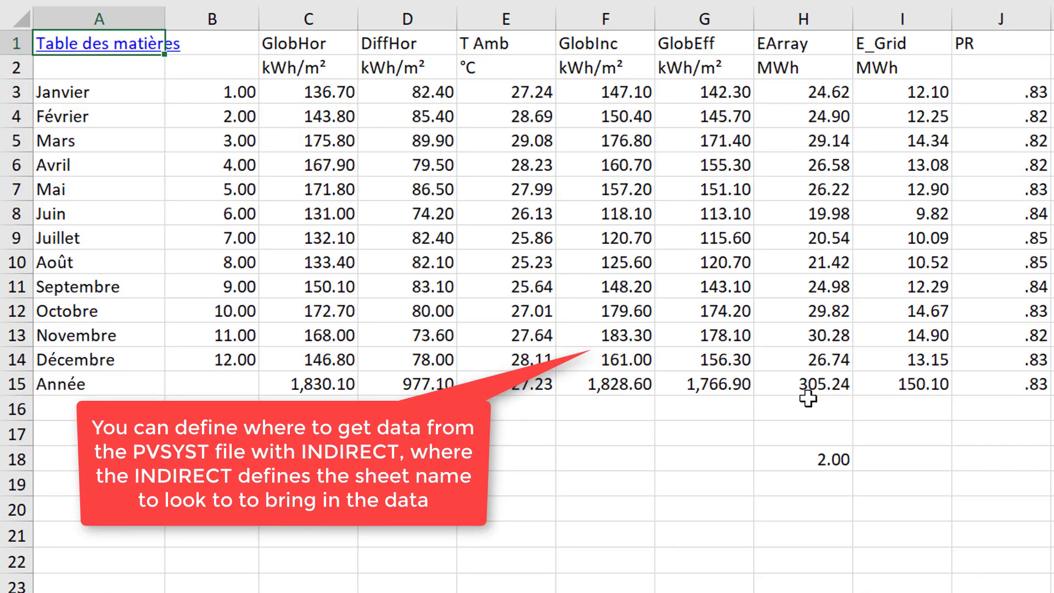
pyautogui.hotkey('ctrl', 'pagedown')
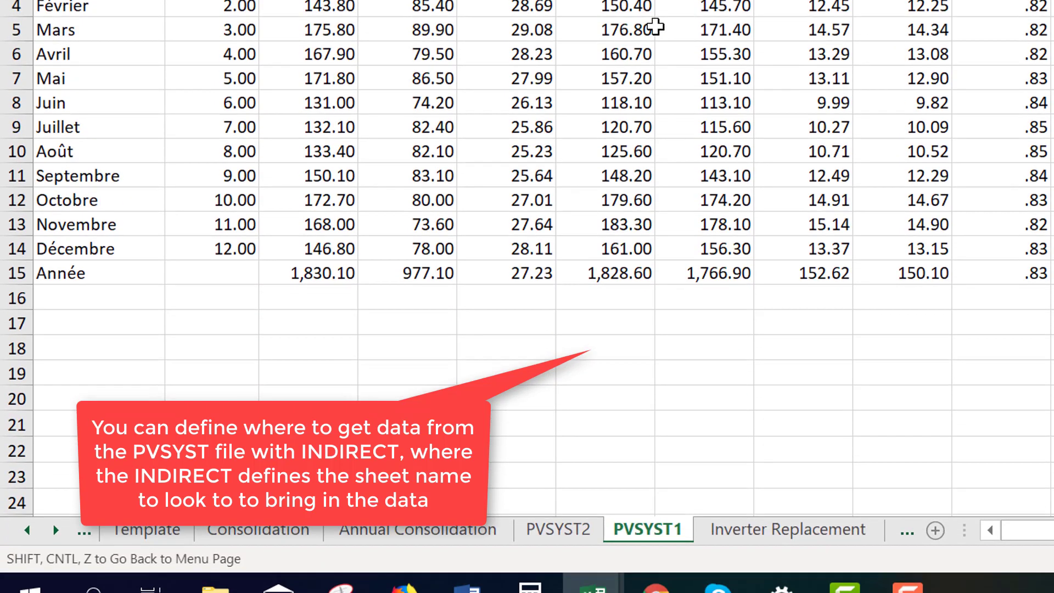
pyautogui.click(656, 28)
pyautogui.click(212, 2)
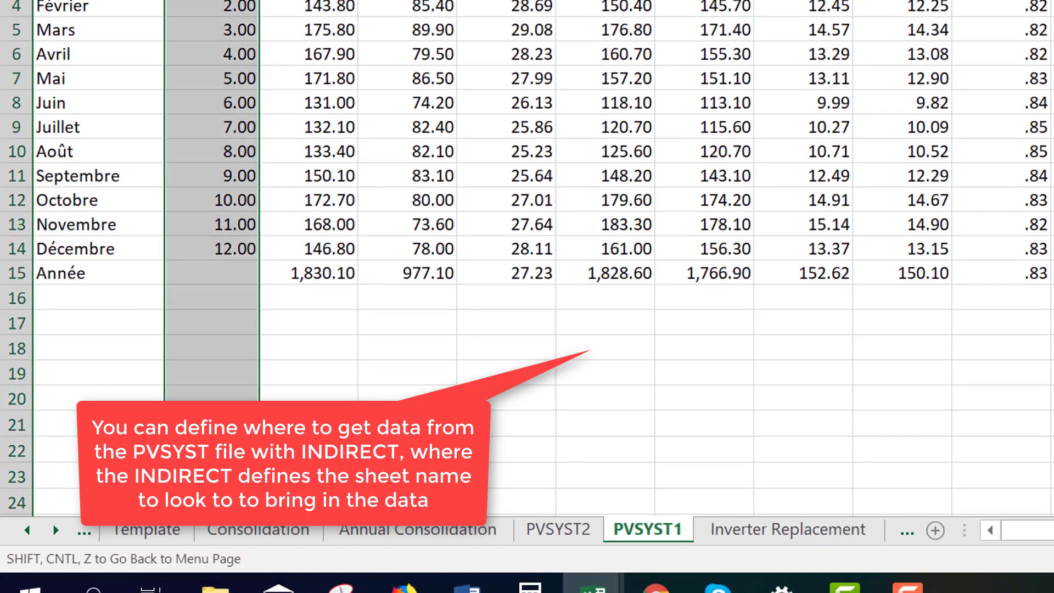
pyautogui.click(903, 3)
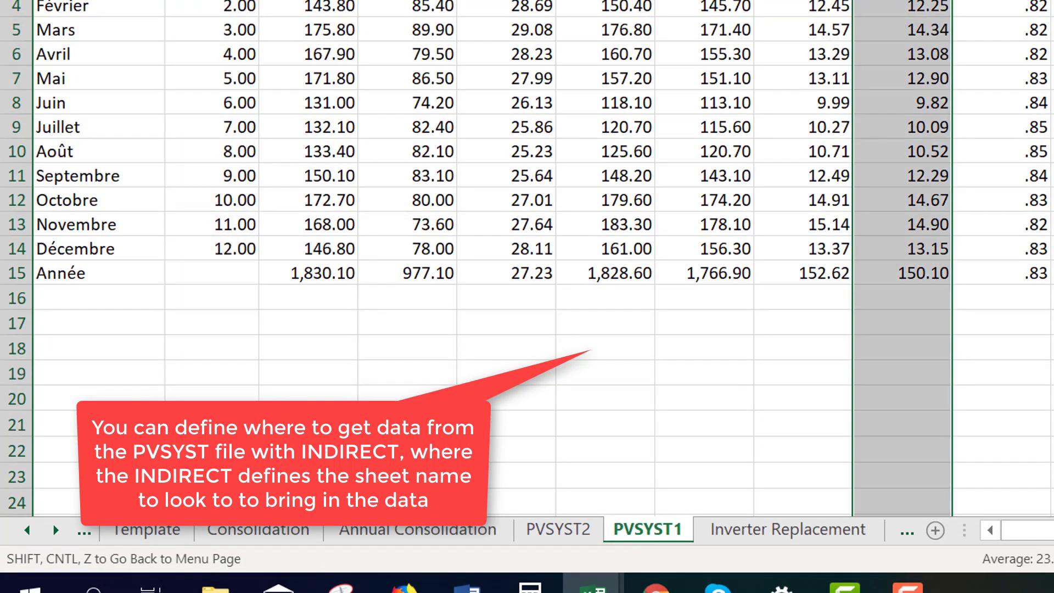
# Step: Look over the monthly and yearly production rows on the Economic Assumptions sheet
pyautogui.hotkey('ctrl', 'pageup')
pyautogui.hotkey('ctrl', 'pageup')
pyautogui.hotkey('ctrl', 'pageup')
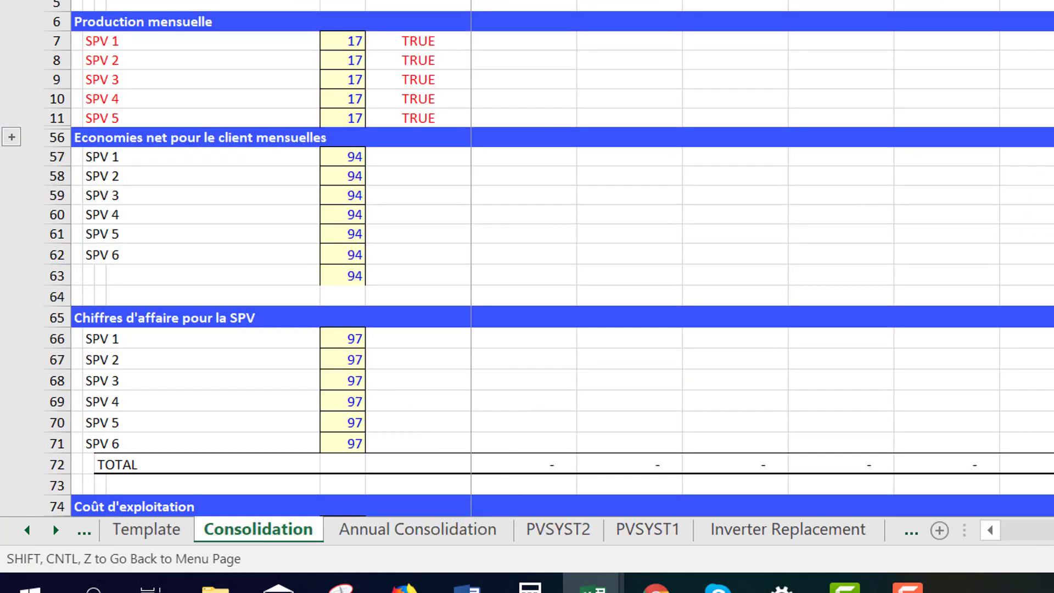
pyautogui.hotkey('ctrl', 'pageup')
pyautogui.hotkey('ctrl', 'pageup')
pyautogui.hotkey('ctrl', 'pageup')
pyautogui.hotkey('ctrl', 'pageup')
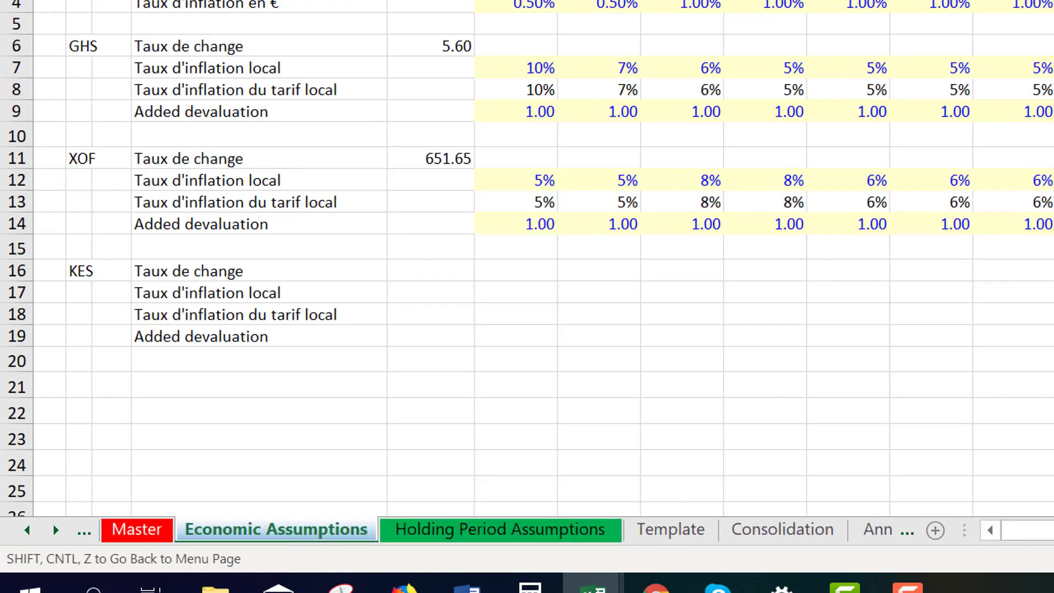
pyautogui.hotkey('ctrl', 'pagedown')
pyautogui.hotkey('ctrl', 'pagedown')
pyautogui.hotkey('ctrl', 'pagedown')
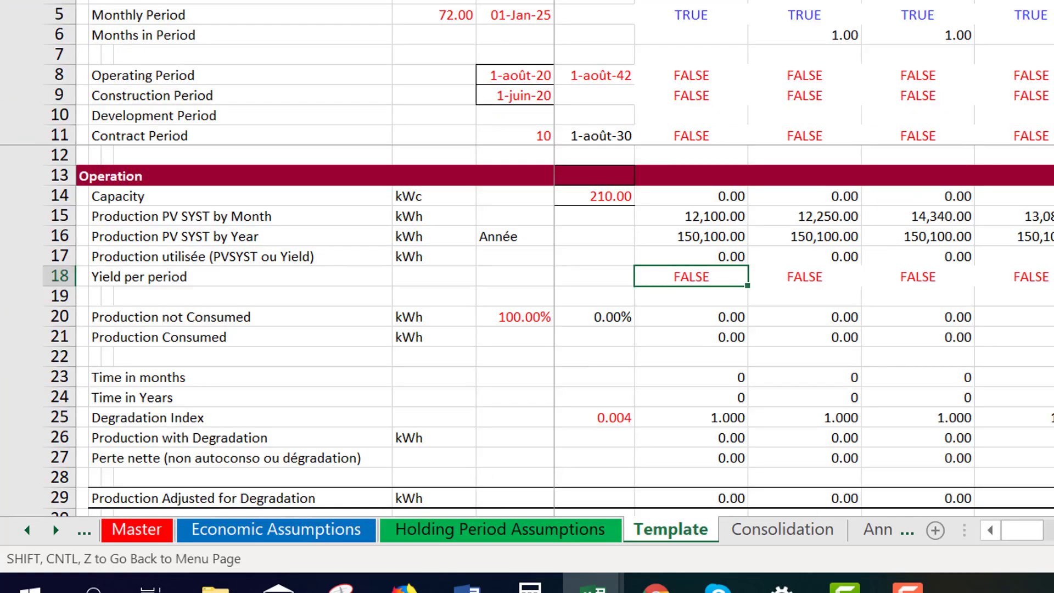
pyautogui.press('Up')
pyautogui.press('Up')
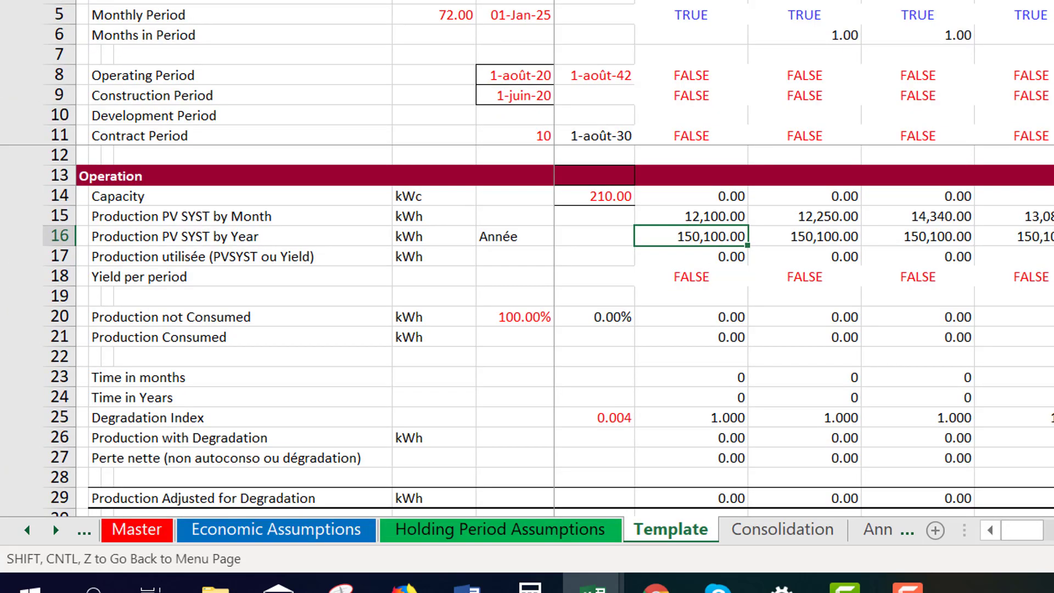
pyautogui.press('Up')
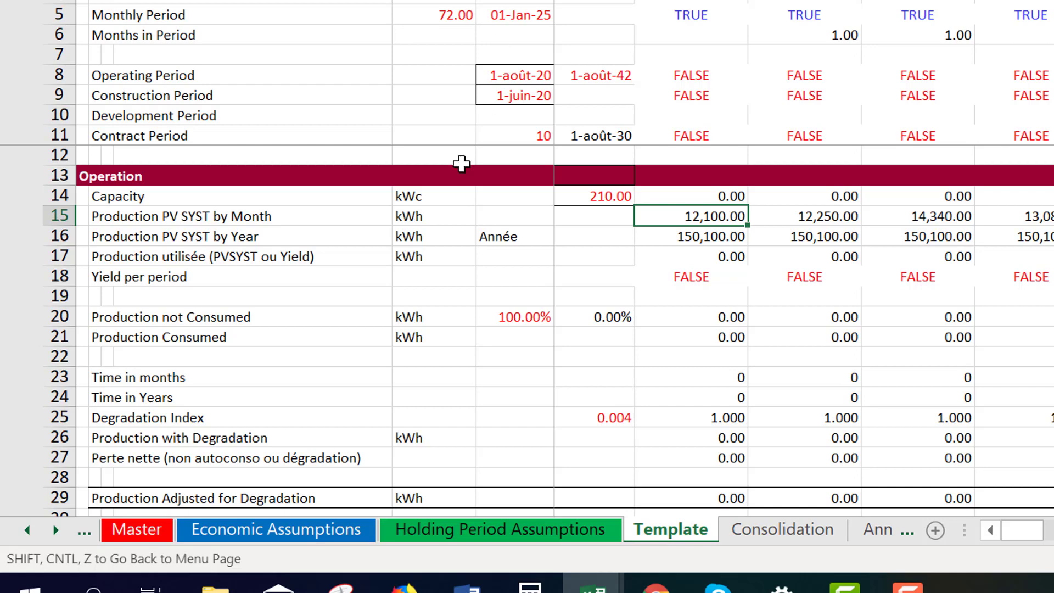
pyautogui.press('Left')
pyautogui.press('Left')
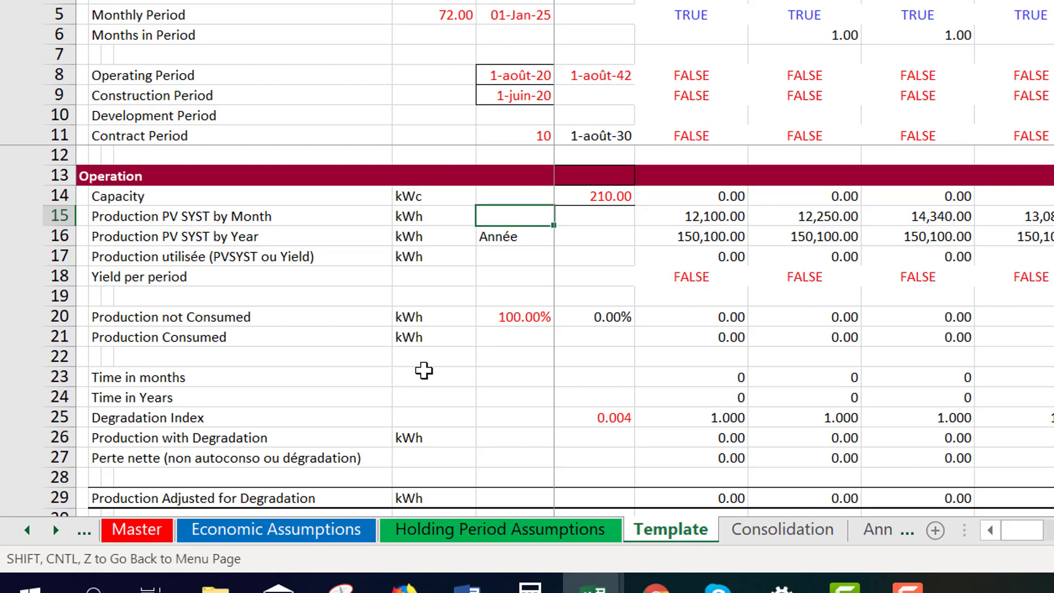
# Step: Step down column F through period dates, macro-economic, investment and Tarif inputs
pyautogui.click(501, 80)
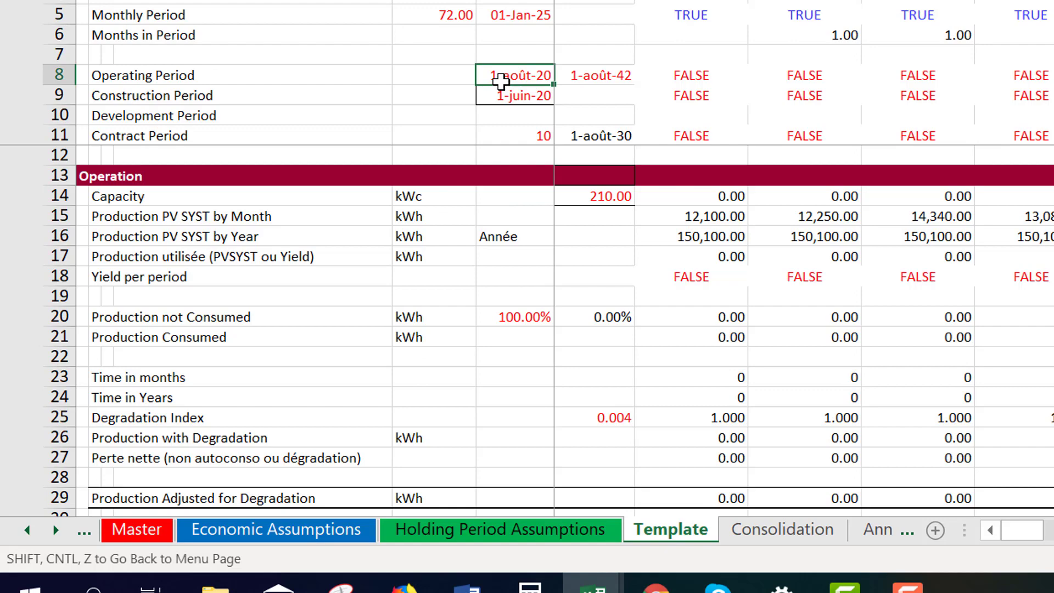
pyautogui.press('Down')
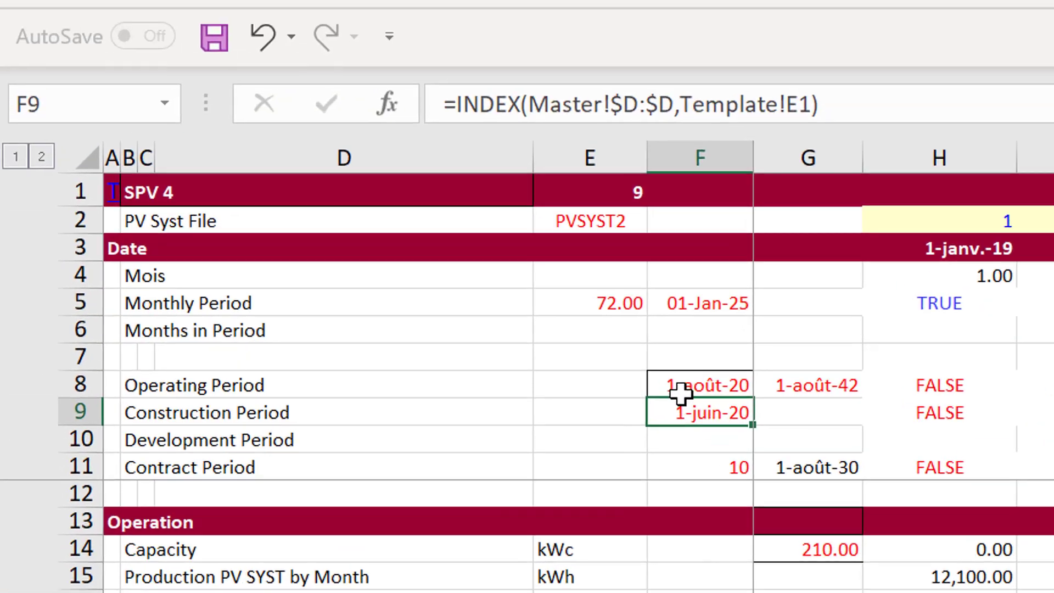
pyautogui.press('Down')
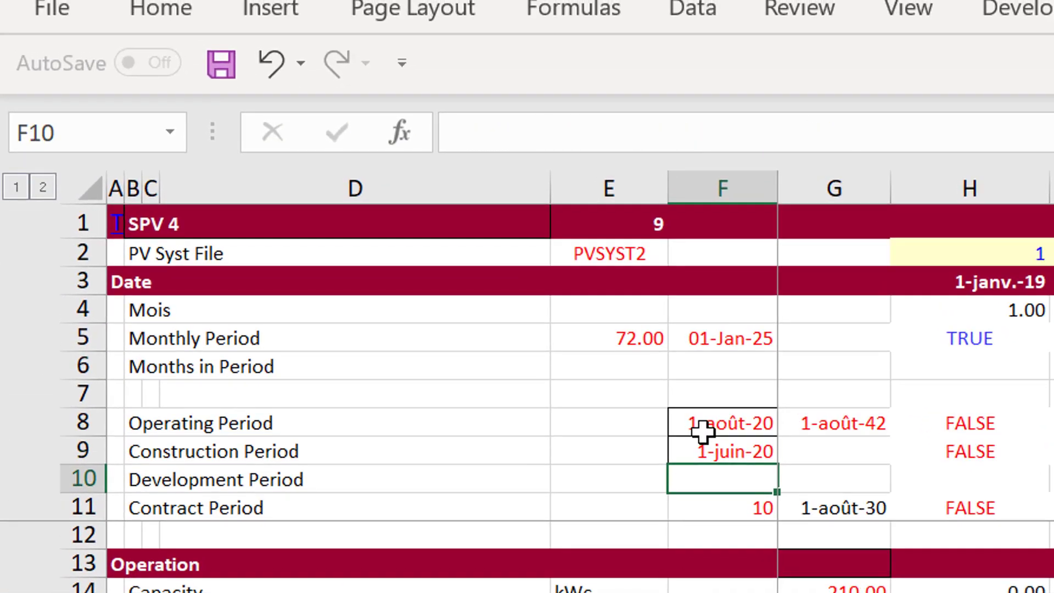
pyautogui.press('Down')
pyautogui.press('Down')
pyautogui.press('Down')
pyautogui.press('Down')
pyautogui.press('Down')
pyautogui.press('Down')
pyautogui.press('Down')
pyautogui.press('Down')
pyautogui.press('Down')
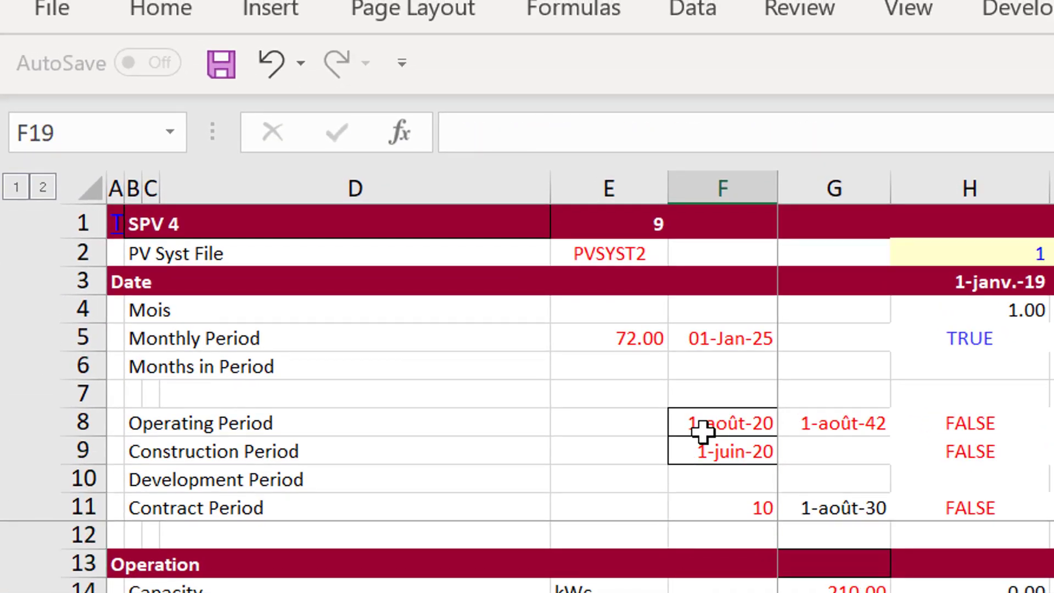
pyautogui.press('Down')
pyautogui.press('Down')
pyautogui.press('Down')
pyautogui.press('Down')
pyautogui.press('Down')
pyautogui.press('Down')
pyautogui.press('Down')
pyautogui.press('Down')
pyautogui.press('Down')
pyautogui.press('Down')
pyautogui.press('Down')
pyautogui.press('Down')
pyautogui.press('Down')
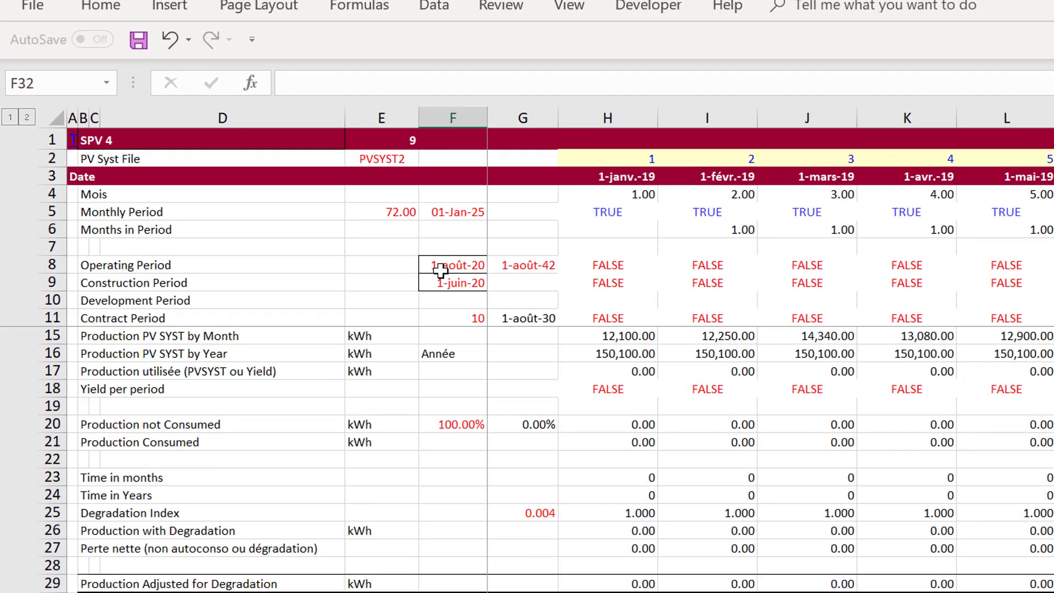
pyautogui.press('Down')
pyautogui.press('Down')
pyautogui.press('Down')
pyautogui.press('Down')
pyautogui.press('Down')
pyautogui.press('Down')
pyautogui.press('Down')
pyautogui.press('Down')
pyautogui.press('Down')
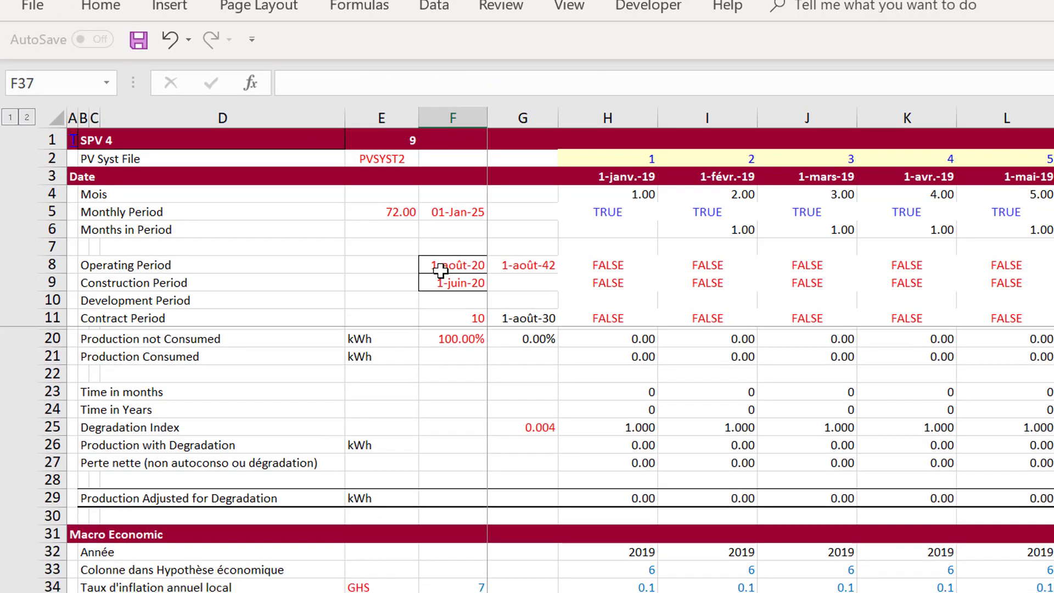
pyautogui.press('Down')
pyautogui.press('Down')
pyautogui.press('Down')
pyautogui.press('Down')
pyautogui.press('Down')
pyautogui.press('Down')
pyautogui.press('Down')
pyautogui.press('Down')
pyautogui.press('Down')
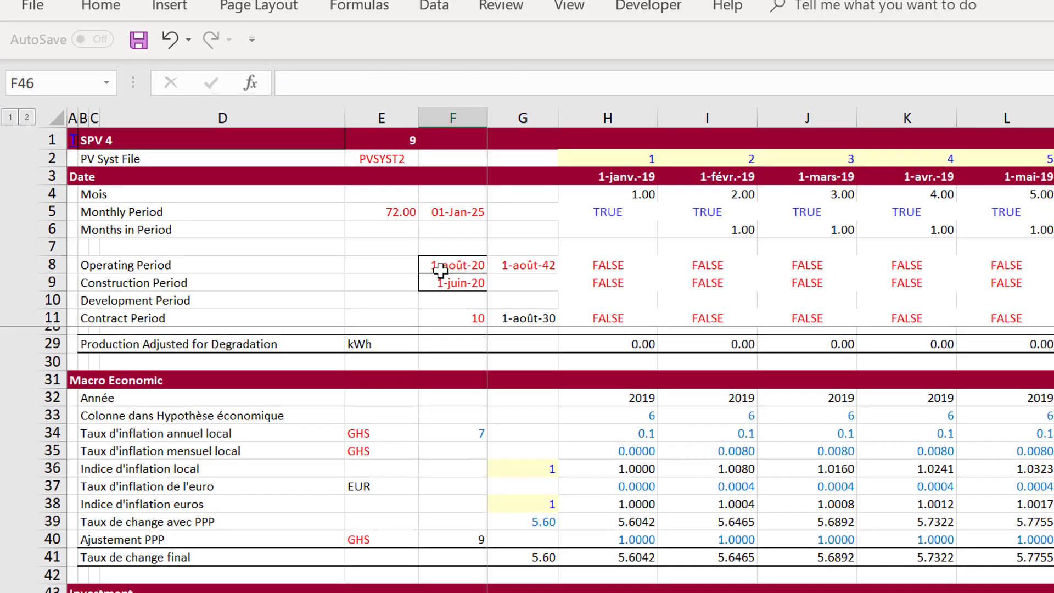
pyautogui.press('Down')
pyautogui.press('Down')
pyautogui.press('Down')
pyautogui.press('Down')
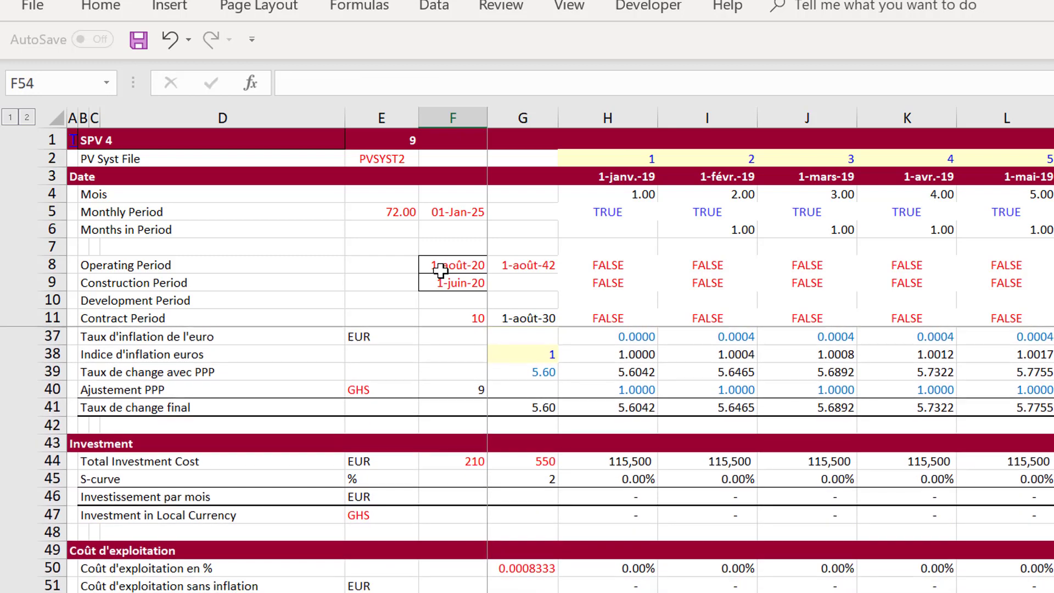
pyautogui.press('Up')
pyautogui.press('Up')
pyautogui.press('Up')
pyautogui.press('Up')
pyautogui.press('Up')
pyautogui.press('Up')
pyautogui.press('Up')
pyautogui.press('Up')
pyautogui.press('Up')
pyautogui.press('Up')
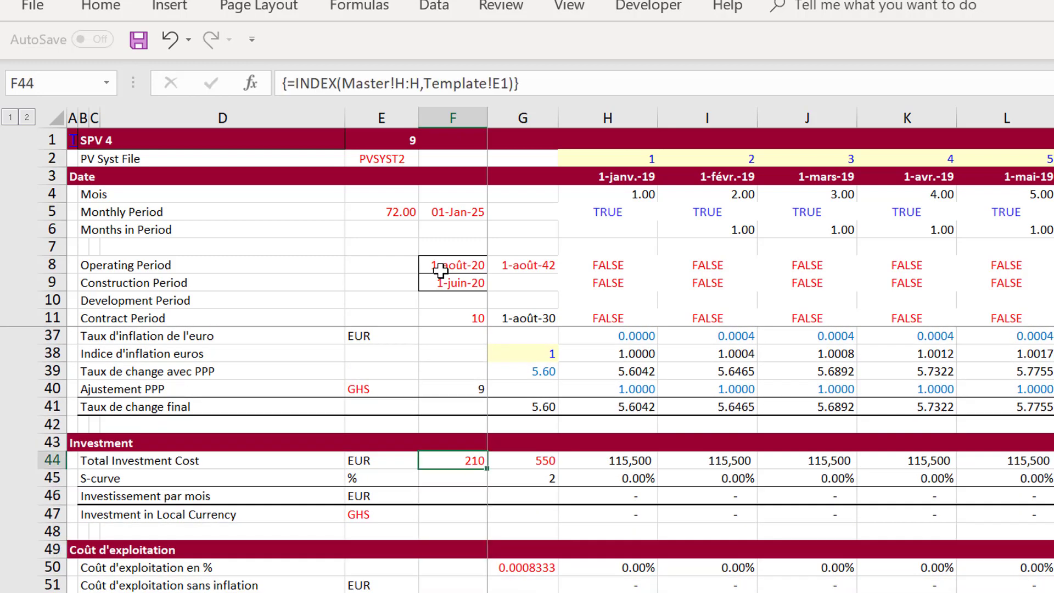
pyautogui.press('pagedown')
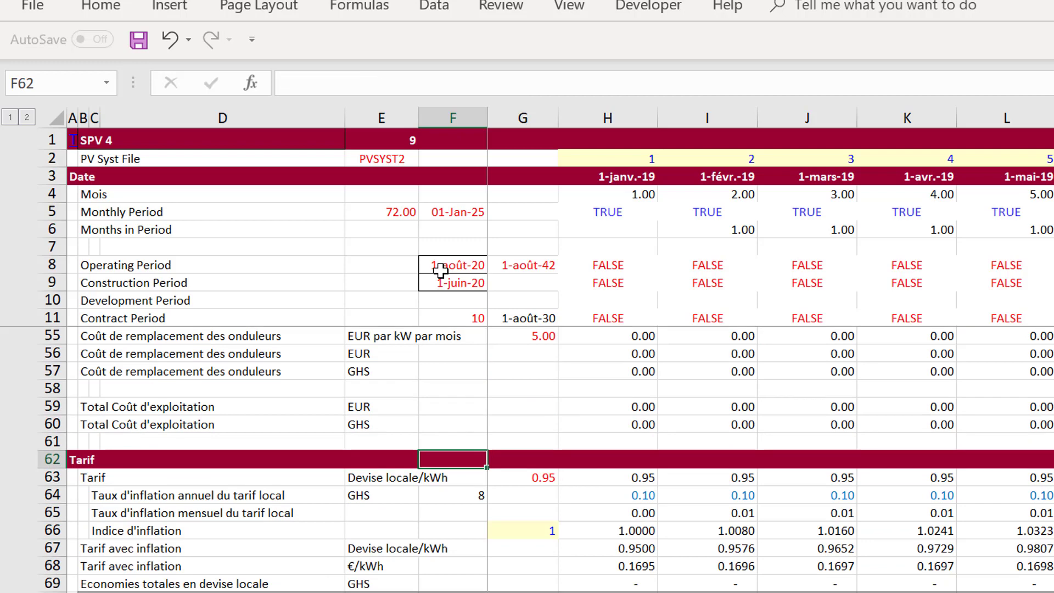
# Step: Browse back through Consolidation, SPV 4 and economic assumptions to the Master sheet
pyautogui.hotkey('ctrl', 'pagedown')
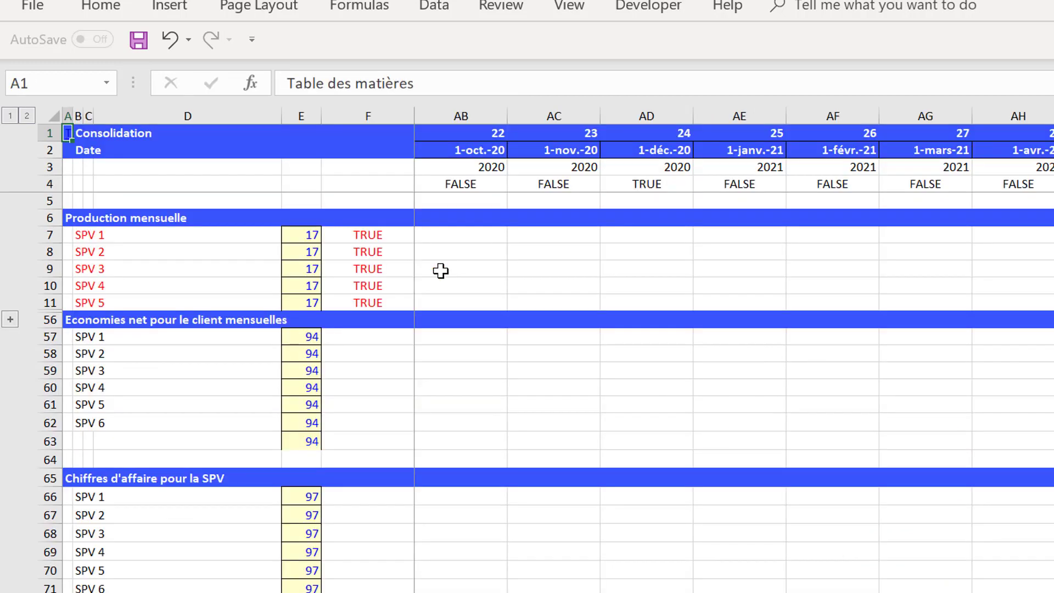
pyautogui.hotkey('ctrl', 'pageup')
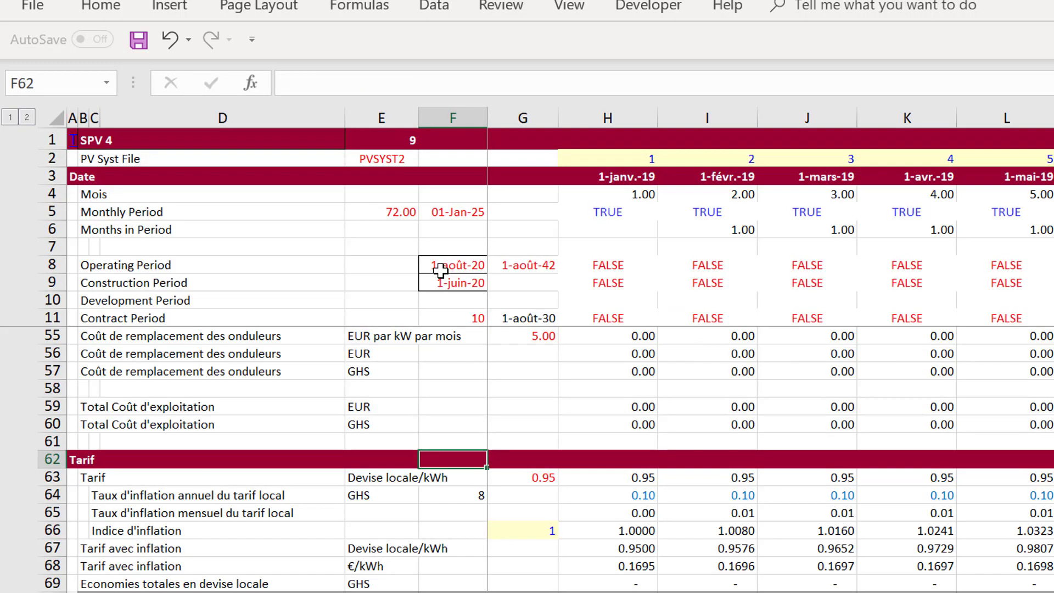
pyautogui.hotkey('ctrl', 'pageup')
pyautogui.hotkey('ctrl', 'pageup')
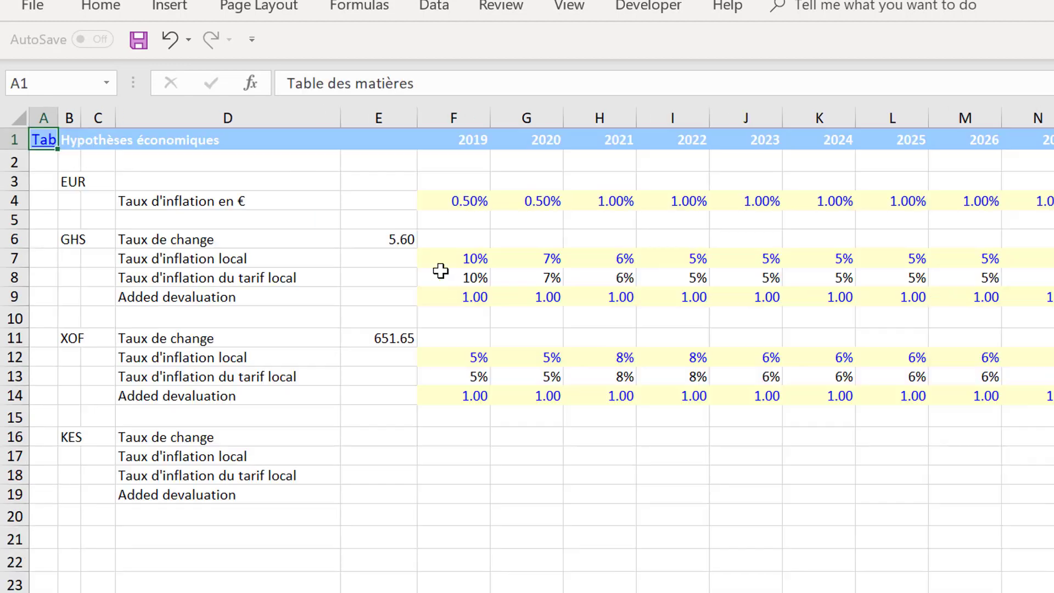
pyautogui.hotkey('ctrl', 'pageup')
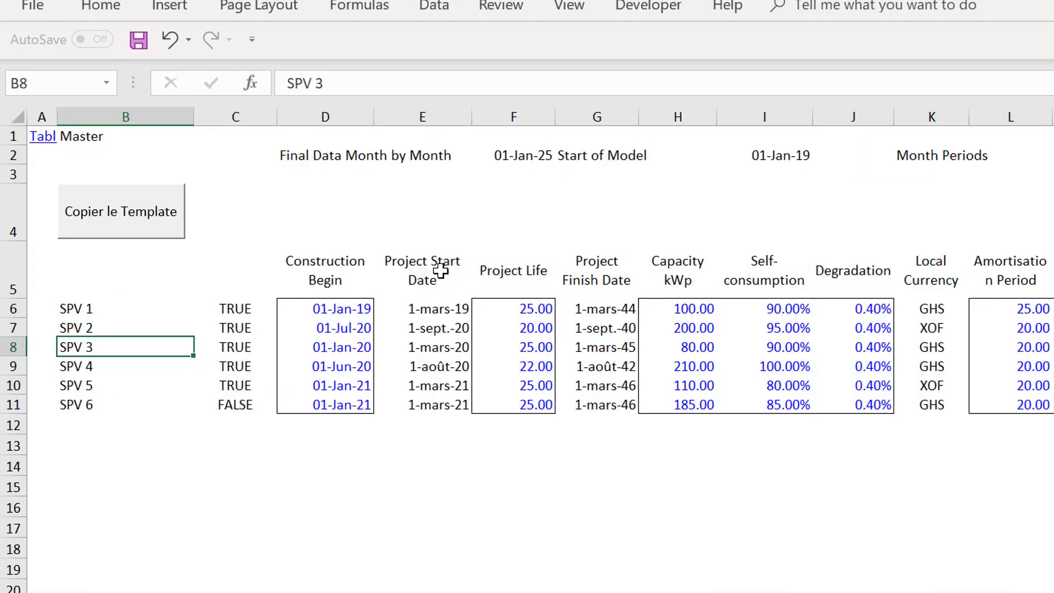
# Step: Open the multiplesheet macro assigned to the Copier le Template button in the VBA editor
pyautogui.press('Right')
pyautogui.press('Right')
pyautogui.press('Right')
pyautogui.press('Right')
pyautogui.press('Right')
pyautogui.press('Right')
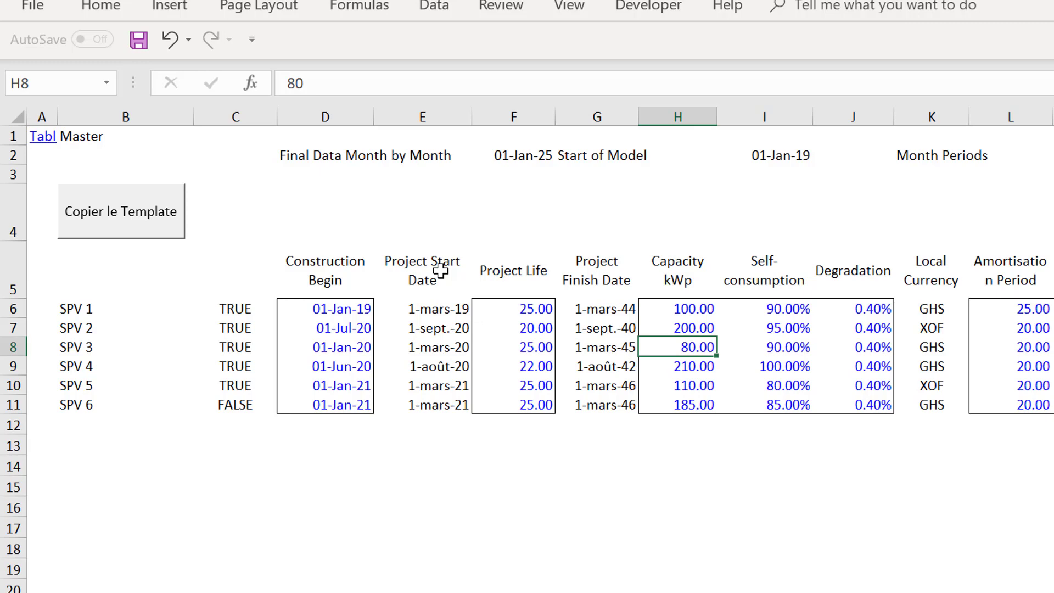
pyautogui.keyDown('ctrl'); pyautogui.click(114, 218); pyautogui.keyUp('ctrl')
pyautogui.rightClick(114, 219)
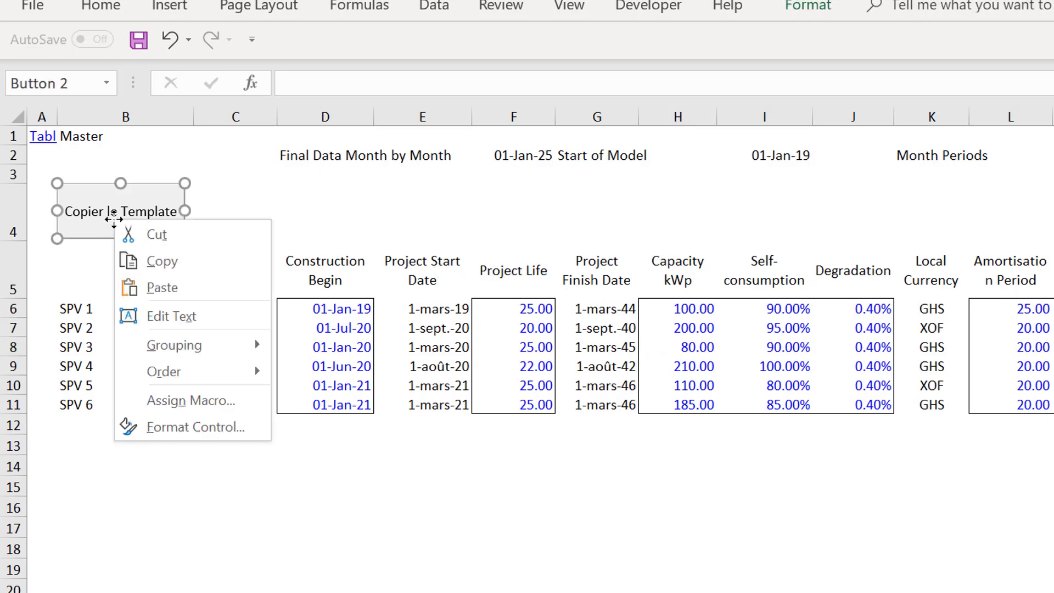
pyautogui.click(158, 404)
pyautogui.click(422, 258)
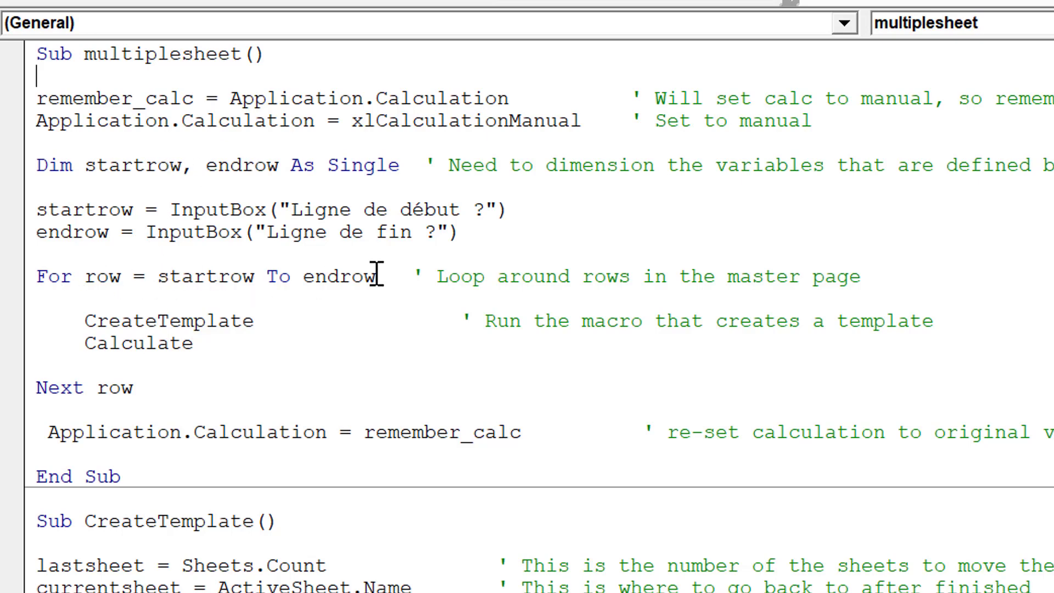
# Step: Step into CreateTemplate and read its Newspv and Newname lines
pyautogui.click(69, 324)
pyautogui.press('Down')
pyautogui.press('Down')
pyautogui.press('Down')
pyautogui.press('Down')
pyautogui.press('Down')
pyautogui.press('Down')
pyautogui.press('Down')
pyautogui.press('Down')
pyautogui.press('Down')
pyautogui.press('Down')
pyautogui.press('Down')
pyautogui.press('Down')
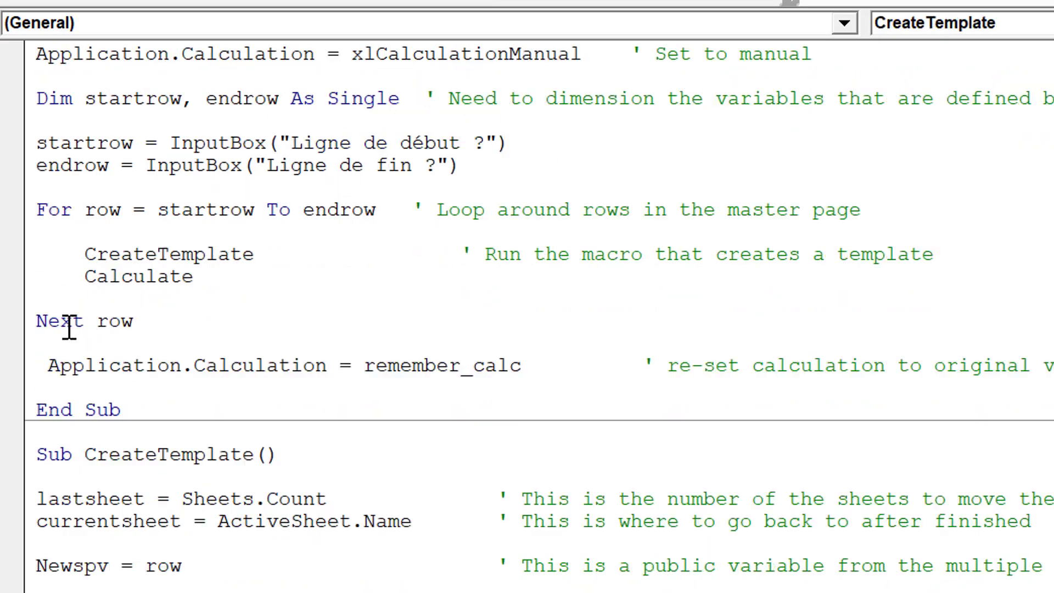
pyautogui.press('Down')
pyautogui.press('Down')
pyautogui.press('Down')
pyautogui.press('Down')
pyautogui.press('Down')
pyautogui.press('Up')
pyautogui.press('Up')
pyautogui.press('Up')
pyautogui.press('Up')
pyautogui.press('Up')
pyautogui.press('Up')
pyautogui.press('Up')
pyautogui.press('Up')
pyautogui.press('Up')
pyautogui.press('Up')
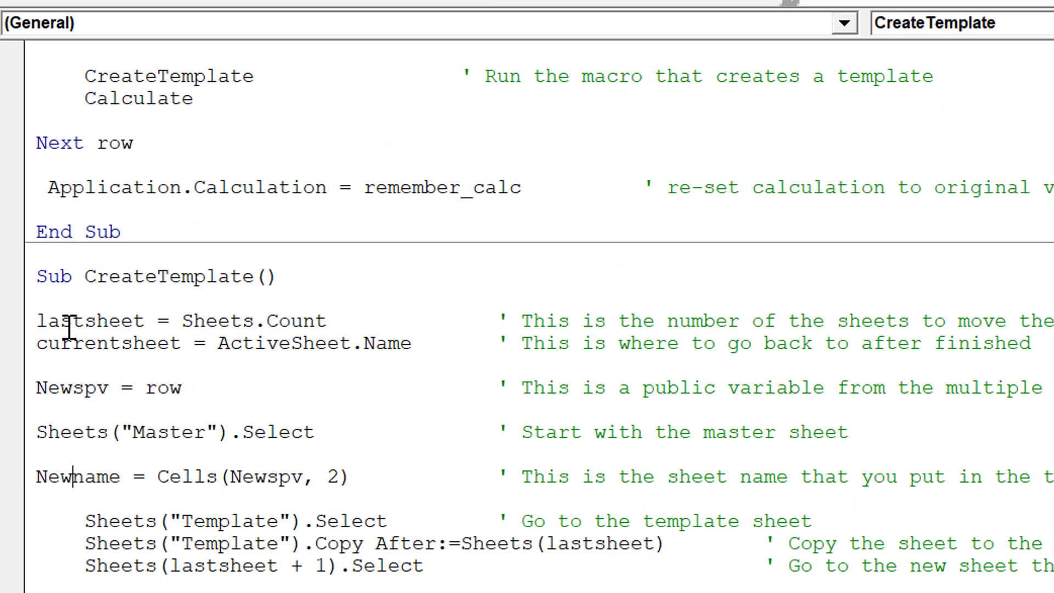
pyautogui.press('Up')
pyautogui.press('Down')
pyautogui.press('Down')
pyautogui.press('Down')
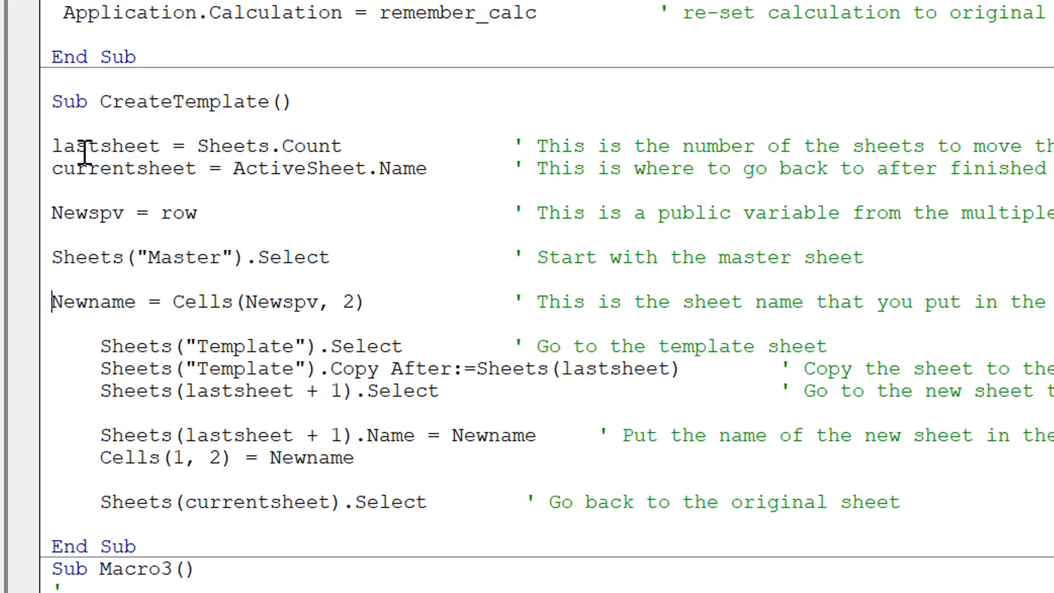
pyautogui.press('Right')
pyautogui.press('Right')
pyautogui.press('Right')
pyautogui.press('Right')
pyautogui.press('Right')
pyautogui.press('Right')
pyautogui.press('Right')
pyautogui.press('Right')
pyautogui.press('Right')
pyautogui.press('Right')
pyautogui.press('Right')
pyautogui.press('Right')
pyautogui.press('Right')
pyautogui.press('Right')
pyautogui.press('Right')
pyautogui.press('Right')
pyautogui.press('Right')
pyautogui.press('Left')
pyautogui.press('Left')
pyautogui.press('Left')
pyautogui.press('Left')
pyautogui.press('Left')
pyautogui.press('Left')
pyautogui.press('Left')
pyautogui.press('Left')
pyautogui.press('Left')
pyautogui.press('Left')
# Step: Read the lines that copy Template after the last sheet and rename it from Newname
pyautogui.press('Left')
pyautogui.press('Down')
pyautogui.press('Down')
pyautogui.press('Up')
pyautogui.press('Right')
pyautogui.press('Right')
pyautogui.press('Right')
pyautogui.press('Right')
pyautogui.press('Right')
pyautogui.press('Right')
pyautogui.press('Right')
pyautogui.press('Right')
pyautogui.press('Right')
pyautogui.press('Right')
pyautogui.press('Right')
pyautogui.press('Right')
pyautogui.press('Right')
pyautogui.press('Right')
pyautogui.press('Right')
pyautogui.press('Right')
pyautogui.press('Right')
pyautogui.press('Right')
pyautogui.press('Right')
pyautogui.press('Right')
pyautogui.press('Right')
pyautogui.press('Left')
pyautogui.press('Down')
pyautogui.press('Left')
pyautogui.press('Left')
pyautogui.press('Left')
pyautogui.press('Left')
pyautogui.press('Left')
pyautogui.press('Left')
pyautogui.press('Left')
pyautogui.press('Left')
pyautogui.press('Left')
pyautogui.press('Left')
pyautogui.press('Left')
pyautogui.press('Left')
pyautogui.press('Left')
pyautogui.press('Left')
pyautogui.press('Left')
pyautogui.press('Left')
pyautogui.press('Left')
pyautogui.press('Left')
pyautogui.press('Right')
pyautogui.press('Right')
pyautogui.press('Right')
pyautogui.press('Right')
pyautogui.press('Right')
pyautogui.press('Left')
pyautogui.press('Left')
pyautogui.press('Left')
pyautogui.press('Left')
pyautogui.press('Left')
pyautogui.press('Left')
pyautogui.press('Left')
pyautogui.press('Left')
pyautogui.press('Left')
pyautogui.press('Left')
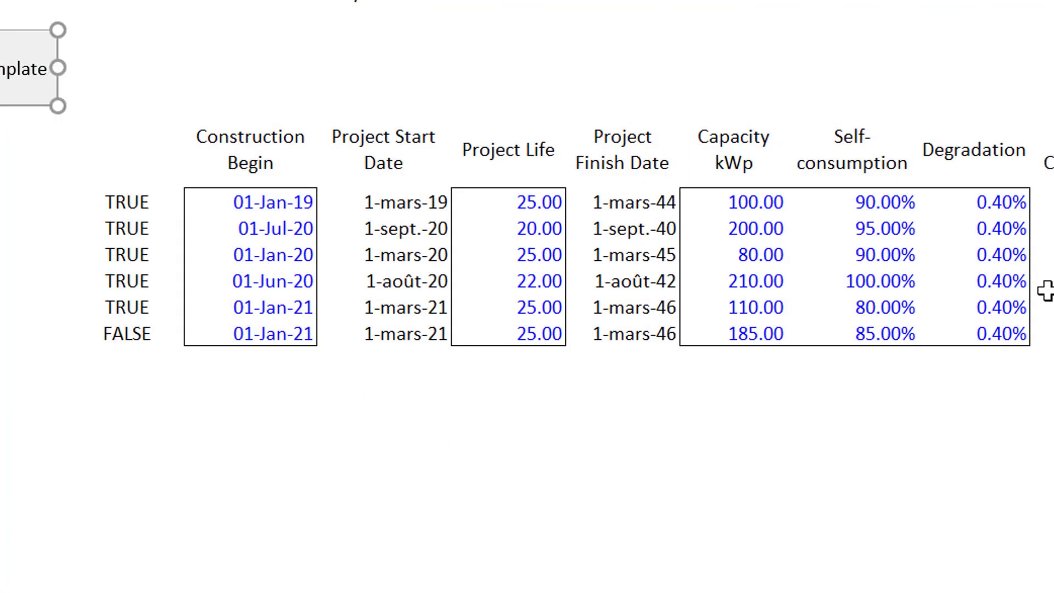
# Step: Clear the Table des matières sheet and start rebuilding its table of contents
pyautogui.click(466, 369)
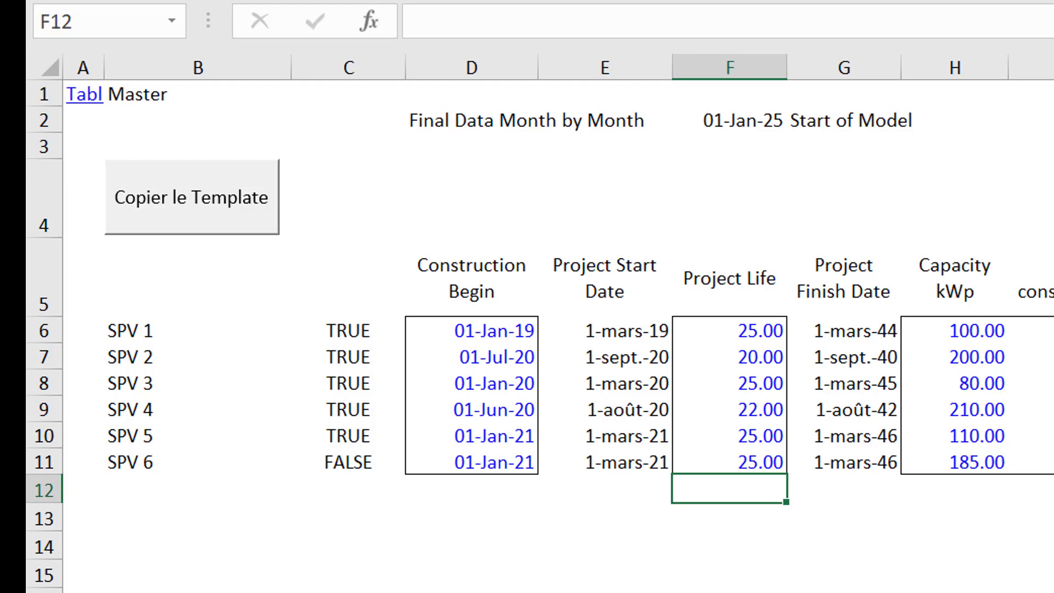
pyautogui.hotkey('ctrl', 'pageup')
pyautogui.hotkey('ctrl', 'pageup')
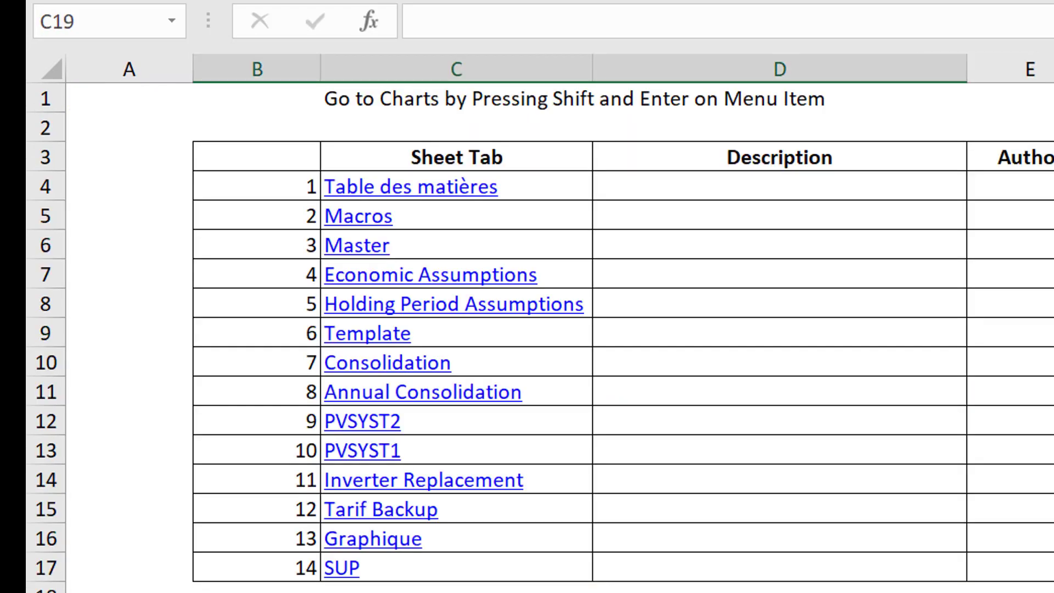
pyautogui.hotkey('ctrl', 'a')
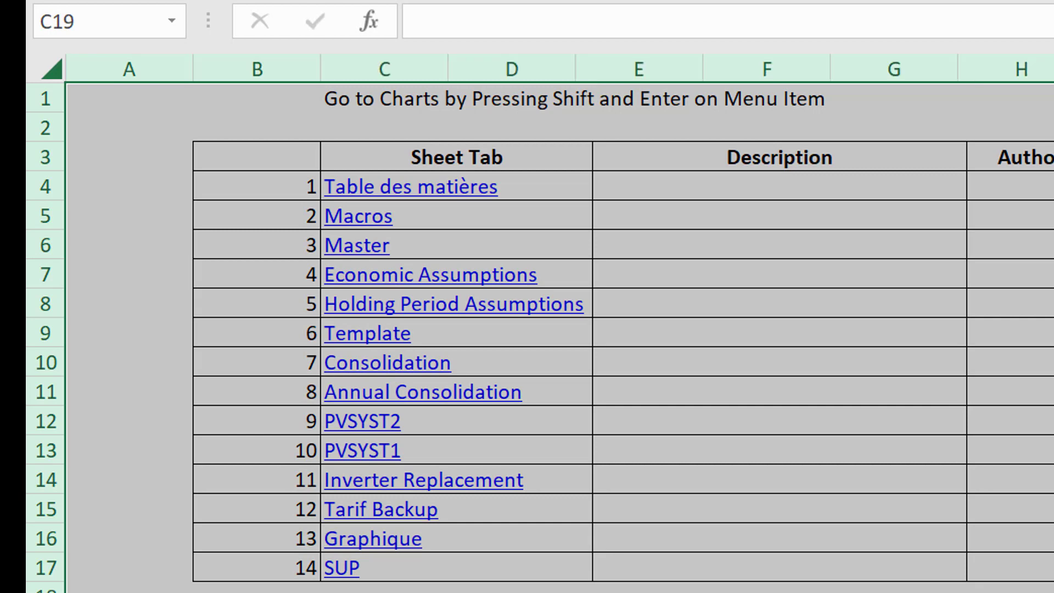
pyautogui.hotkey('ctrl', 'pagedown')
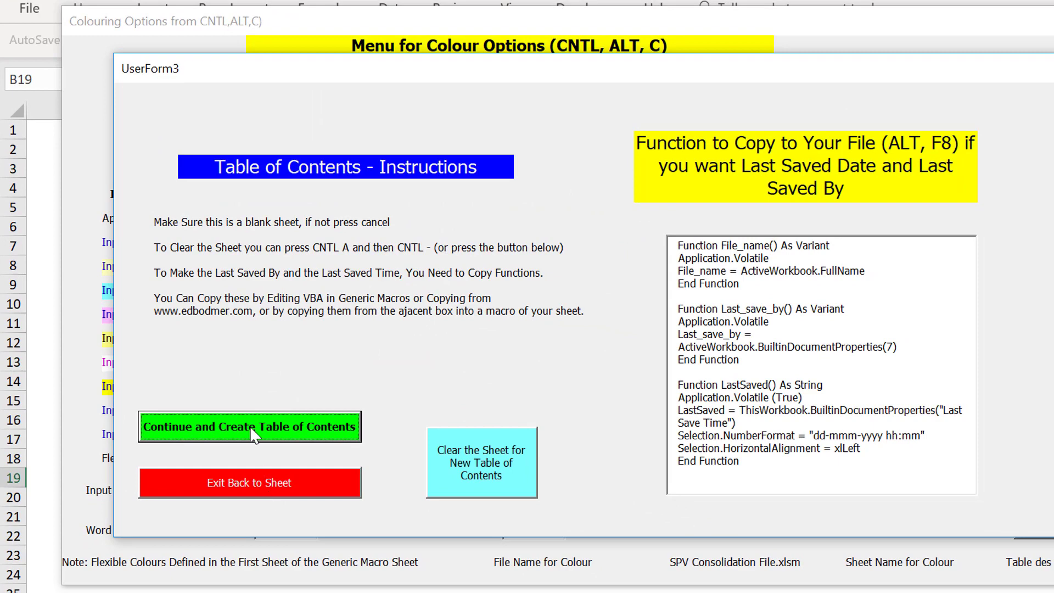
pyautogui.click(272, 445)
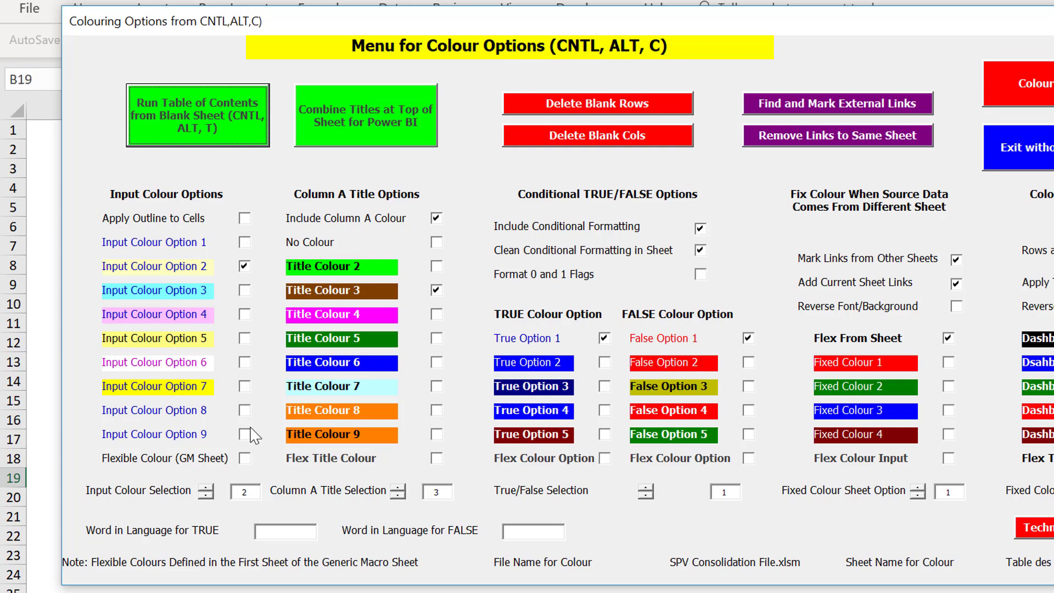
# Step: Finish generating the table of contents and check its entries
pyautogui.press('Return')
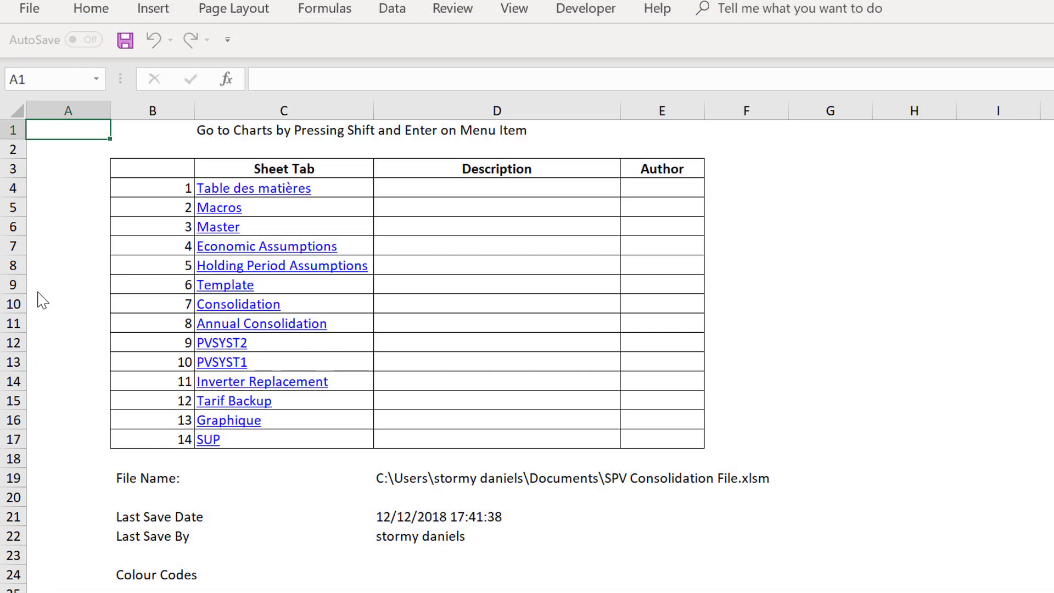
pyautogui.click(78, 266)
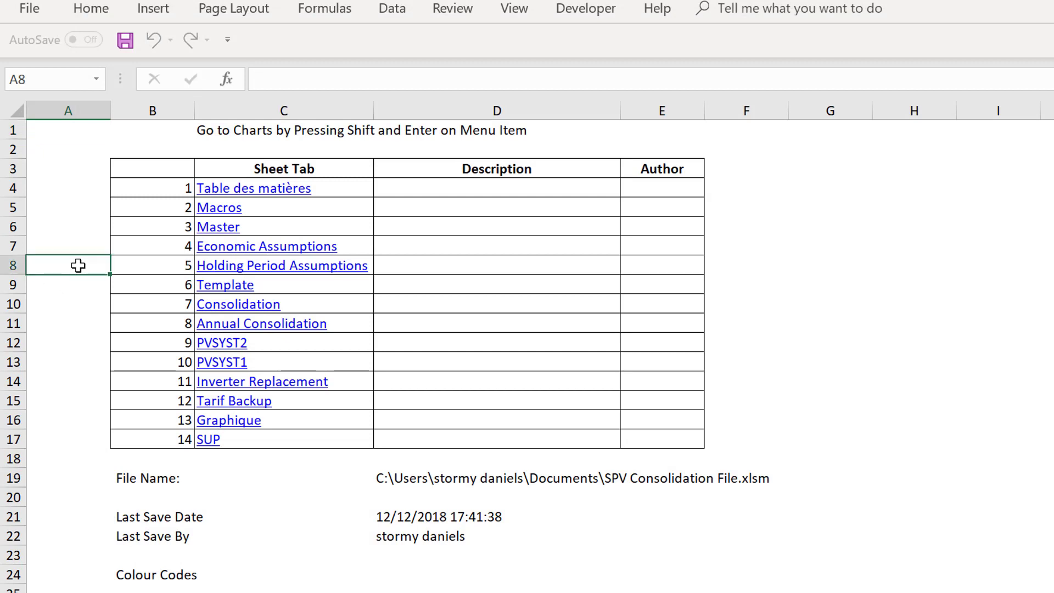
pyautogui.hotkey('ctrl', 'pagedown')
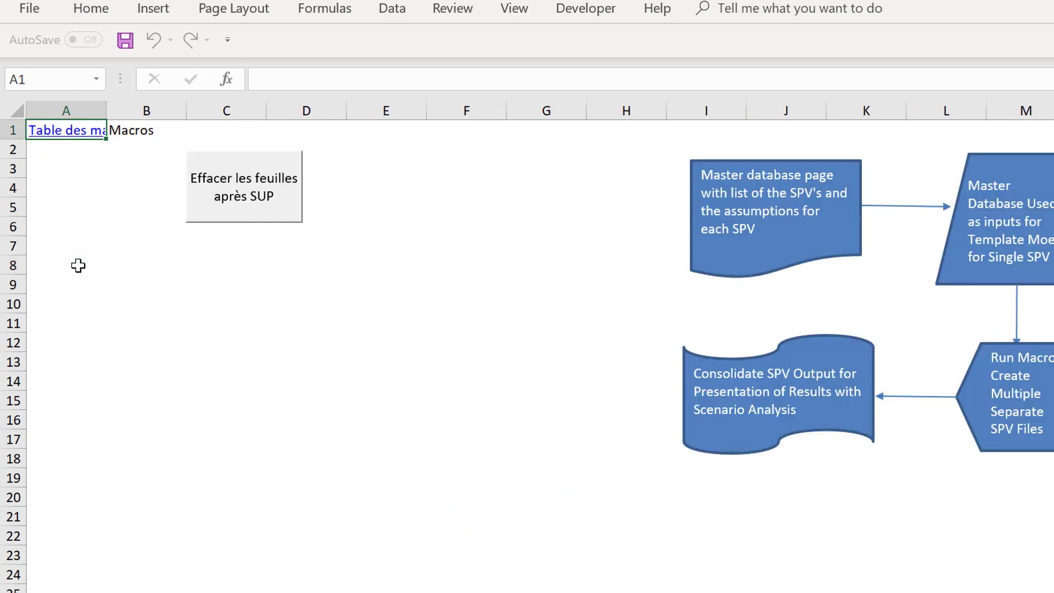
# Step: Run Copier le Template on the Master sheet with start row 6 and end row 11
pyautogui.hotkey('ctrl', 'pagedown')
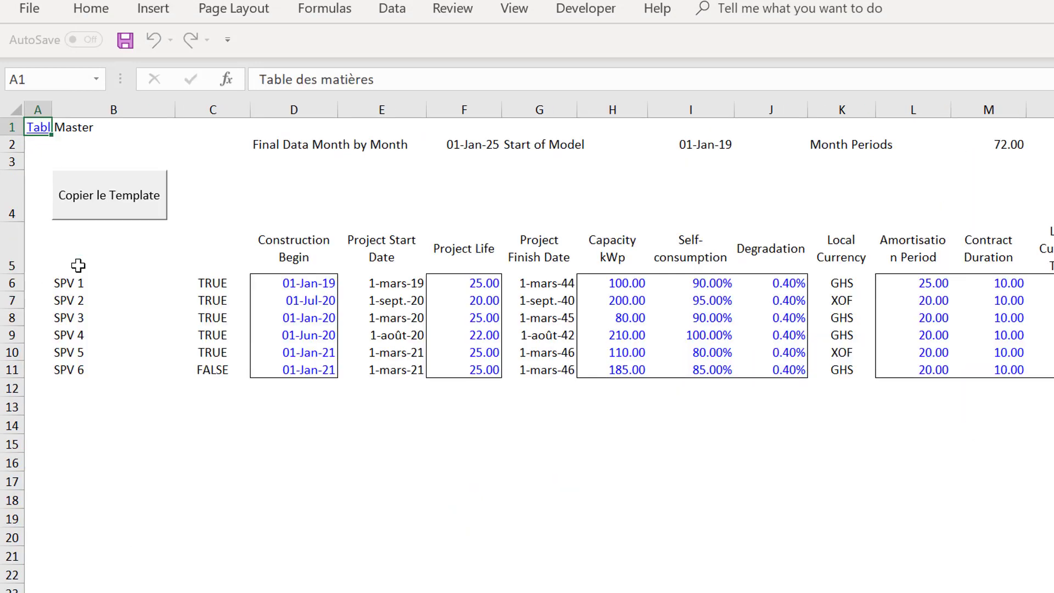
pyautogui.click(87, 208)
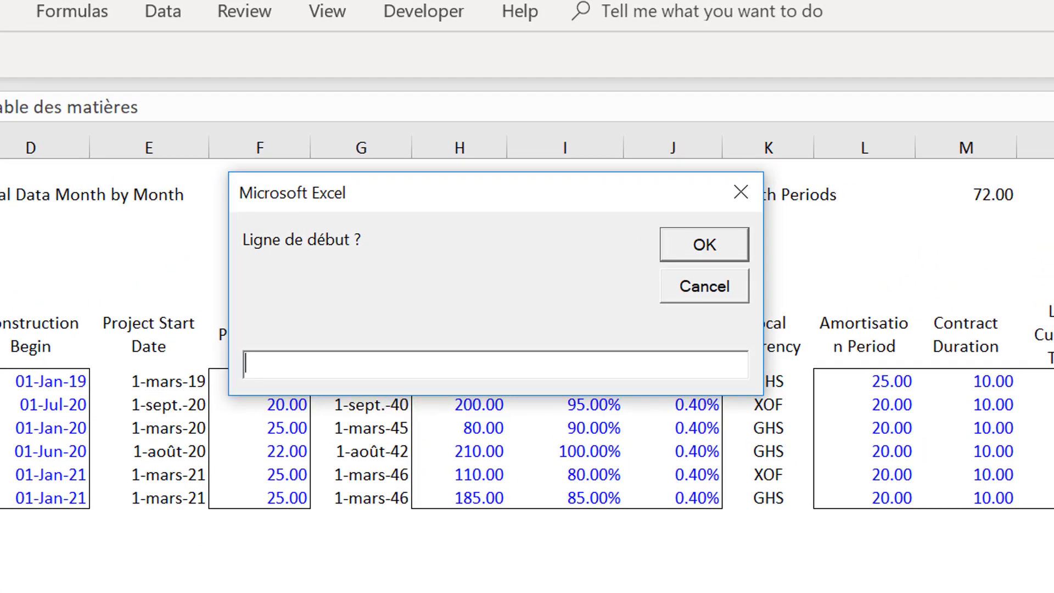
pyautogui.write('6')
pyautogui.press('Return')
pyautogui.write('11')
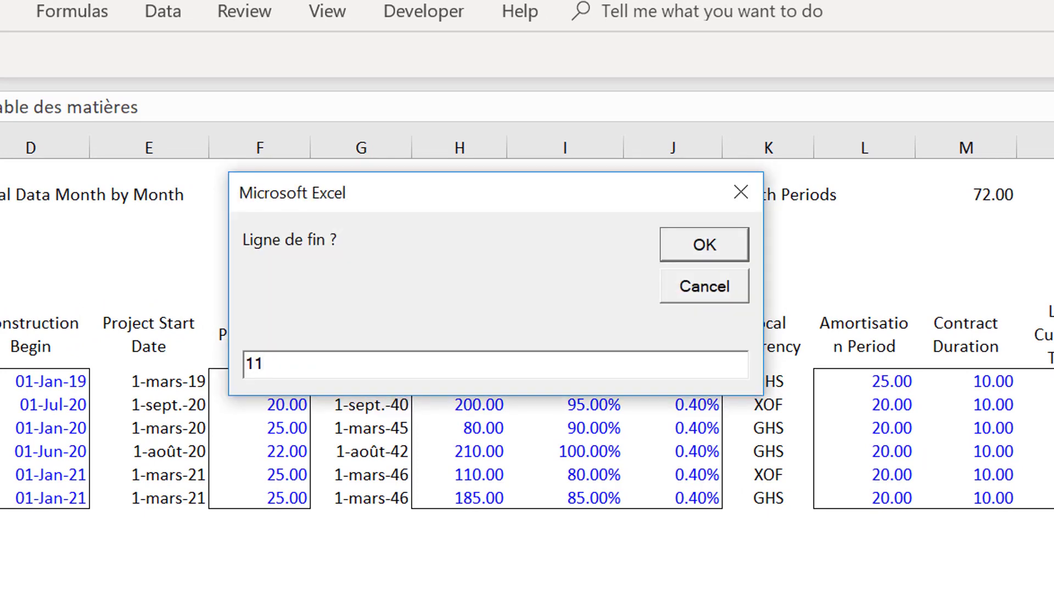
pyautogui.press('Return')
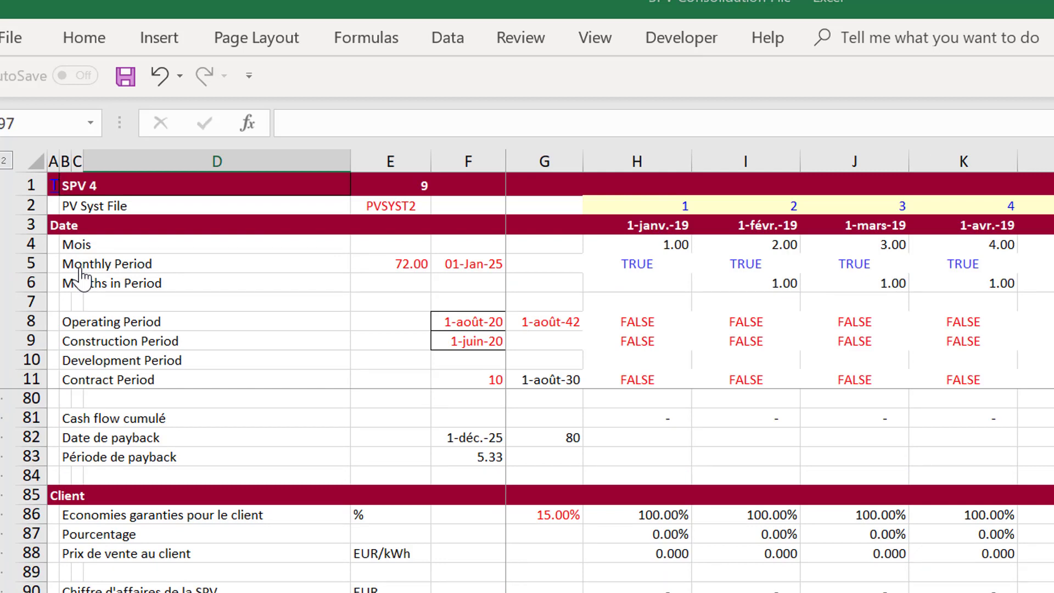
# Step: Jump to Consolidation!E66 and review G66's INDIRECT lookup formula without changing it
pyautogui.press('F5')
pyautogui.press('Return')
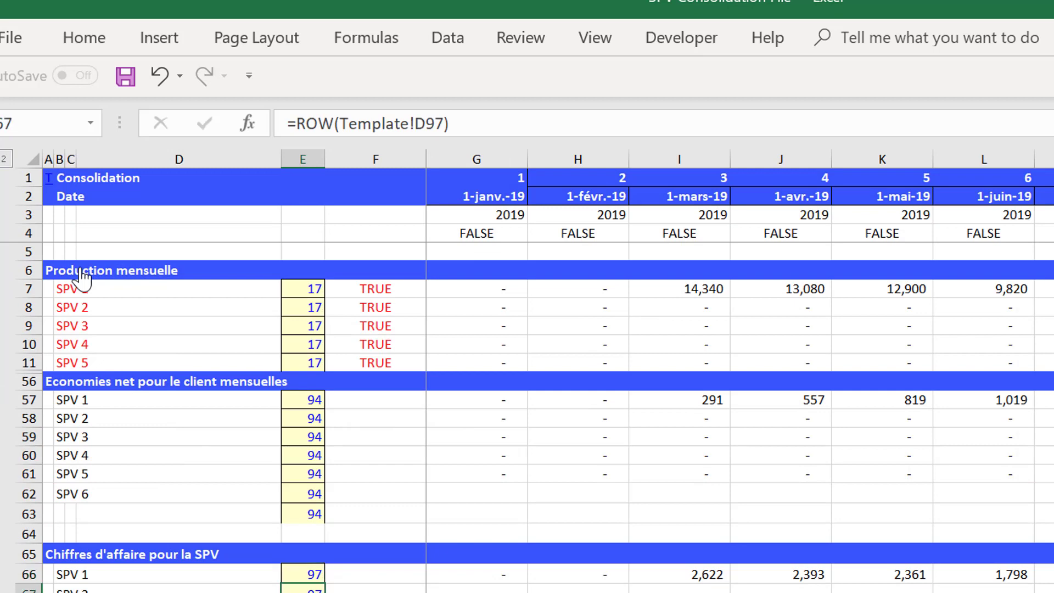
pyautogui.press('Right')
pyautogui.press('Right')
pyautogui.press('Right')
pyautogui.press('Down')
pyautogui.press('Down')
pyautogui.press('Up')
pyautogui.press('Up')
pyautogui.press('Left')
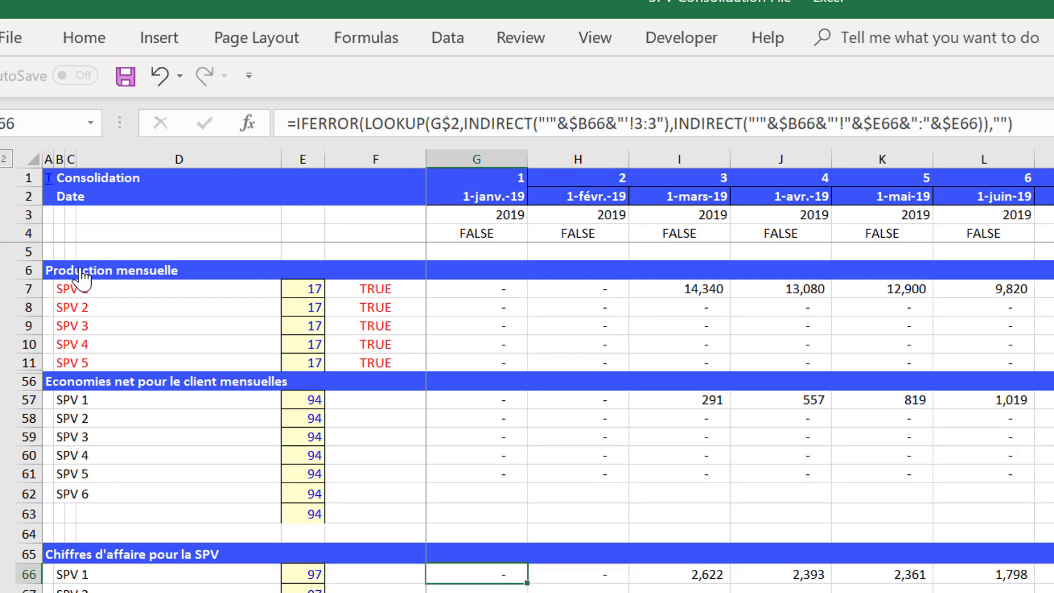
pyautogui.press('F2')
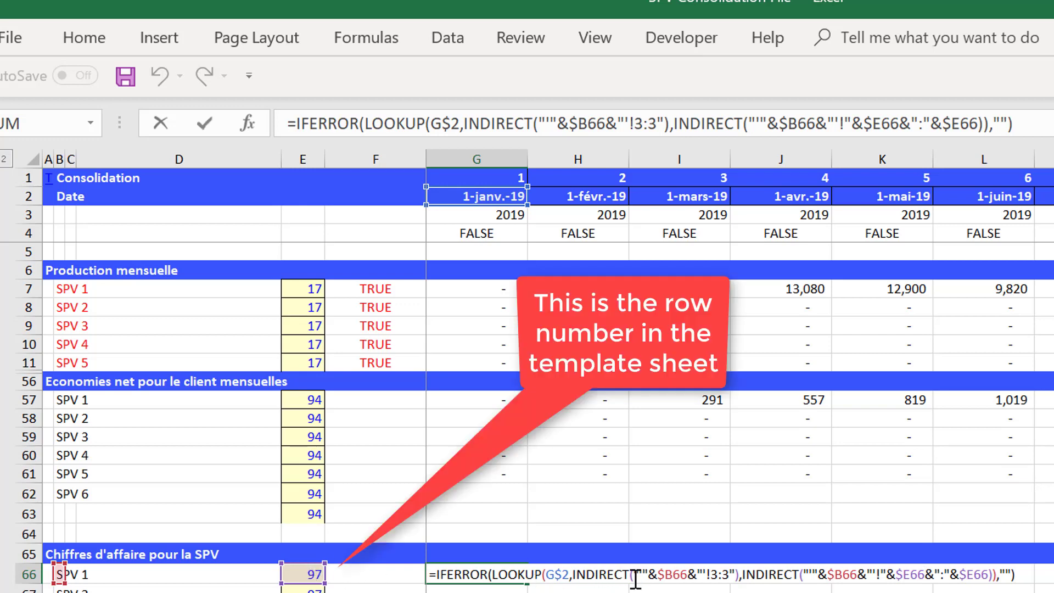
pyautogui.press('Return')
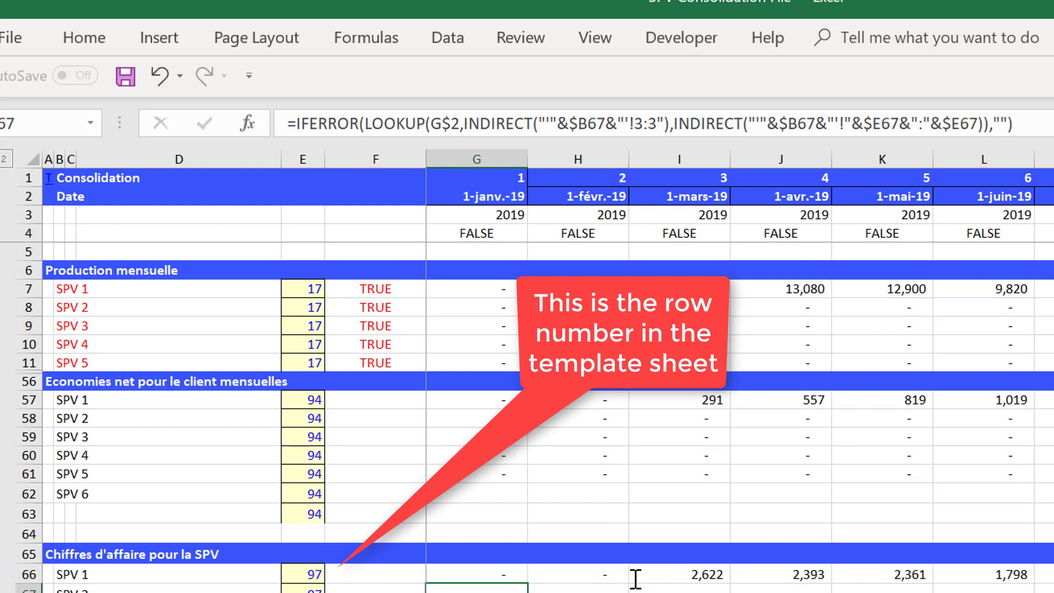
pyautogui.press('Up')
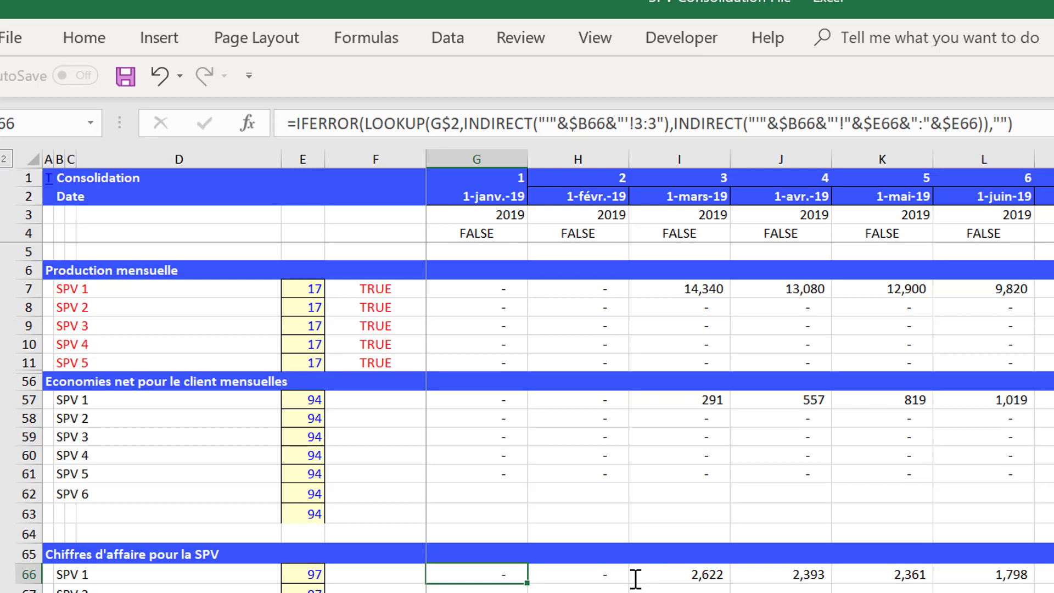
# Step: Move through SPV 4, Hypothèses Holding and Hypothèses économiques back to Master
pyautogui.hotkey('ctrl', 'pagedown')
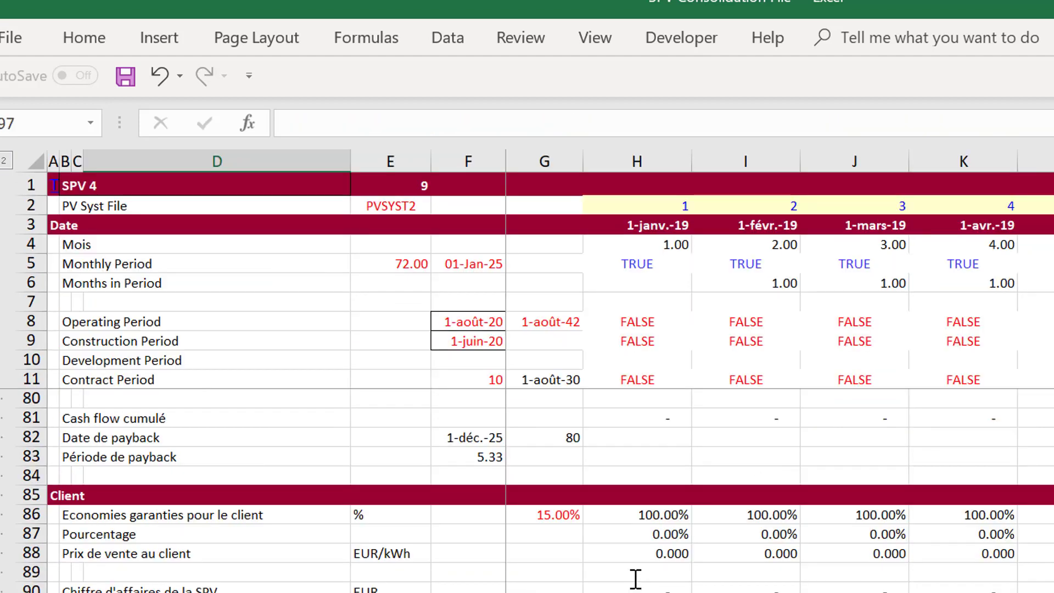
pyautogui.hotkey('ctrl', 'pagedown')
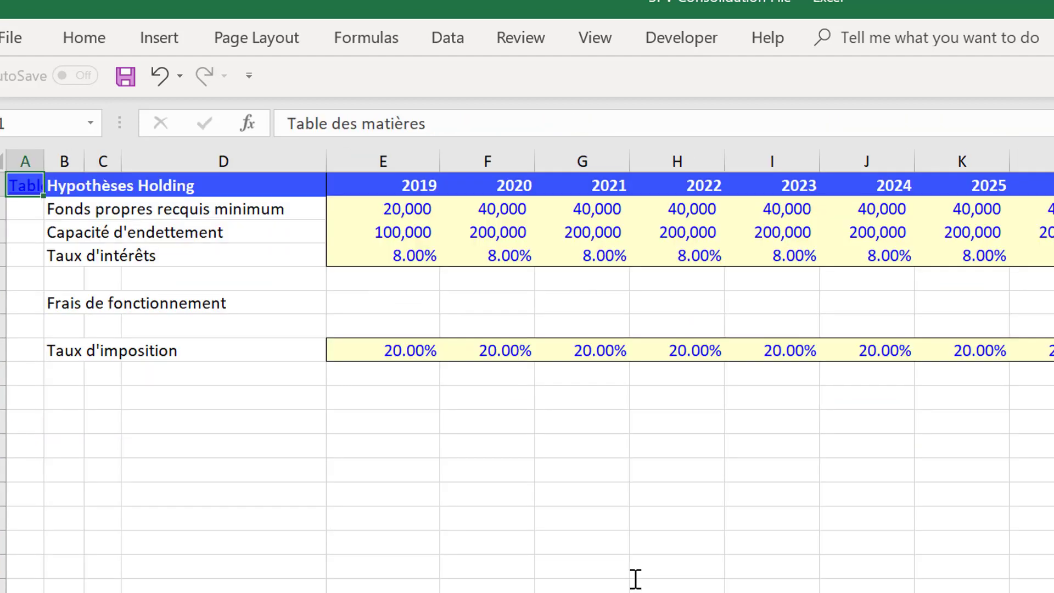
pyautogui.hotkey('ctrl', 'pagedown')
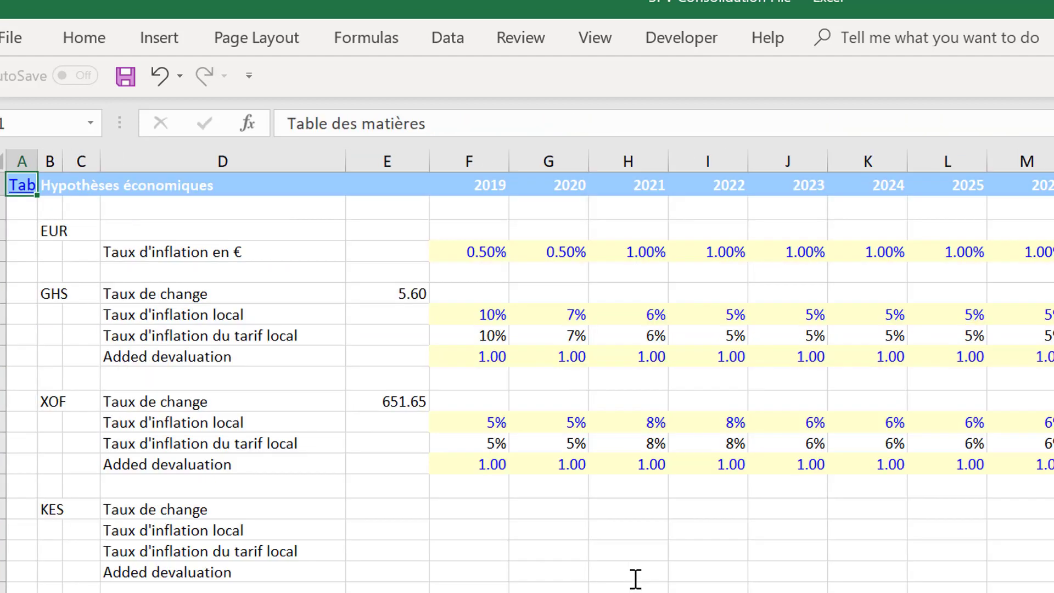
pyautogui.hotkey('ctrl', 'pagedown')
pyautogui.click(518, 234)
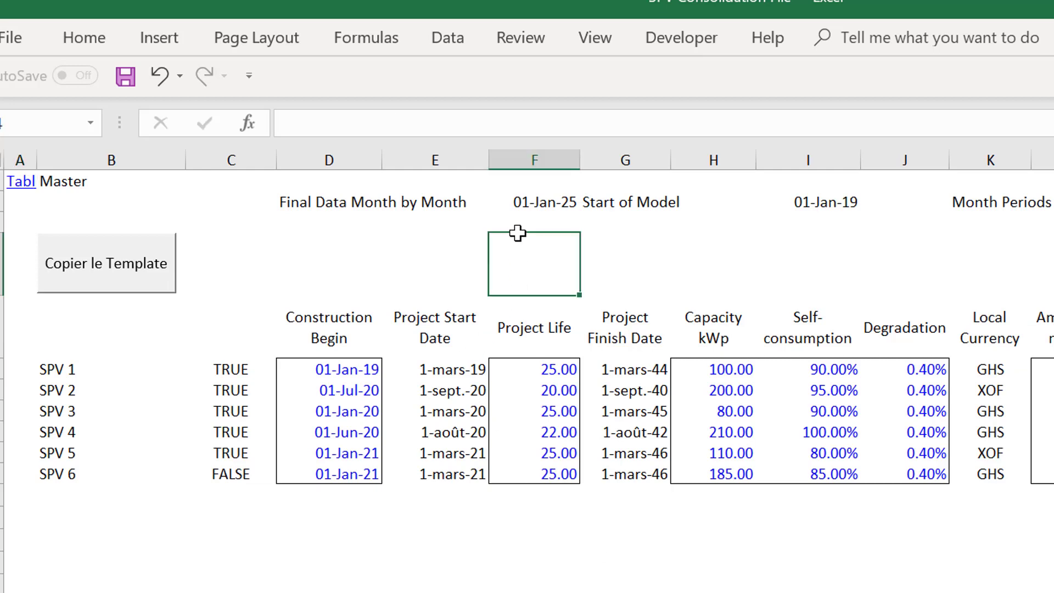
# Step: Check Master's 01-Jan-25 model date and 72 month periods, then return to SPV 4
pyautogui.press('Up')
pyautogui.press('Right')
pyautogui.press('Right')
pyautogui.press('Right')
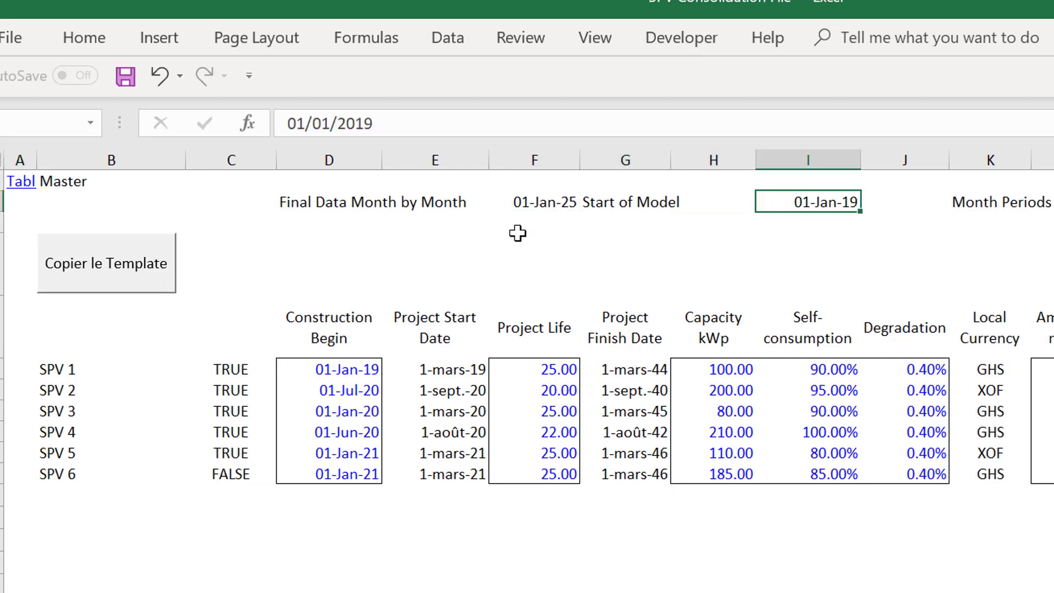
pyautogui.press('Left')
pyautogui.press('Left')
pyautogui.press('Left')
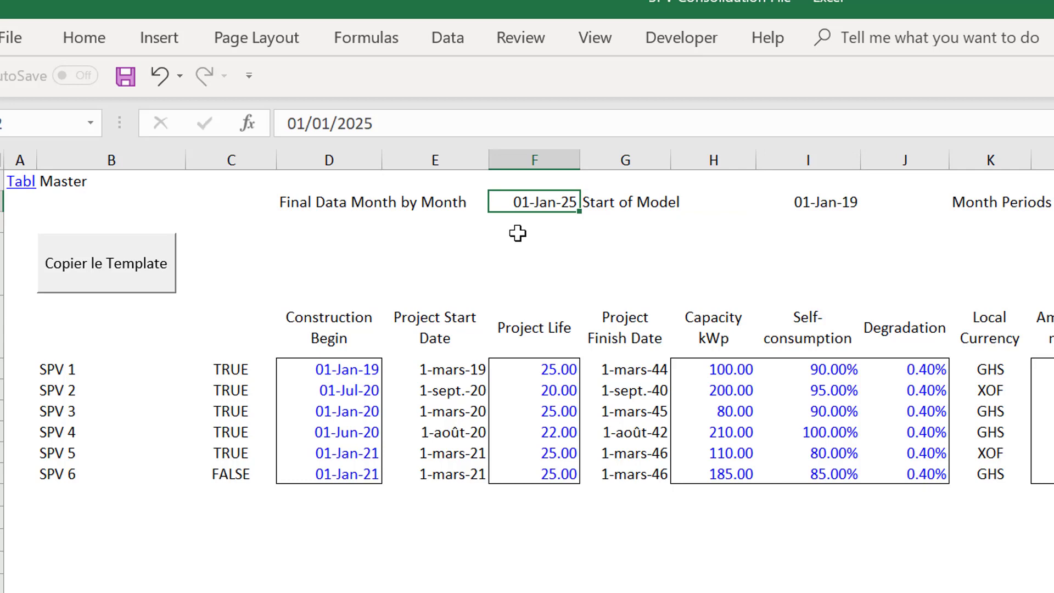
pyautogui.press('Right')
pyautogui.press('Right')
pyautogui.press('Right')
pyautogui.press('Right')
pyautogui.press('Right')
pyautogui.press('Right')
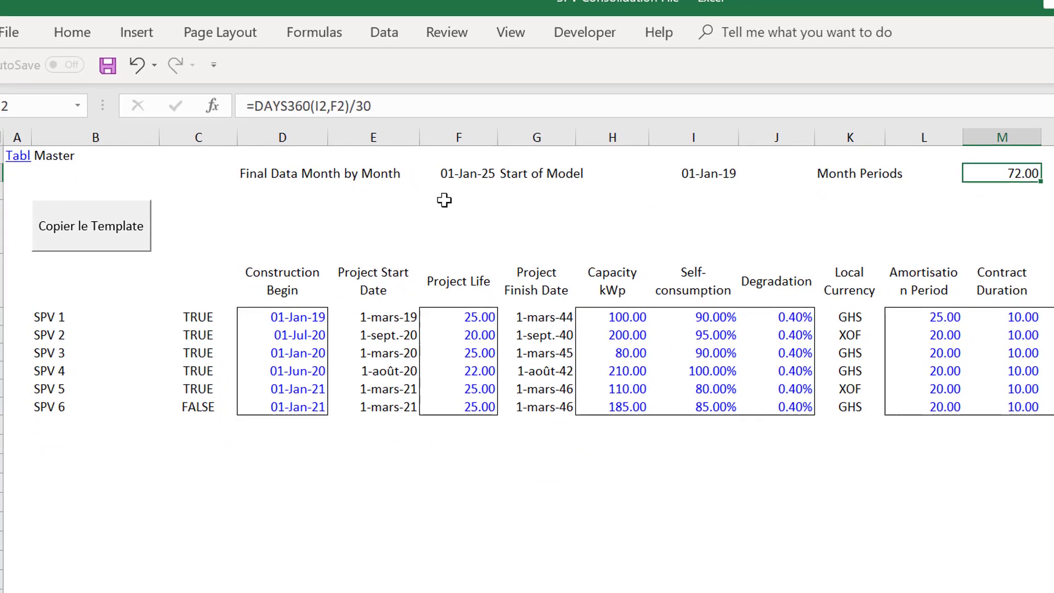
pyautogui.hotkey('ctrl', 'pagedown')
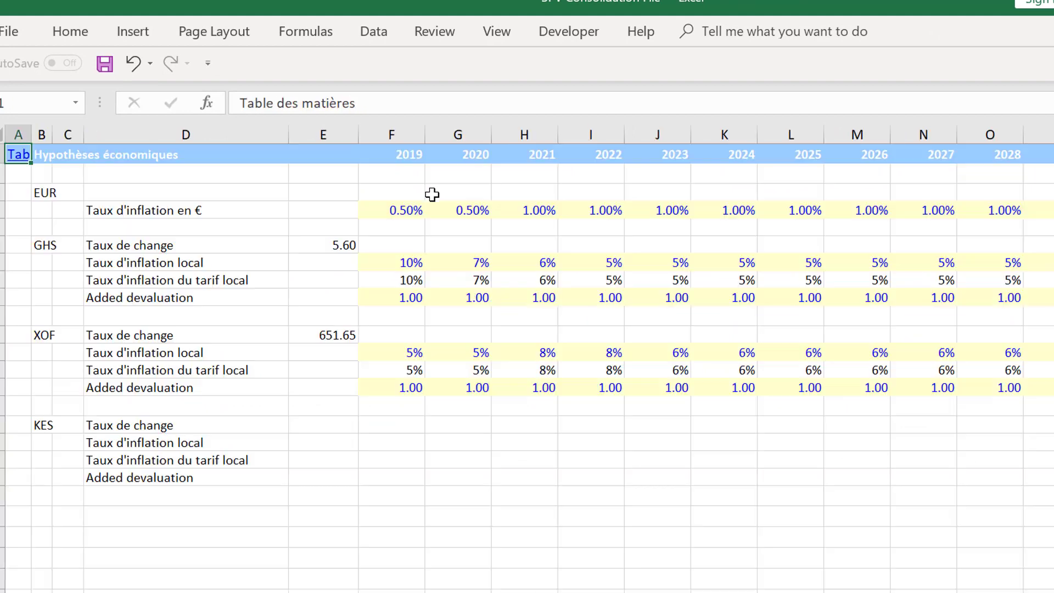
pyautogui.hotkey('ctrl', 'pagedown')
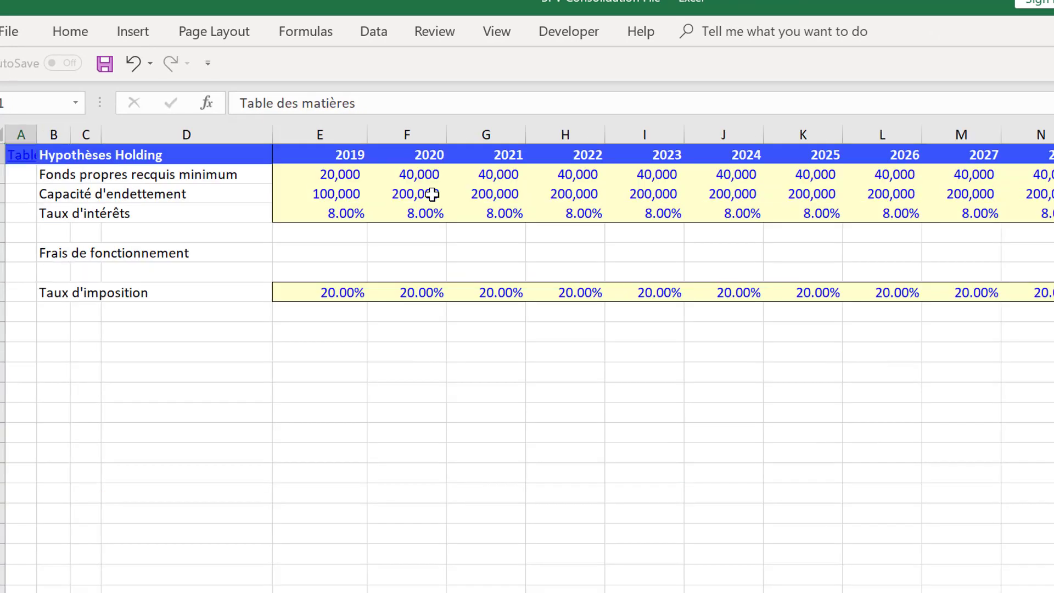
pyautogui.hotkey('ctrl', 'pagedown')
# Step: Inspect the date, month number and Monthly Period formulas in H3 to H5
pyautogui.click(523, 208)
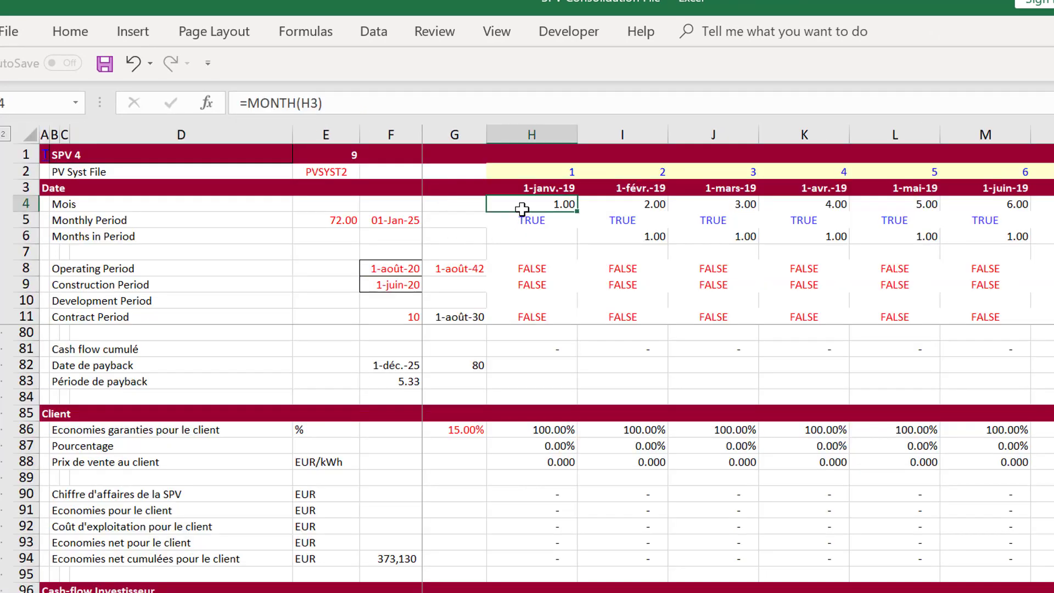
pyautogui.press('Down')
pyautogui.press('Left')
pyautogui.press('Right')
pyautogui.press('Right')
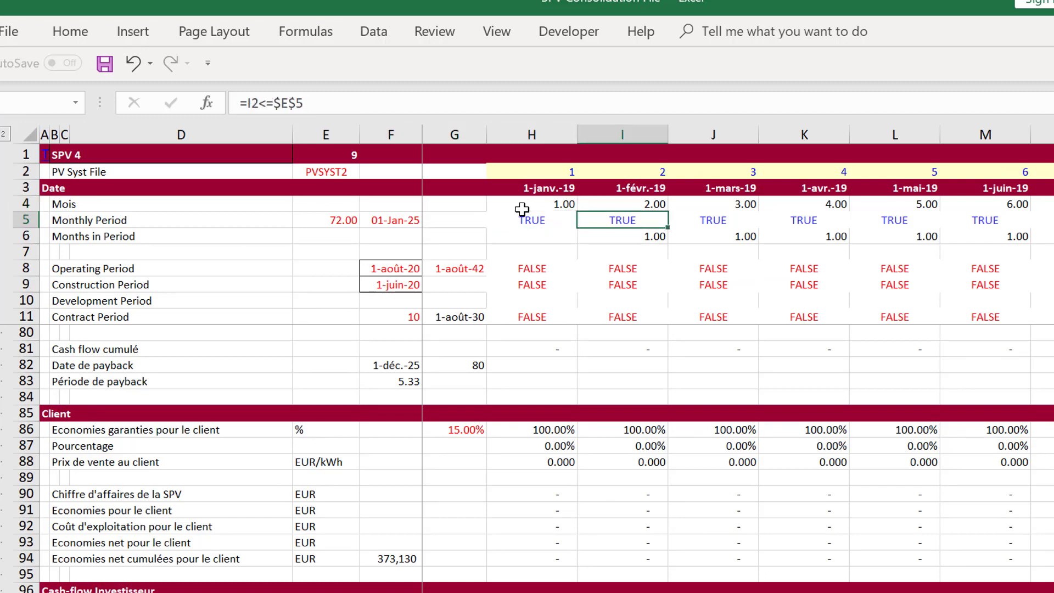
pyautogui.press('Up')
pyautogui.press('Left')
pyautogui.press('Up')
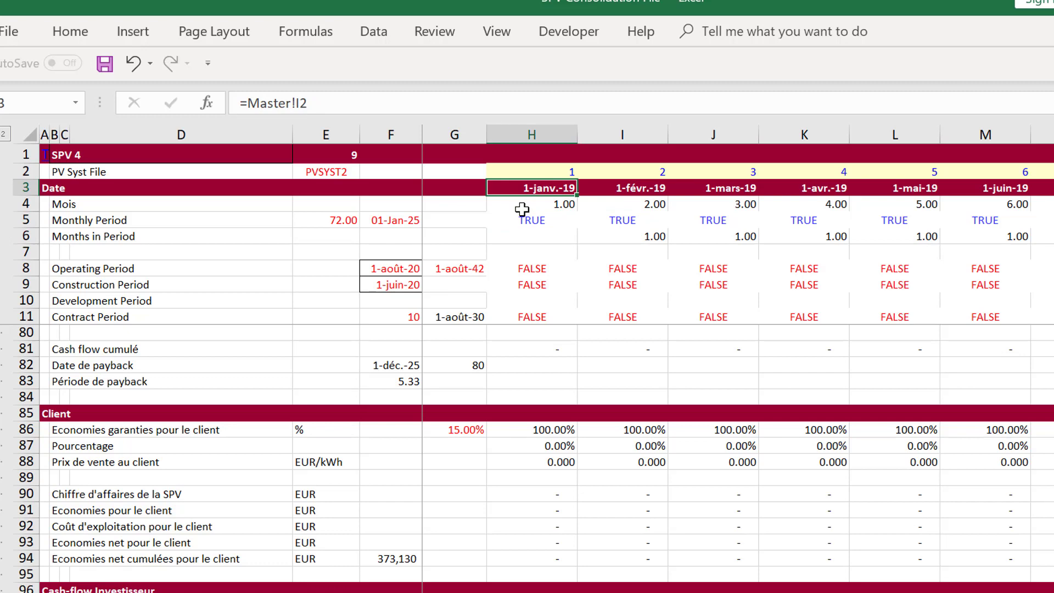
pyautogui.press('Down')
pyautogui.press('Down')
pyautogui.press('Up')
pyautogui.press('Up')
pyautogui.press('Up')
pyautogui.press('Down')
pyautogui.press('Down')
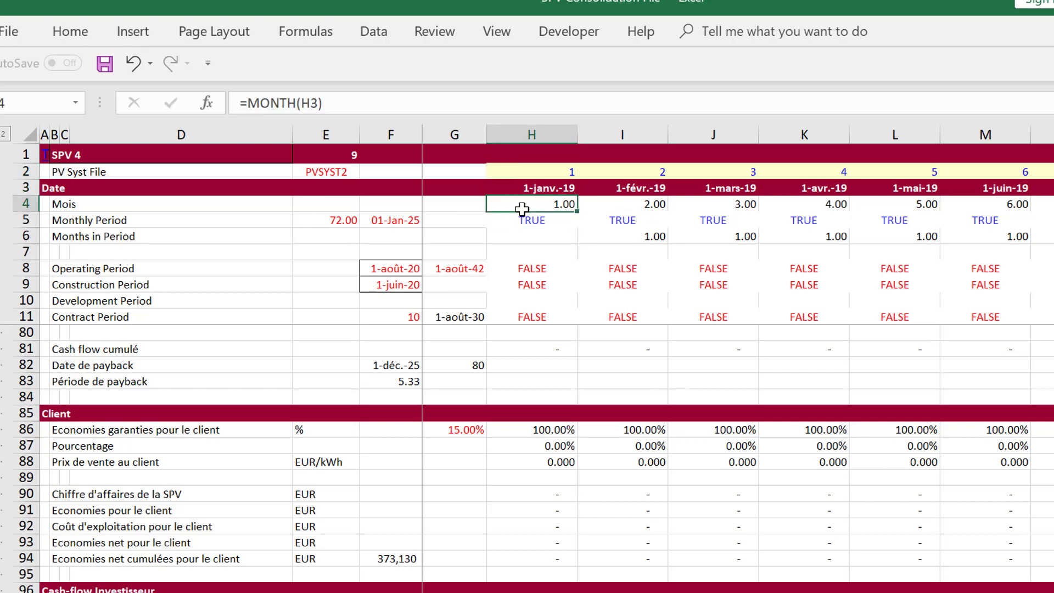
pyautogui.press('Down')
pyautogui.press('F2')
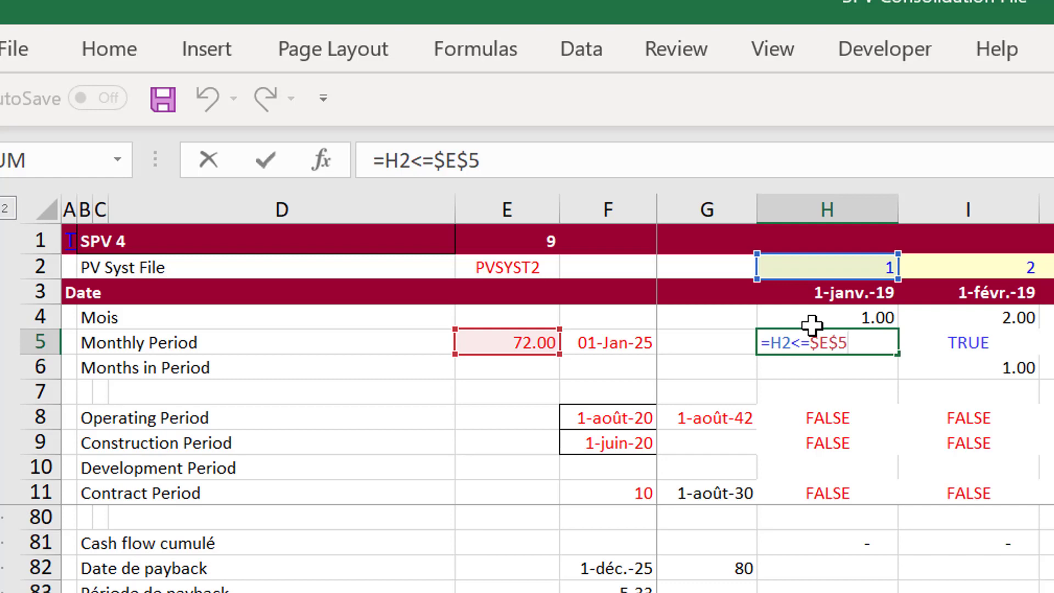
pyautogui.press('Escape')
# Step: Restore H5's Monthly Period formula by copying it from I5
pyautogui.press('Left')
pyautogui.press('Right')
pyautogui.press('Right')
pyautogui.press('Left')
pyautogui.press('Right')
pyautogui.hotkey('ctrl', 'c')
pyautogui.press('Left')
pyautogui.hotkey('ctrl', 'v')
pyautogui.press('Left')
pyautogui.press('Escape')
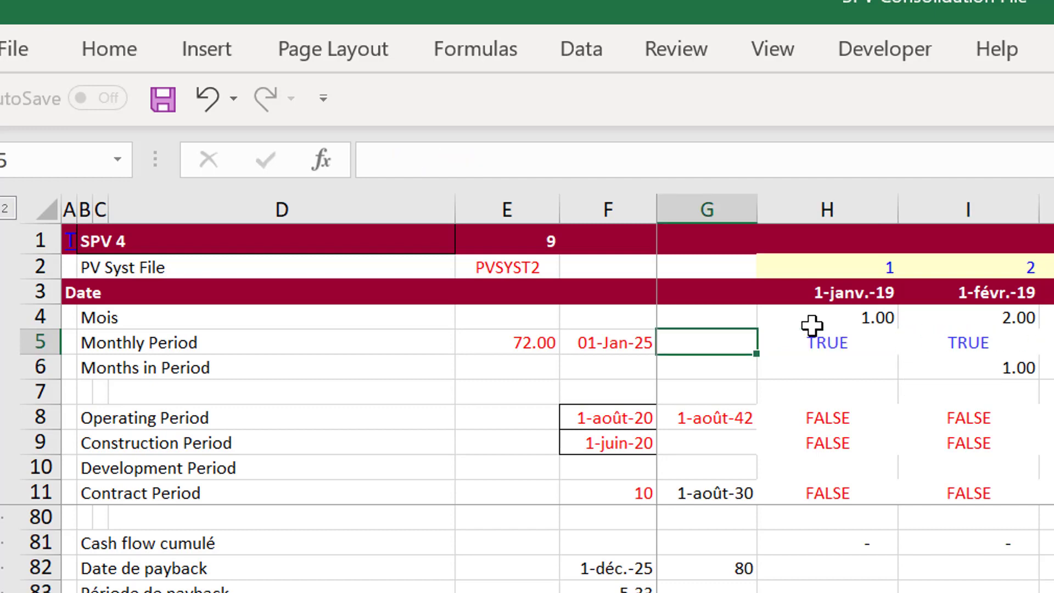
pyautogui.press('Right')
# Step: Review row 5 across later months, then the production and local inflation index rows
pyautogui.press('Right')
pyautogui.press('Right')
pyautogui.press('Right')
pyautogui.press('Right')
pyautogui.press('Right')
pyautogui.press('Right')
pyautogui.press('Right')
pyautogui.press('Right')
pyautogui.press('Right')
pyautogui.press('Right')
pyautogui.press('Right')
pyautogui.press('Right')
pyautogui.press('Right')
pyautogui.press('Right')
pyautogui.press('Right')
pyautogui.press('Right')
pyautogui.press('Right')
pyautogui.press('Right')
pyautogui.press('Right')
pyautogui.press('Right')
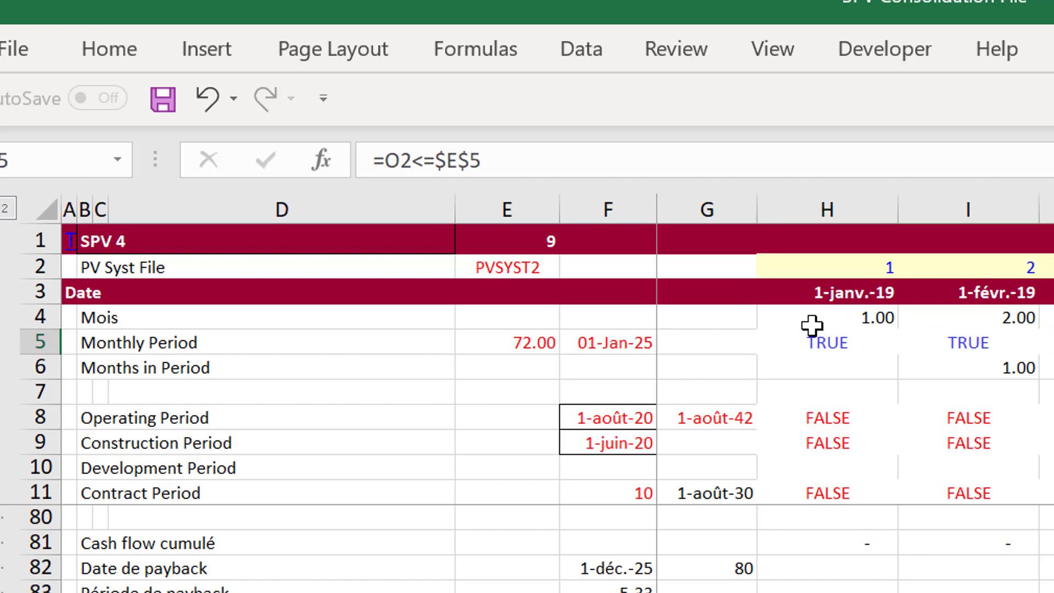
pyautogui.press('Right')
pyautogui.press('Right')
pyautogui.press('Right')
pyautogui.press('Right')
pyautogui.press('Right')
pyautogui.press('Right')
pyautogui.press('Right')
pyautogui.press('Right')
pyautogui.press('Right')
pyautogui.press('Right')
pyautogui.press('Right')
pyautogui.press('Right')
pyautogui.press('Right')
pyautogui.press('Right')
pyautogui.press('Right')
pyautogui.press('Right')
pyautogui.press('Right')
pyautogui.press('Right')
pyautogui.press('Right')
pyautogui.press('Right')
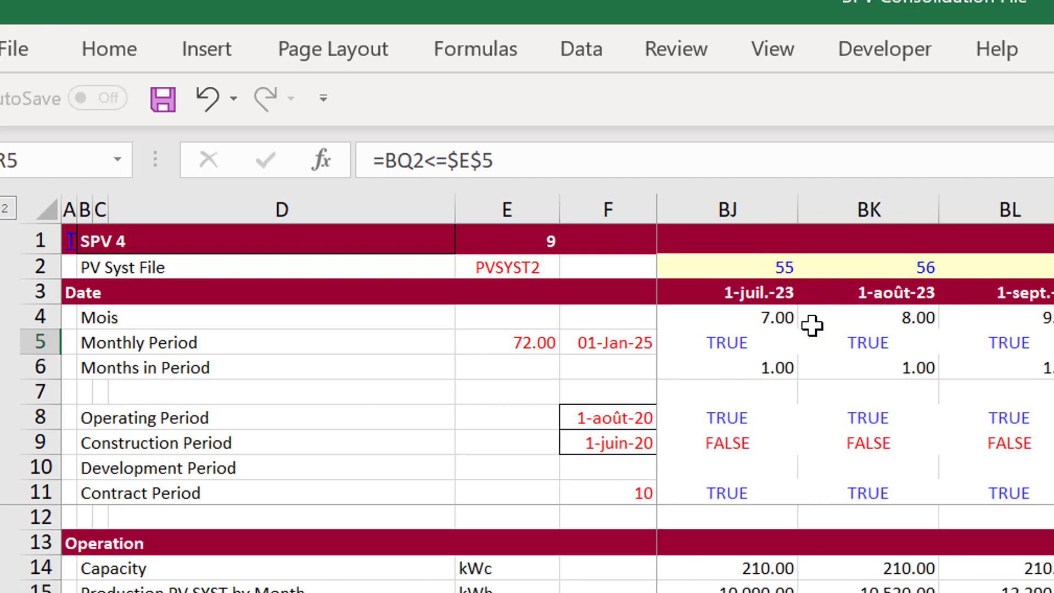
pyautogui.press('Right')
pyautogui.press('Right')
pyautogui.press('Right')
pyautogui.press('Right')
pyautogui.press('Right')
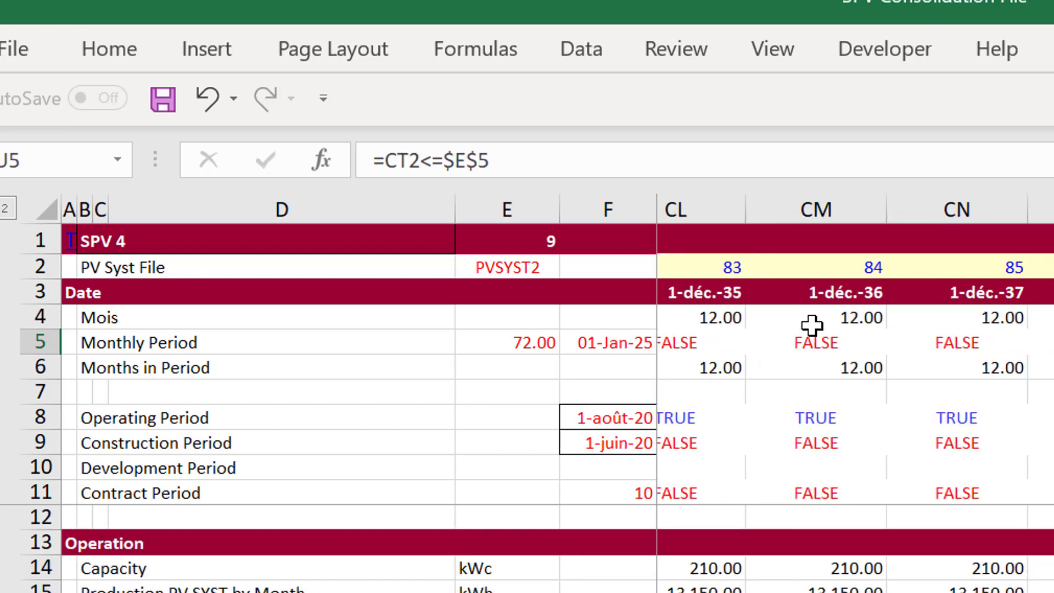
pyautogui.hotkey('ctrl', 'Left')
pyautogui.hotkey('ctrl', 'Left')
pyautogui.hotkey('ctrl', 'Left')
pyautogui.hotkey('ctrl', 'Left')
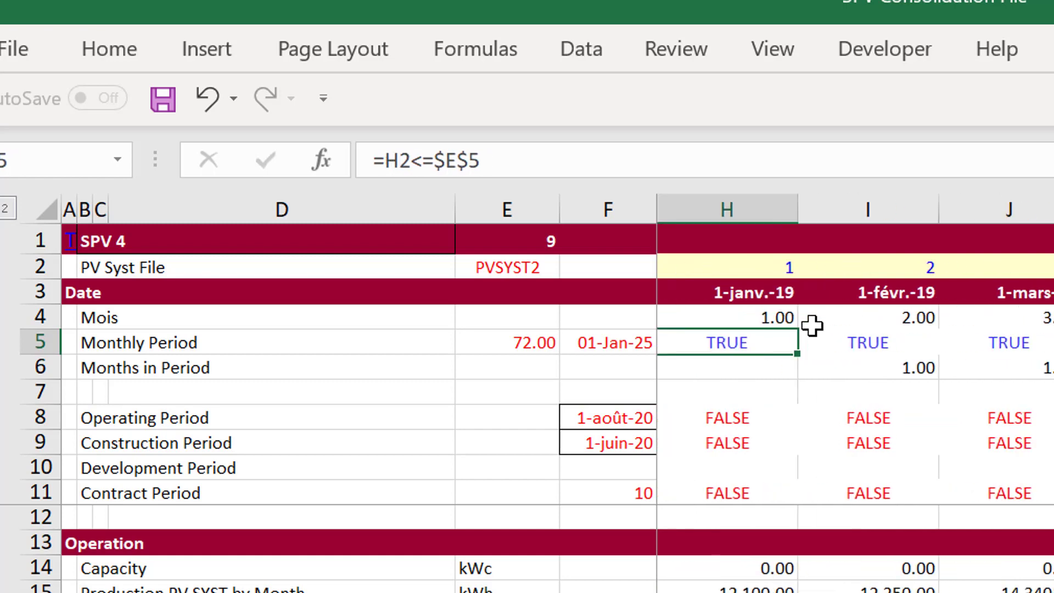
pyautogui.press('Left')
pyautogui.press('Down')
pyautogui.press('Down')
pyautogui.press('Down')
pyautogui.press('Down')
pyautogui.press('Down')
pyautogui.press('Down')
pyautogui.press('Down')
pyautogui.press('Down')
pyautogui.press('Down')
pyautogui.press('Down')
pyautogui.press('Down')
pyautogui.press('Down')
pyautogui.press('Down')
pyautogui.press('Down')
pyautogui.press('Down')
pyautogui.press('Up')
pyautogui.press('Up')
pyautogui.press('Up')
pyautogui.press('Up')
pyautogui.press('Right')
pyautogui.press('Right')
pyautogui.press('Right')
pyautogui.press('Right')
pyautogui.press('Right')
pyautogui.press('Right')
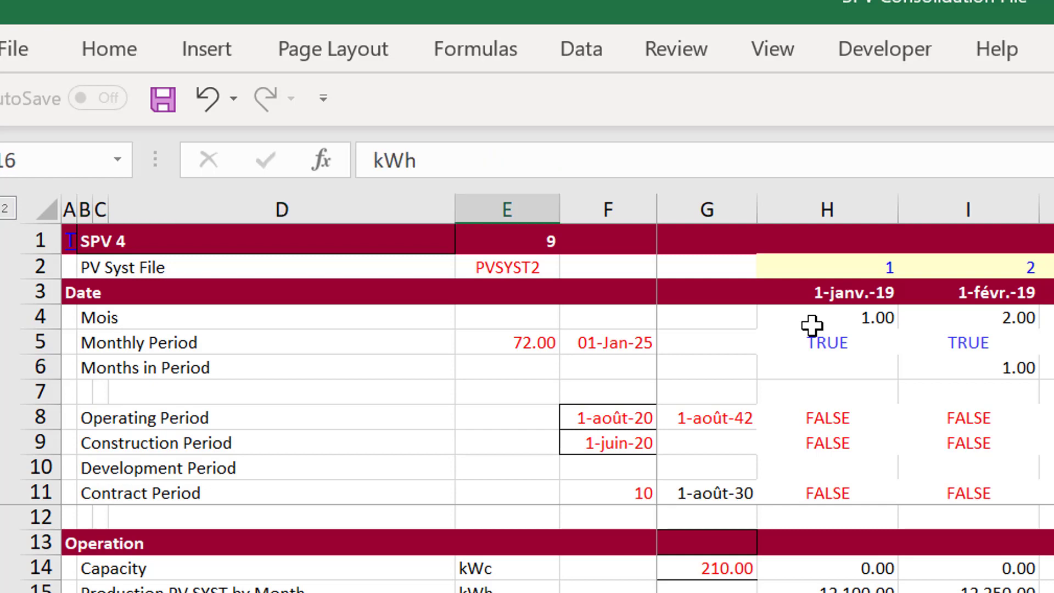
pyautogui.press('Down')
pyautogui.press('Down')
pyautogui.press('Down')
pyautogui.press('Down')
pyautogui.press('Down')
pyautogui.press('Down')
pyautogui.press('Down')
pyautogui.press('Down')
pyautogui.press('Down')
pyautogui.press('Down')
pyautogui.press('Down')
pyautogui.press('Down')
pyautogui.press('Down')
pyautogui.press('Down')
pyautogui.press('Down')
pyautogui.press('Down')
pyautogui.press('Down')
pyautogui.press('Down')
pyautogui.press('Down')
pyautogui.press('Down')
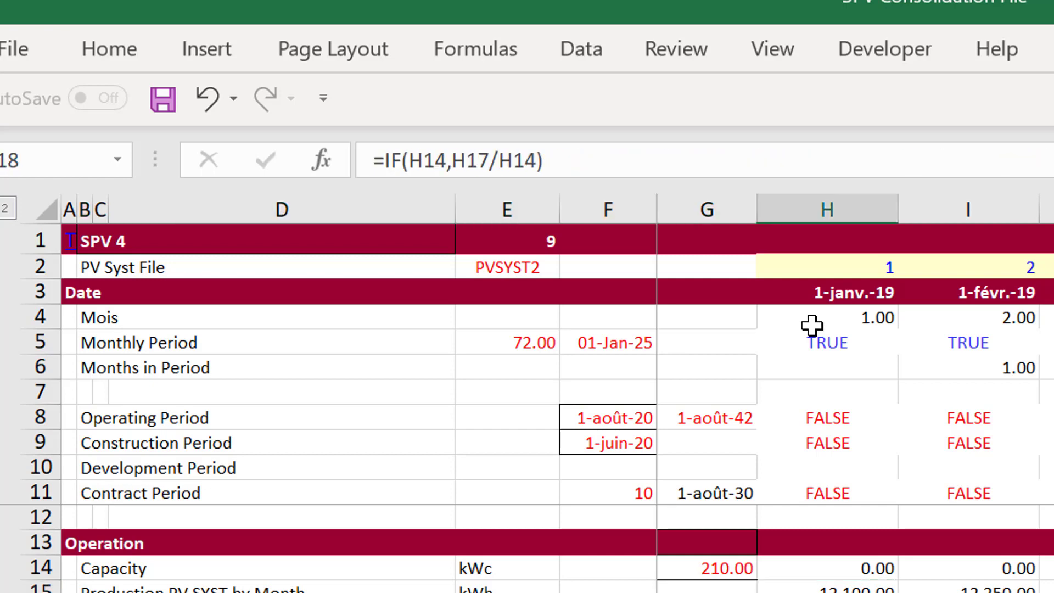
pyautogui.press('Down')
pyautogui.press('Down')
pyautogui.press('Down')
pyautogui.press('Down')
pyautogui.press('Down')
pyautogui.press('Down')
pyautogui.press('Down')
pyautogui.press('Down')
pyautogui.press('Down')
pyautogui.press('Down')
pyautogui.press('Down')
pyautogui.press('Down')
pyautogui.press('Down')
pyautogui.press('Down')
pyautogui.press('Down')
pyautogui.press('Down')
pyautogui.press('Down')
pyautogui.press('Up')
pyautogui.press('Up')
pyautogui.press('Up')
pyautogui.press('Up')
pyautogui.press('Up')
pyautogui.press('Up')
pyautogui.press('Up')
pyautogui.press('Up')
pyautogui.press('Up')
pyautogui.press('Up')
pyautogui.press('Up')
pyautogui.press('Up')
pyautogui.press('Up')
pyautogui.press('Up')
pyautogui.press('Up')
pyautogui.press('Up')
pyautogui.press('Up')
pyautogui.press('Up')
pyautogui.press('Up')
pyautogui.press('Up')
pyautogui.press('Down')
pyautogui.press('Down')
pyautogui.press('Down')
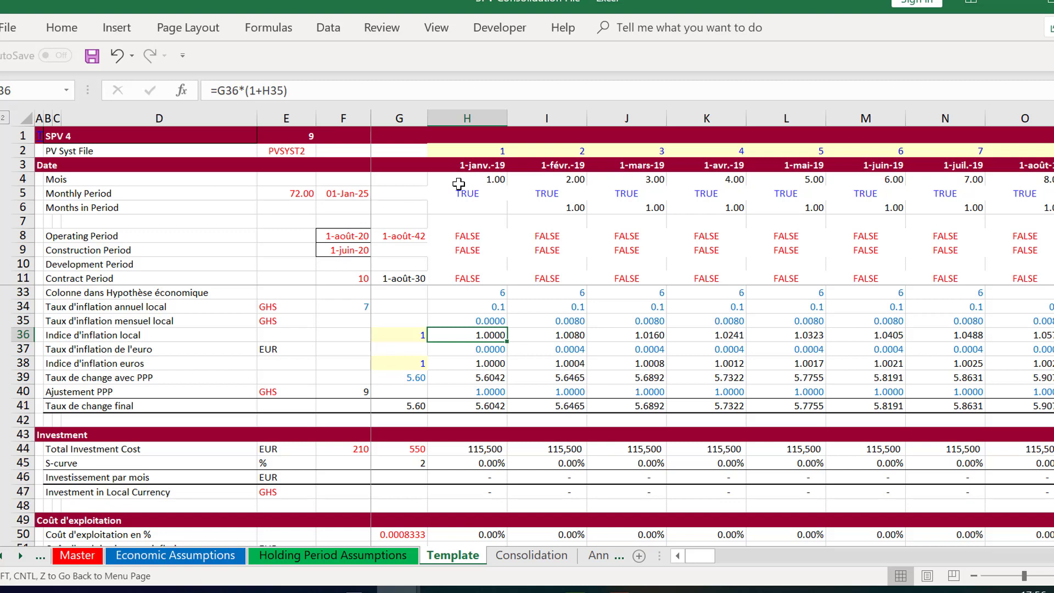
# Step: Page through Consolidation's SPV INDIRECT lookups down to cash flow and balance sheet
pyautogui.hotkey('ctrl', 'pagedown')
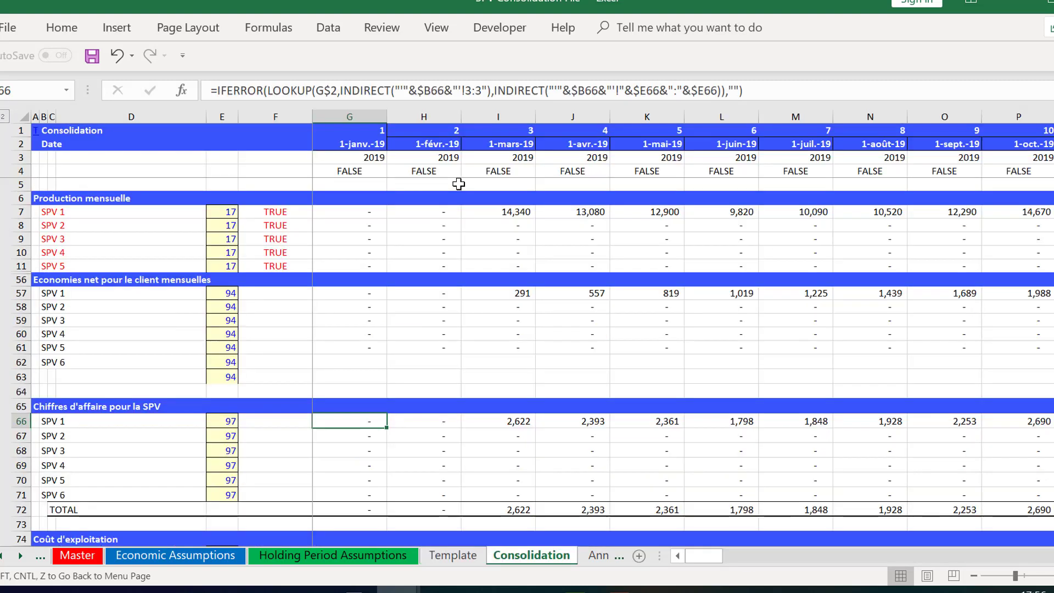
pyautogui.press('Down')
pyautogui.press('Down')
pyautogui.press('Right')
pyautogui.press('Right')
pyautogui.press('Right')
pyautogui.press('Right')
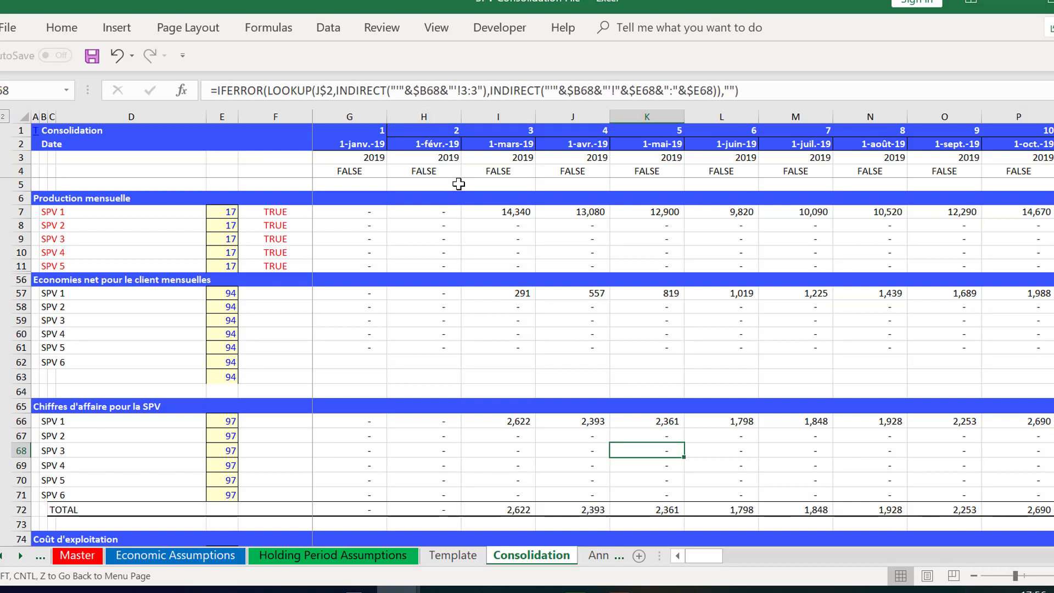
pyautogui.press('Right')
pyautogui.press('Down')
pyautogui.press('Down')
pyautogui.press('Down')
pyautogui.press('Down')
pyautogui.press('Down')
pyautogui.press('Down')
pyautogui.press('Down')
pyautogui.press('Down')
pyautogui.press('Down')
pyautogui.press('Down')
pyautogui.press('Down')
pyautogui.press('Down')
pyautogui.press('Down')
pyautogui.press('Down')
pyautogui.press('Down')
pyautogui.press('Down')
pyautogui.press('Down')
pyautogui.press('Down')
pyautogui.press('Down')
pyautogui.press('Down')
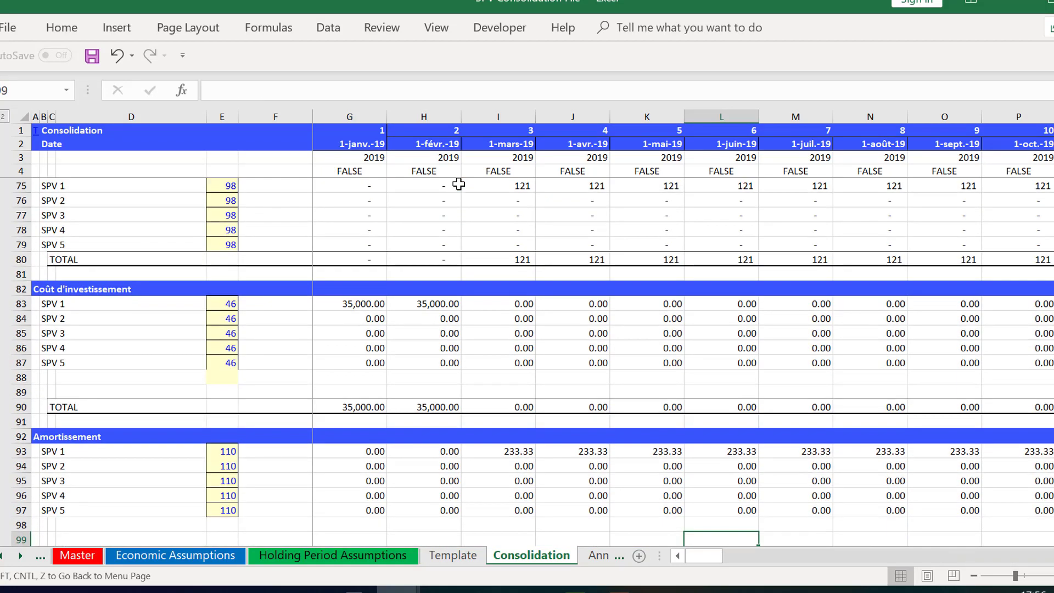
pyautogui.press('pagedown')
pyautogui.press('pagedown')
pyautogui.press('pagedown')
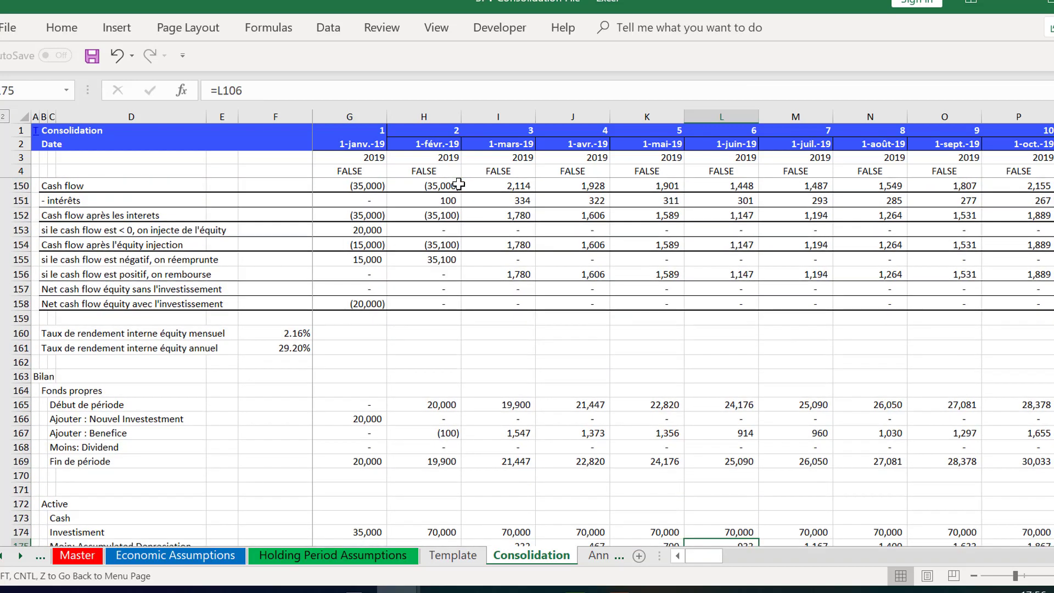
pyautogui.press('pagedown')
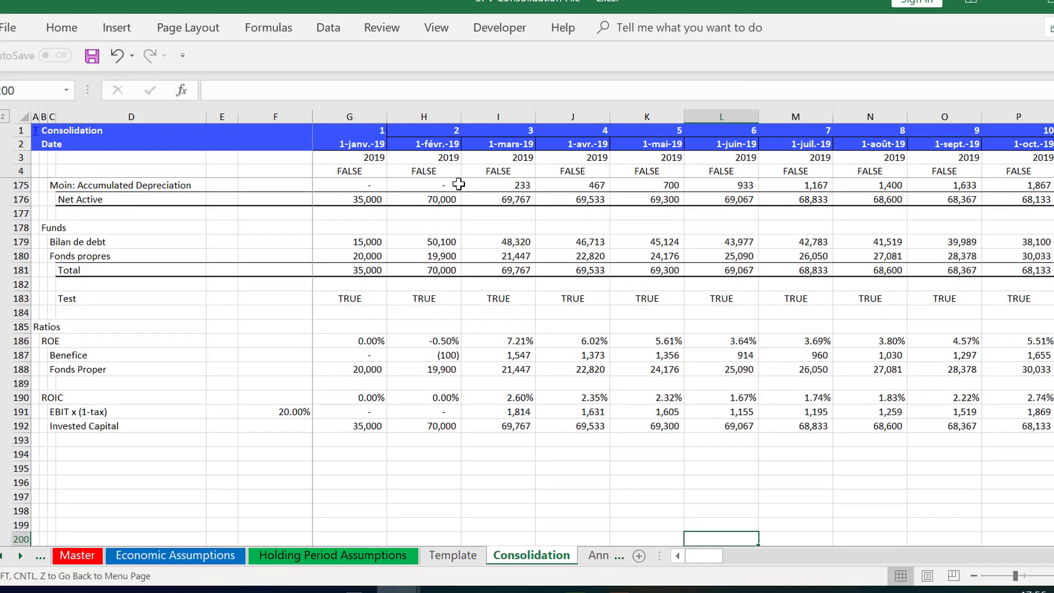
pyautogui.scroll(17, 458, 184)
# Step: Inspect Annual Consolidation's SUMIF totals for cash flow, EBITDA, taxes and debt
pyautogui.hotkey('ctrl', 'pagedown')
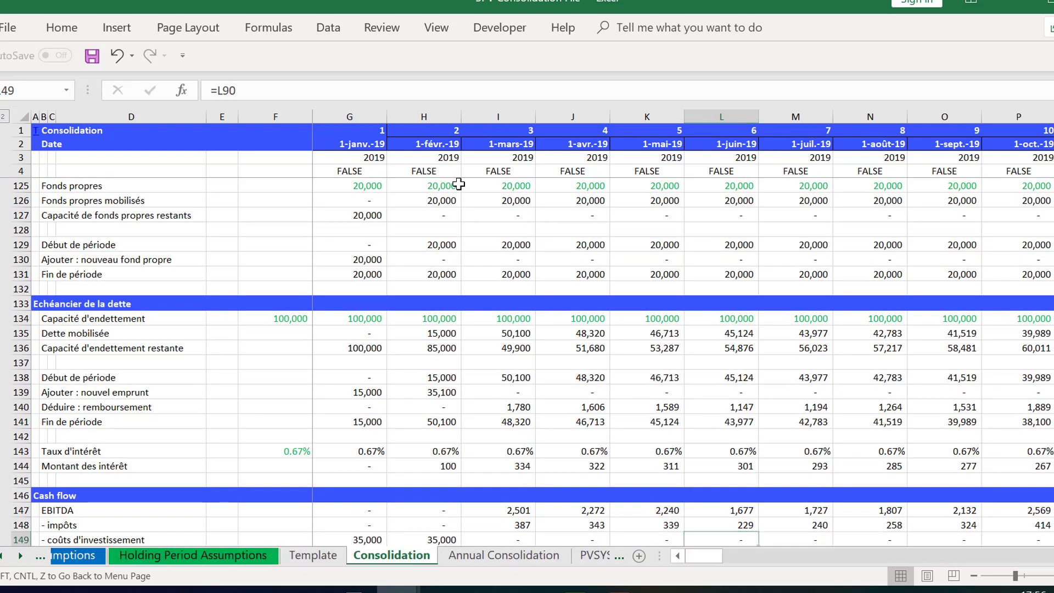
pyautogui.click(300, 168)
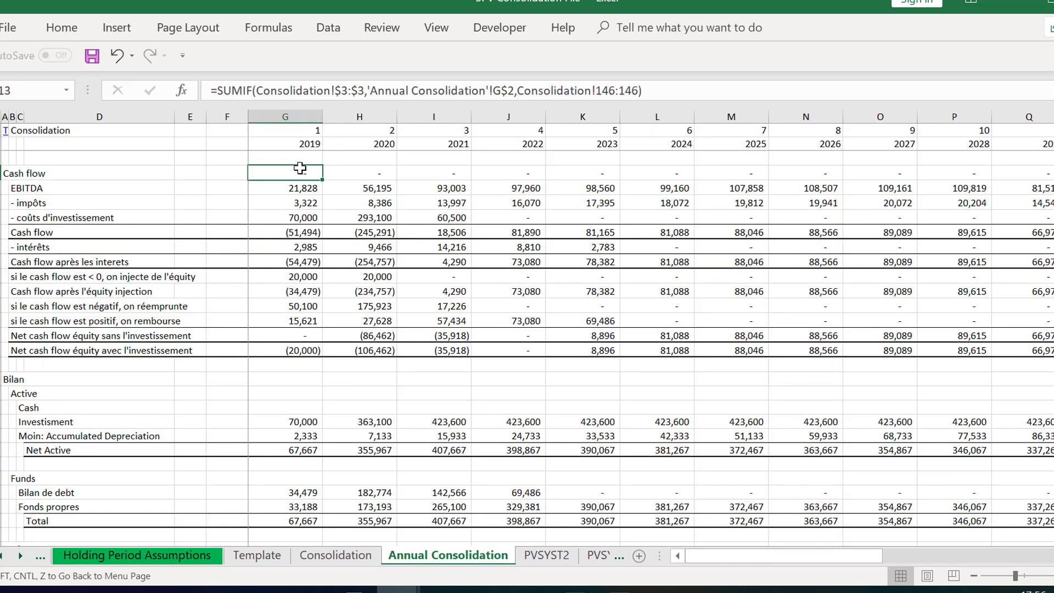
pyautogui.press('Down')
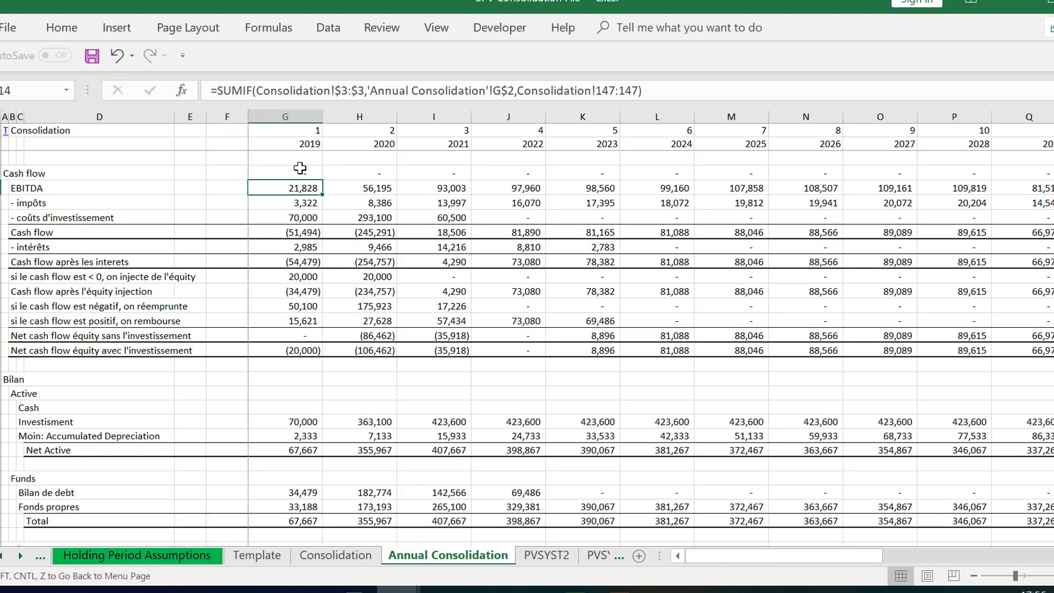
pyautogui.press('Down')
pyautogui.press('Down')
pyautogui.press('Down')
pyautogui.scroll(3, 299, 168)
pyautogui.press('Up')
pyautogui.press('Up')
pyautogui.press('Up')
pyautogui.press('Up')
pyautogui.press('Up')
pyautogui.press('Up')
pyautogui.press('Up')
pyautogui.press('Up')
pyautogui.press('Up')
pyautogui.press('pagedown')
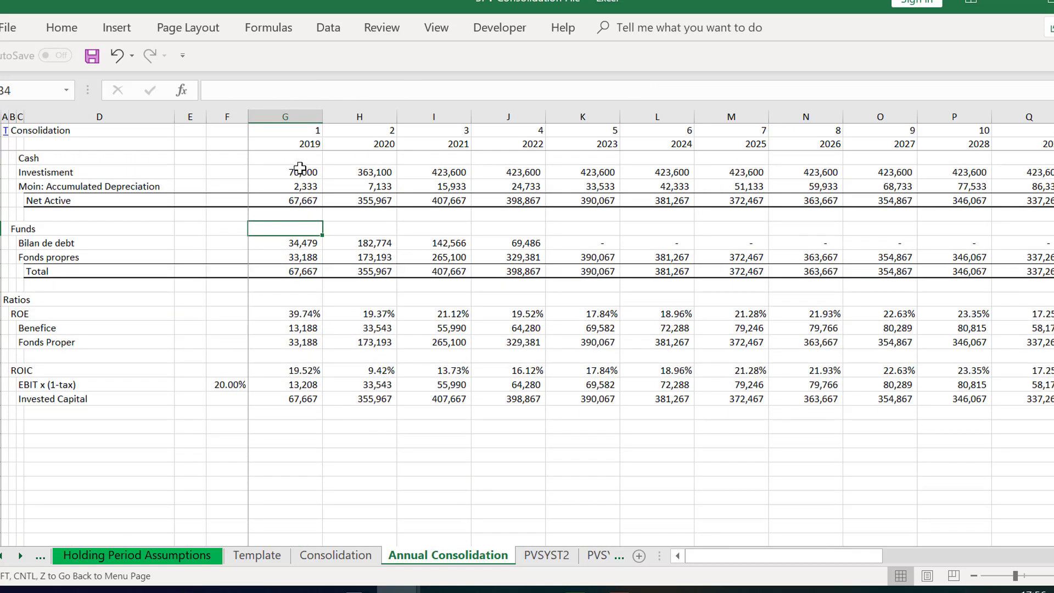
pyautogui.press('Down')
pyautogui.press('Down')
pyautogui.press('Down')
pyautogui.press('Down')
pyautogui.press('Up')
pyautogui.press('Up')
pyautogui.press('Up')
pyautogui.press('Up')
pyautogui.press('Down')
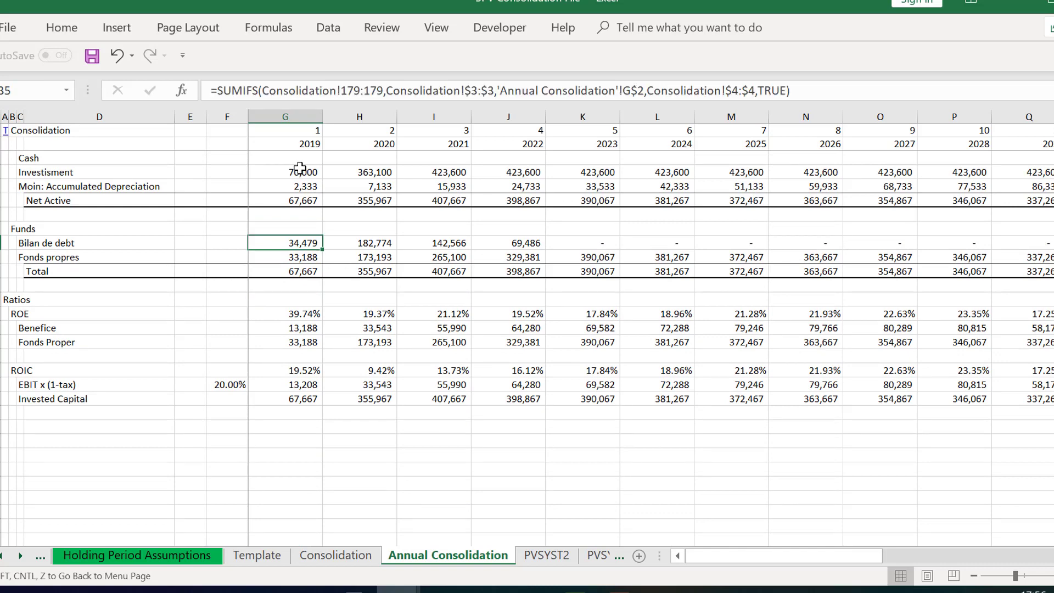
# Step: Step back through the sheets to Master and review the SPV assumption inputs in column M
pyautogui.hotkey('ctrl', 'pageup')
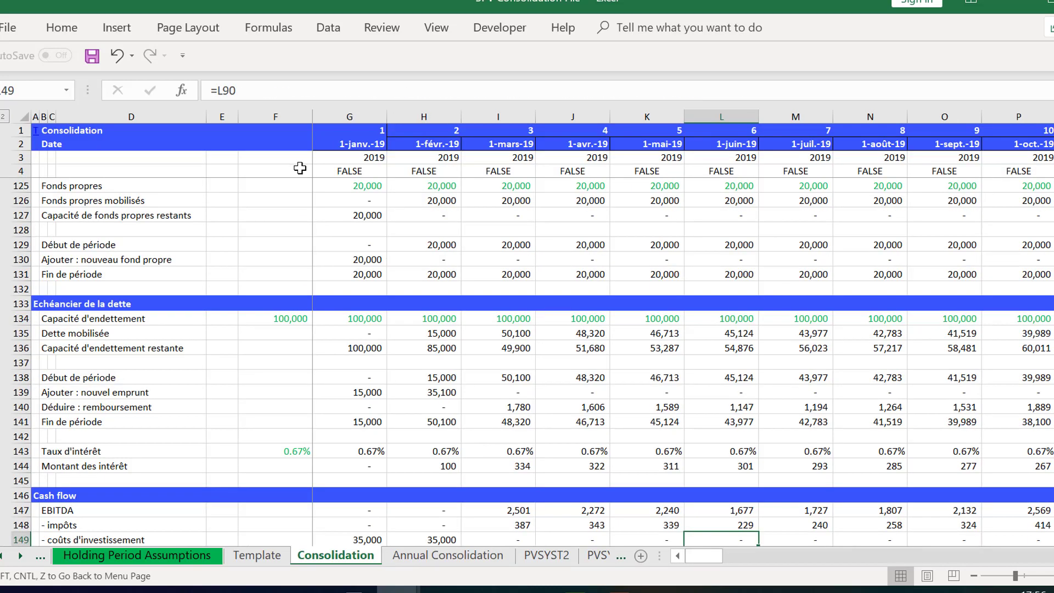
pyautogui.hotkey('ctrl', 'pageup')
pyautogui.hotkey('ctrl', 'pageup')
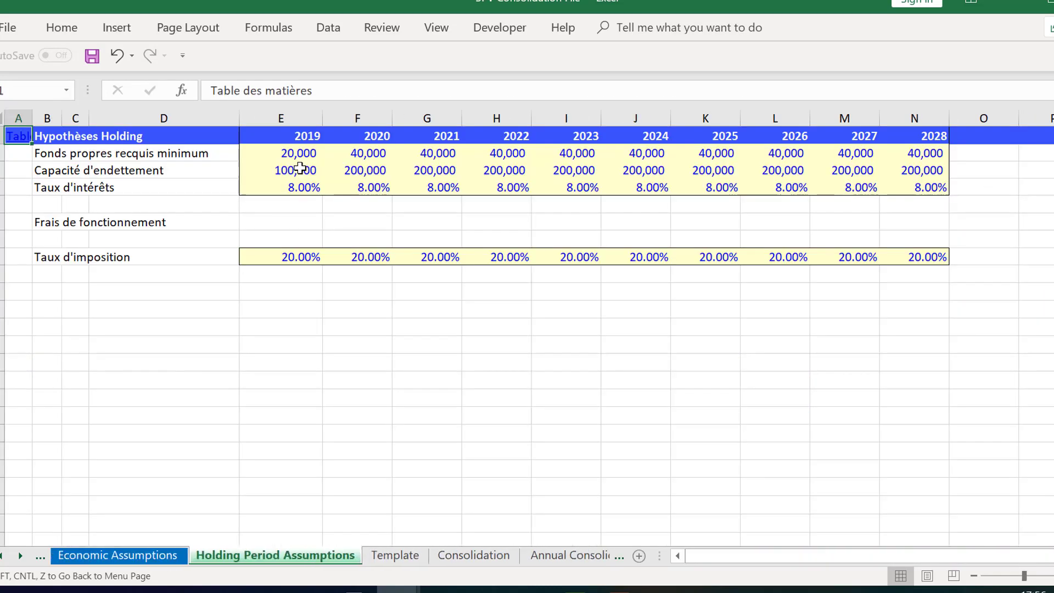
pyautogui.hotkey('ctrl', 'pageup')
pyautogui.hotkey('ctrl', 'pageup')
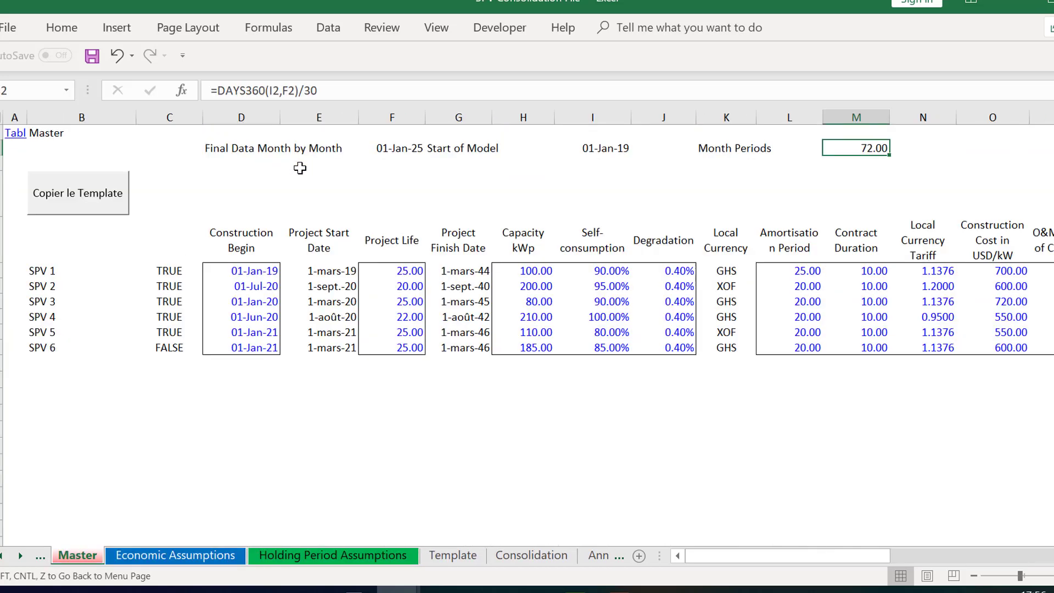
pyautogui.hotkey('ctrl', 'pageup')
pyautogui.hotkey('ctrl', 'pagedown')
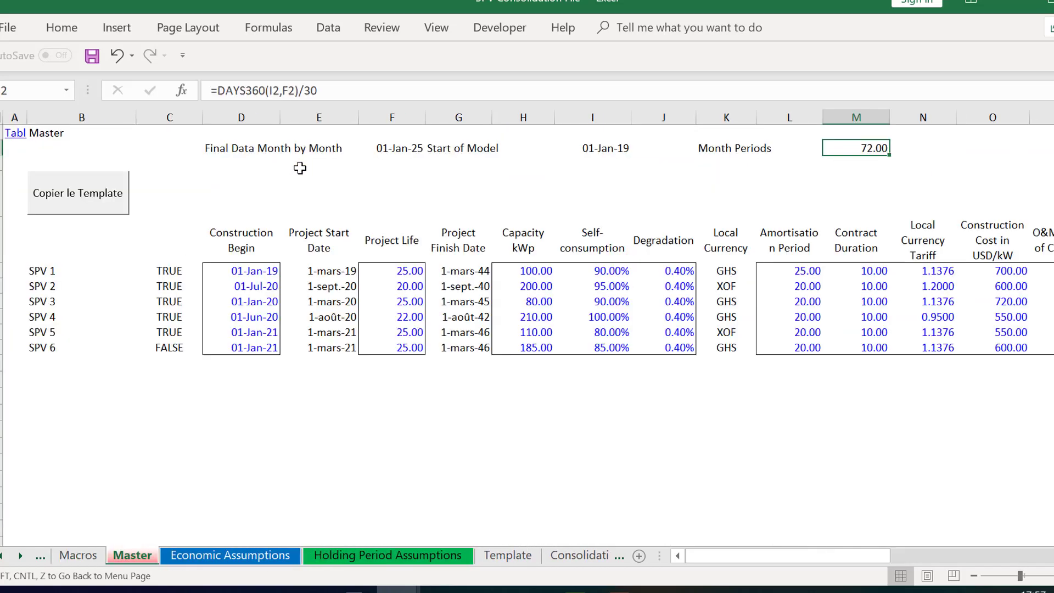
pyautogui.press('Down')
pyautogui.press('Down')
pyautogui.press('Down')
pyautogui.press('Down')
pyautogui.press('Down')
pyautogui.press('Right')
pyautogui.press('Right')
pyautogui.press('Left')
pyautogui.press('Left')
pyautogui.press('Left')
pyautogui.press('Left')
pyautogui.press('Left')
pyautogui.press('Left')
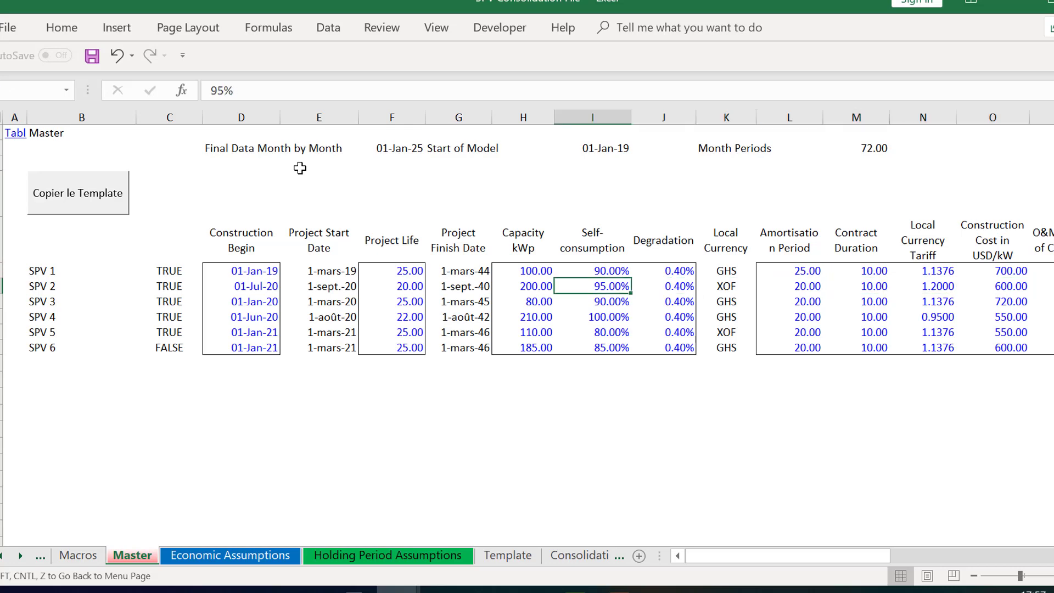
# Step: Return to the Macros flowchart and park the selection on empty cell E16
pyautogui.hotkey('ctrl', 'shift', 'z')
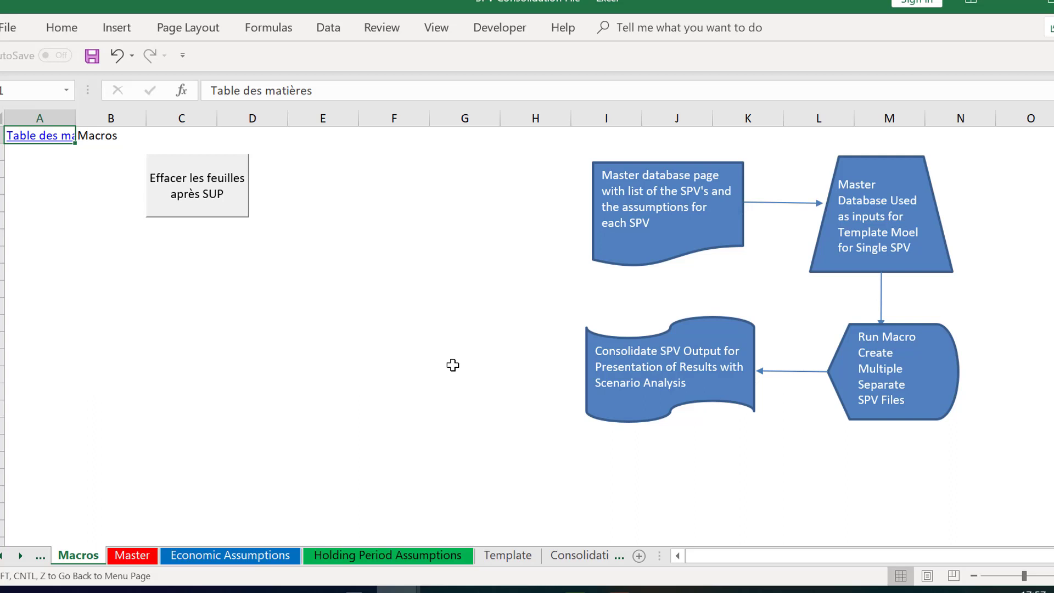
pyautogui.click(317, 393)
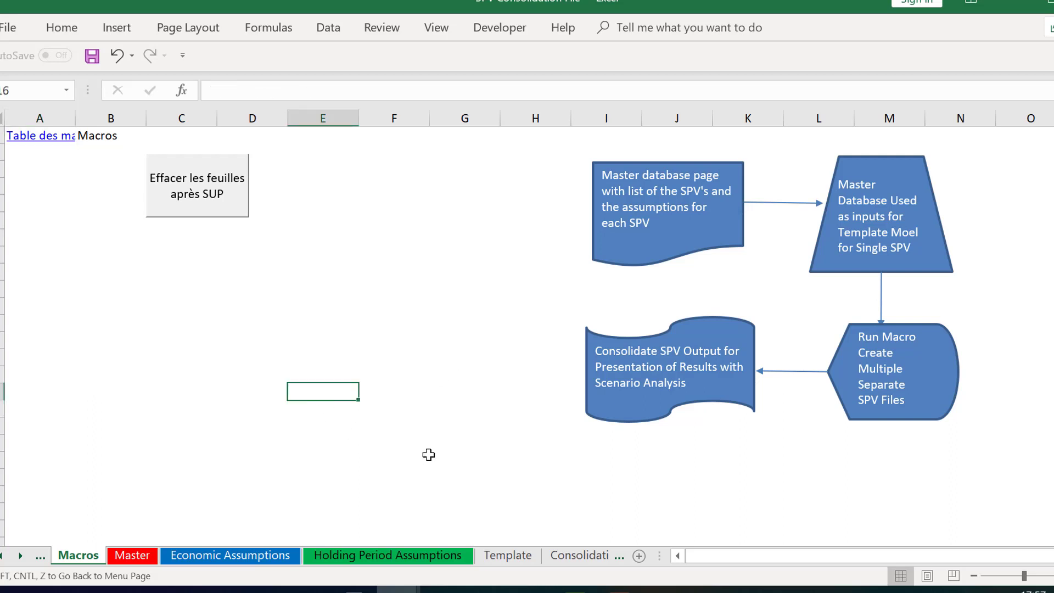
pyautogui.click(620, 589)
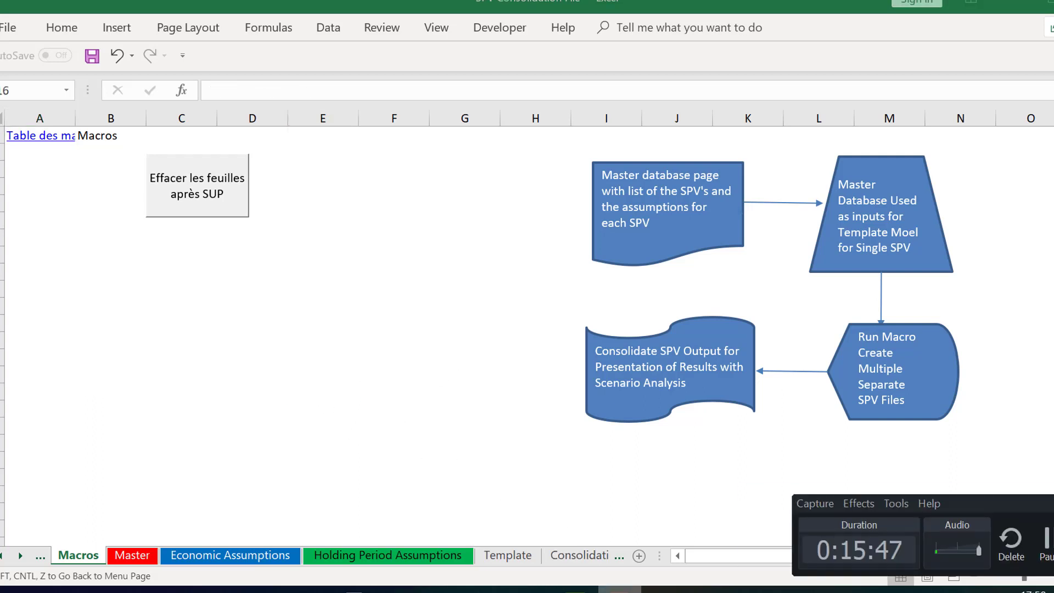